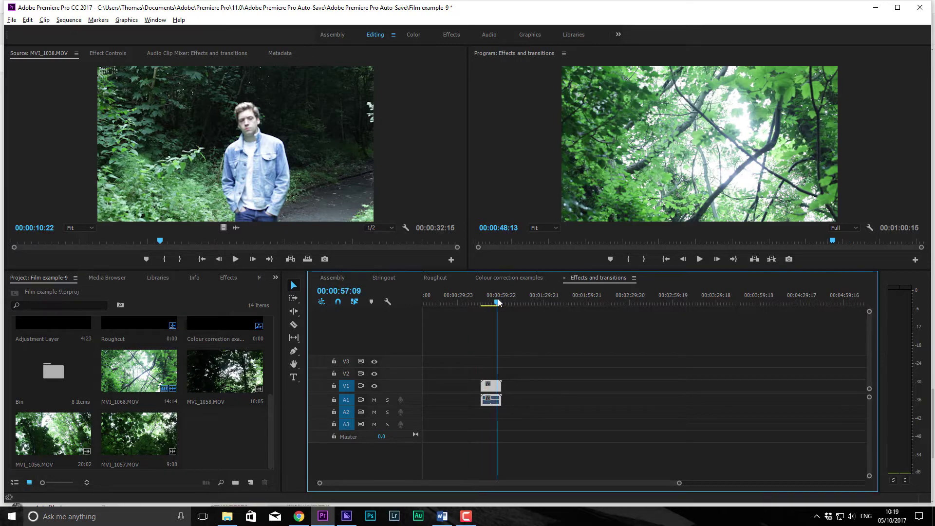
Move the playhead of the Effects and transitions sequence to 00:00:04:10, ahead of the clip.
click(497, 302)
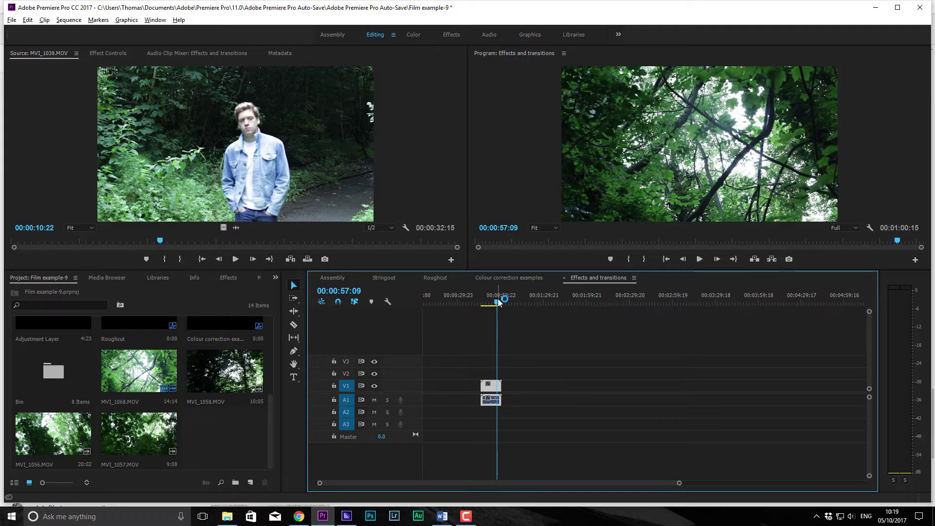
drag(491, 302, 446, 313)
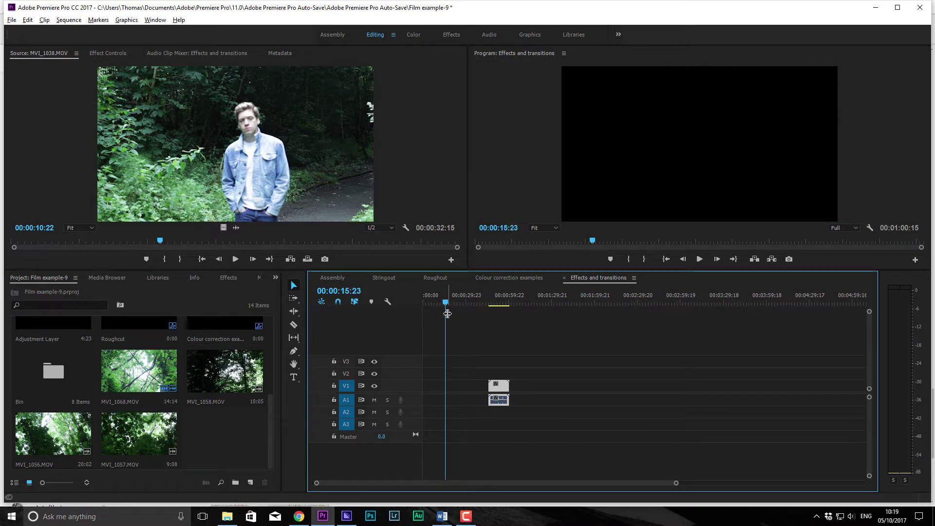
drag(445, 303, 430, 308)
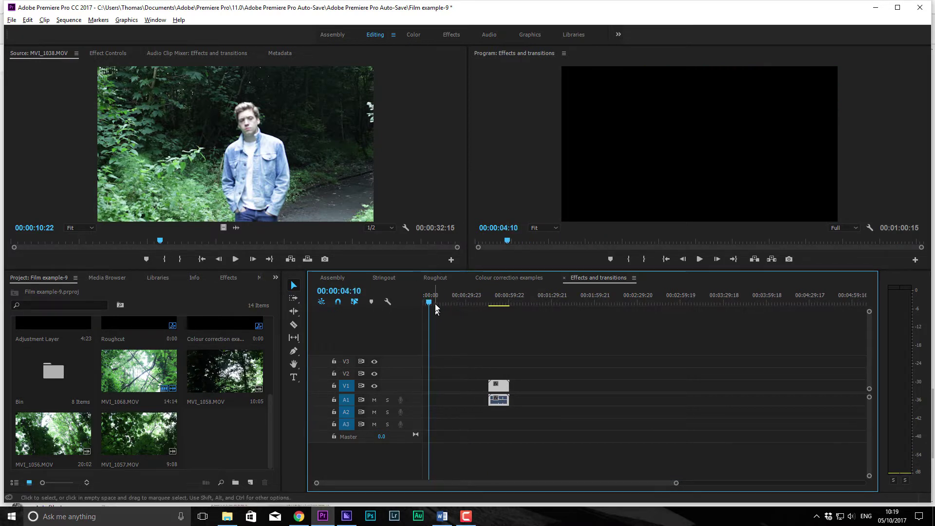
Create a 1920 x 1080 legacy title named "Film Title" and enlarge its editor window to full screen.
click(12, 20)
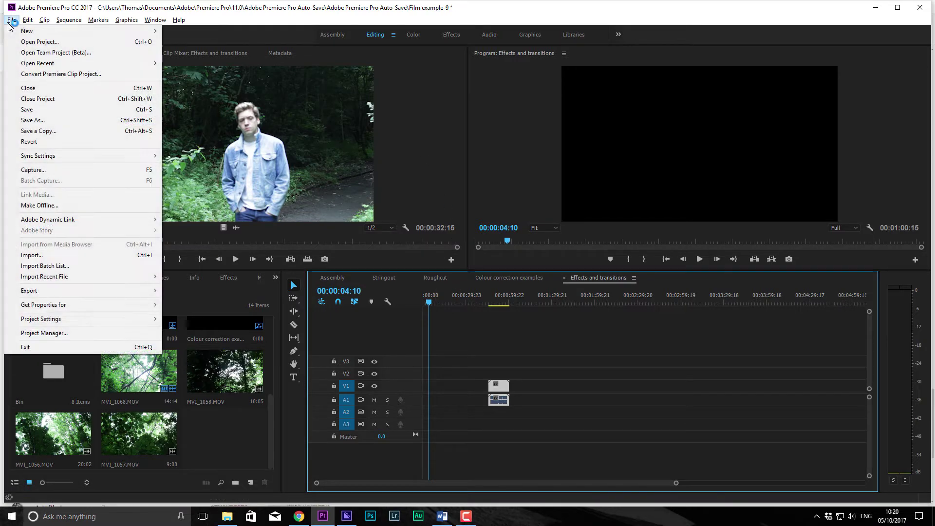
mouse_move(27, 32)
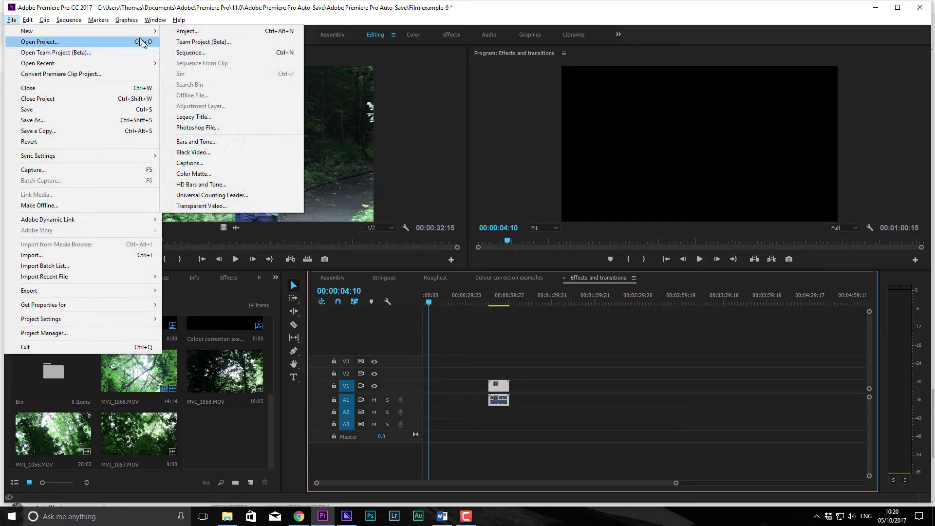
click(237, 118)
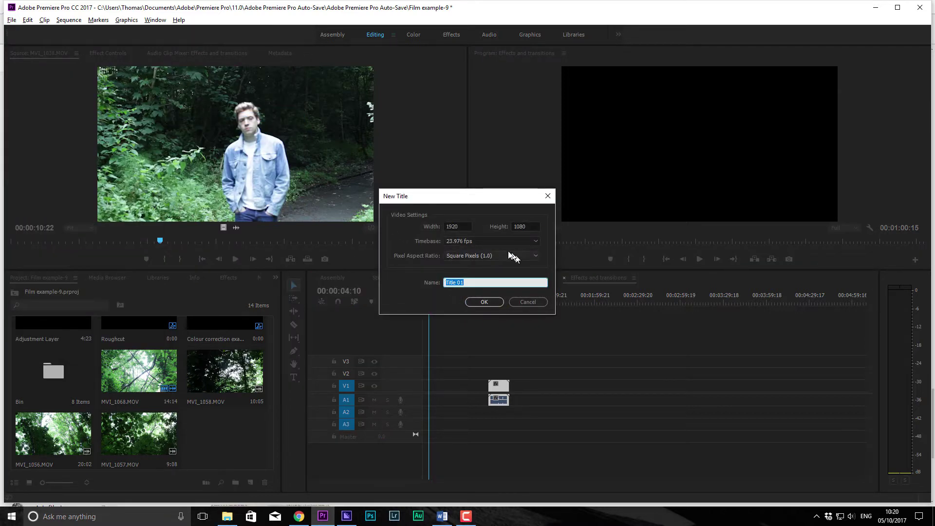
drag(460, 227, 430, 223)
drag(479, 282, 430, 283)
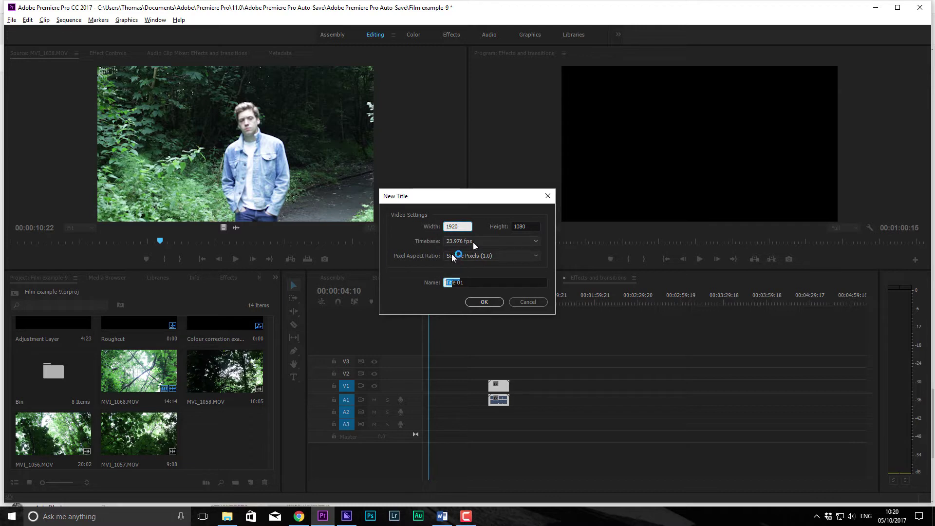
text(Film Title)
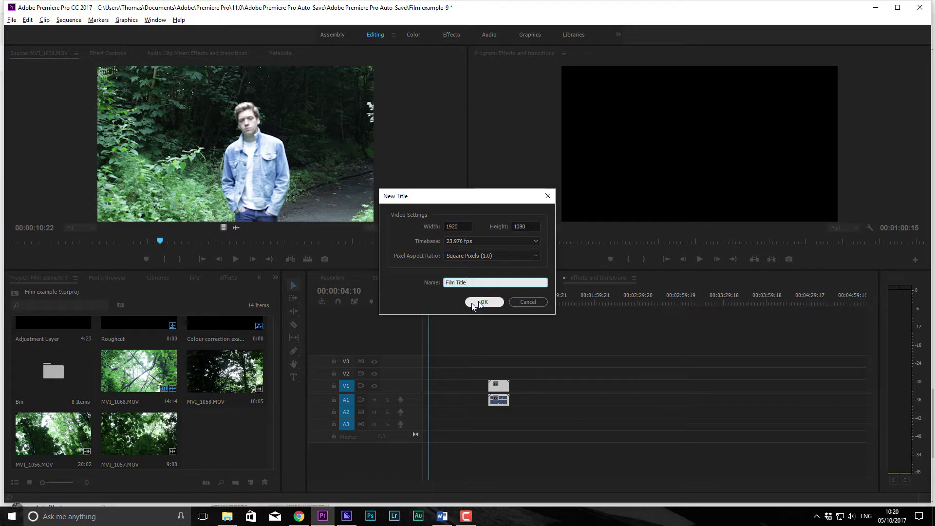
click(472, 303)
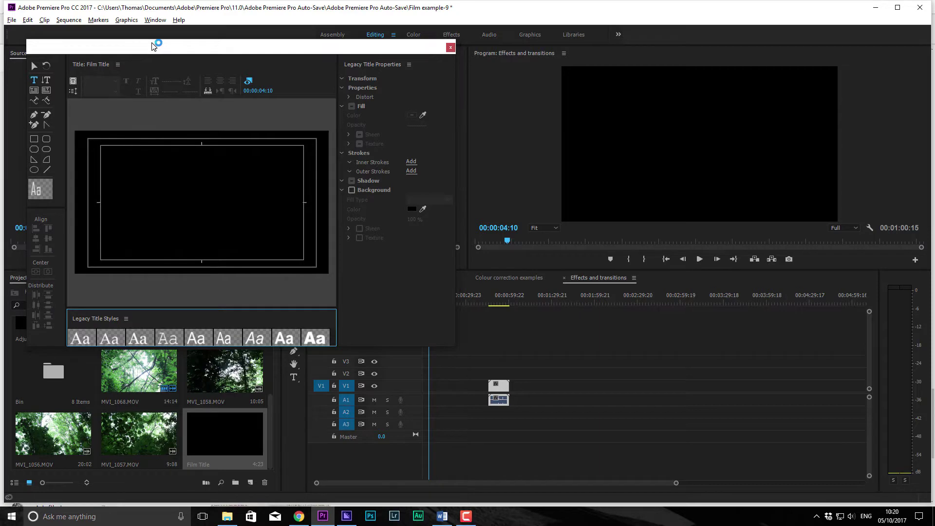
double_click(151, 46)
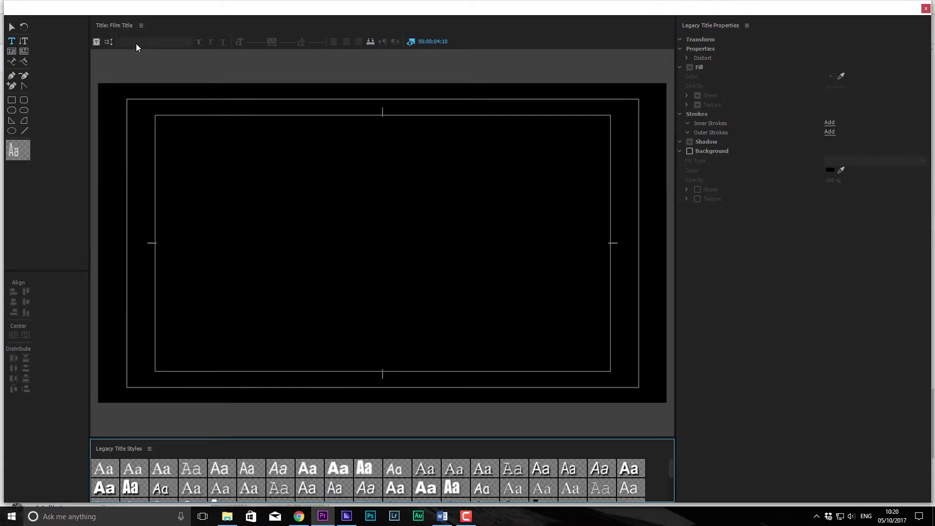
Add a text box filling the inner safe-margin frame and enter "A Place Beyond".
click(11, 40)
drag(156, 117, 611, 373)
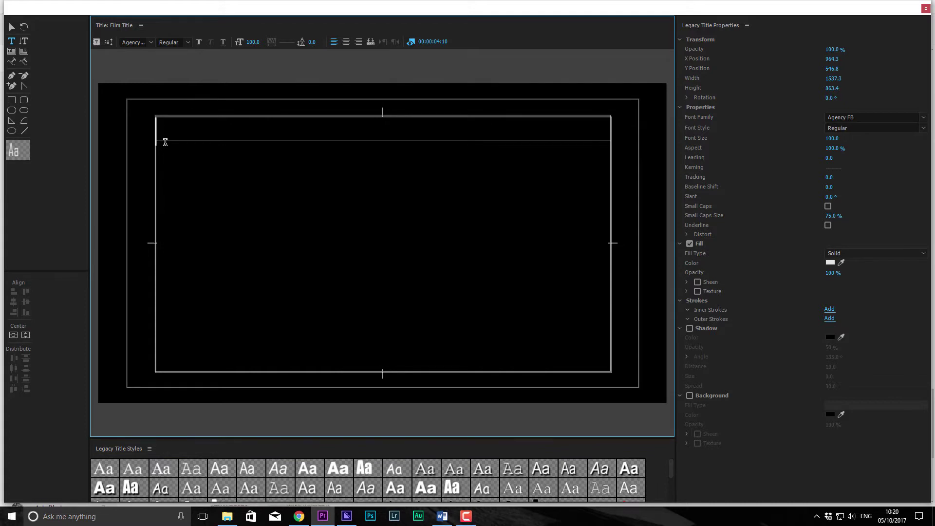
text(A Place Beyond)
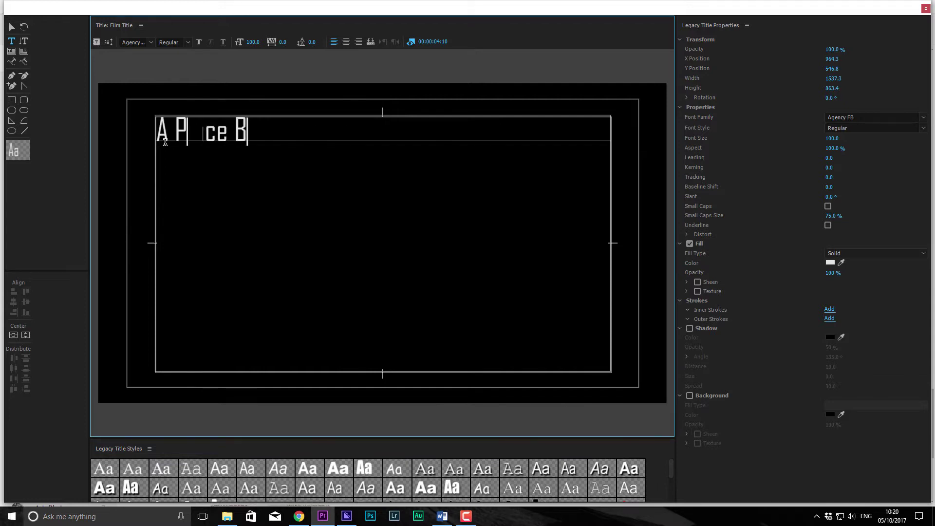
Set the font size of the entire "A Place Beyond" text to 159.
key(ctrl+a)
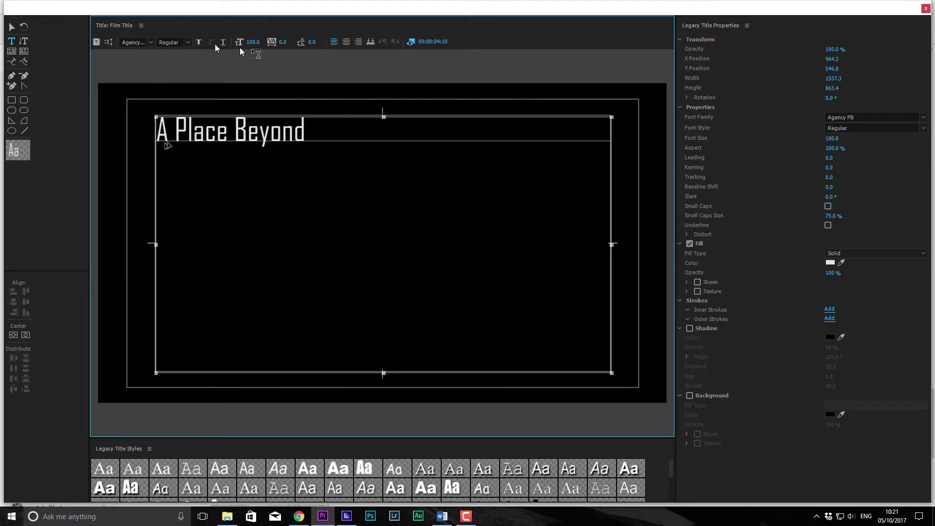
key(ctrl+a)
drag(251, 42, 257, 42)
Try centre and right alignment on the title text and return it to left alignment.
click(347, 42)
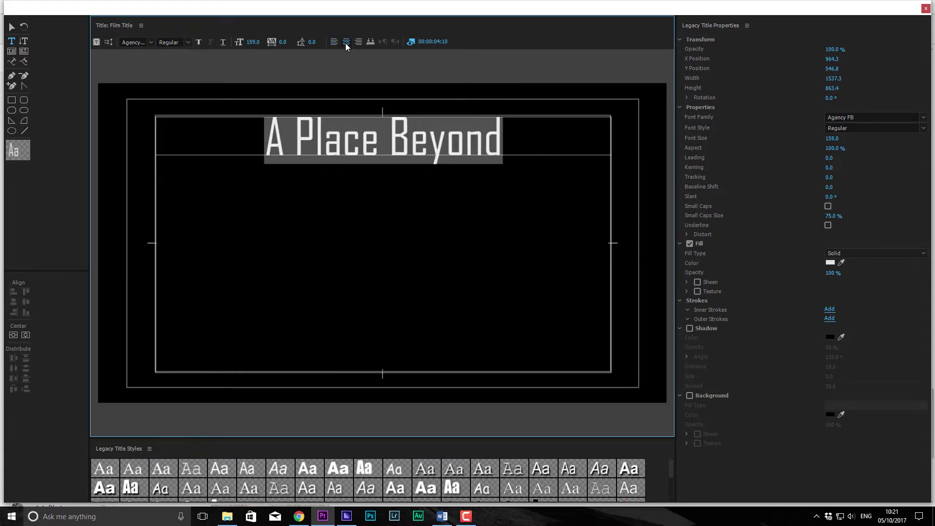
click(346, 42)
click(360, 42)
click(334, 42)
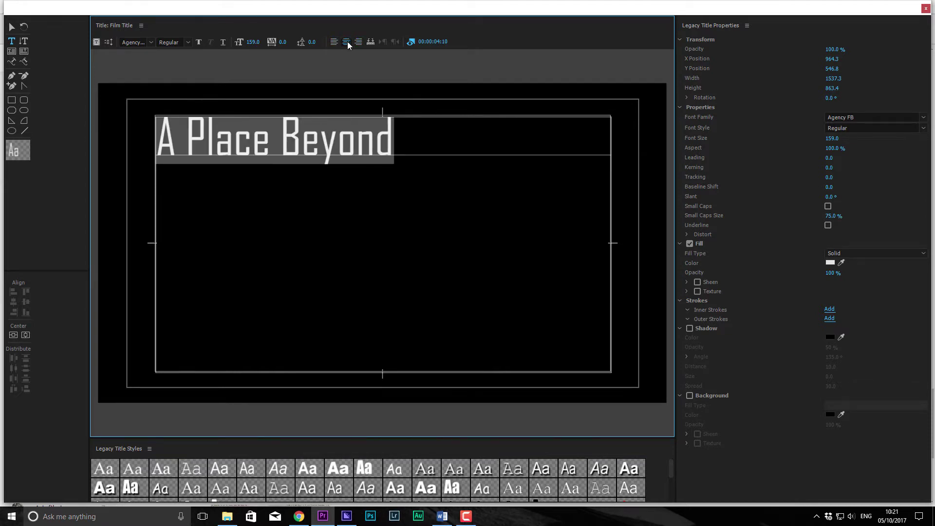
click(334, 43)
Try bold and underline on the title text, turning each off again.
click(198, 44)
click(198, 44)
click(224, 44)
click(225, 44)
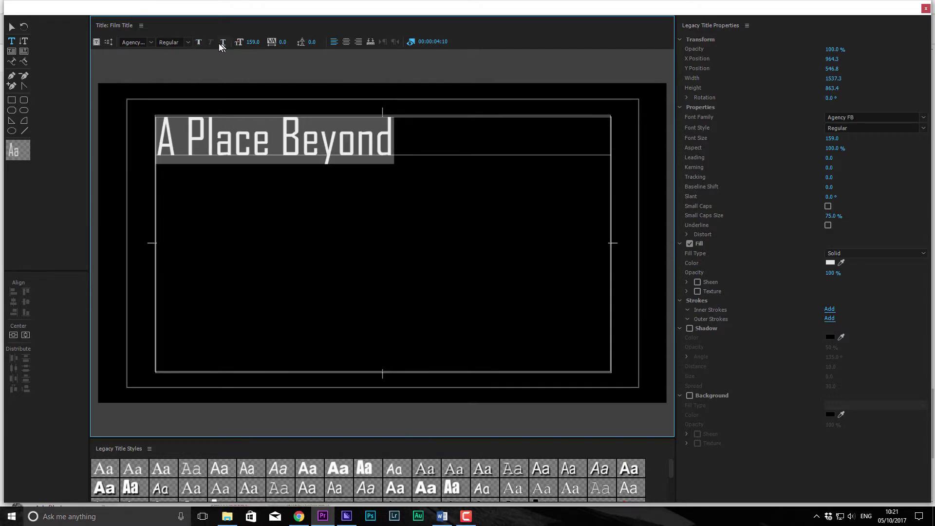
click(188, 43)
click(157, 42)
click(157, 42)
click(145, 41)
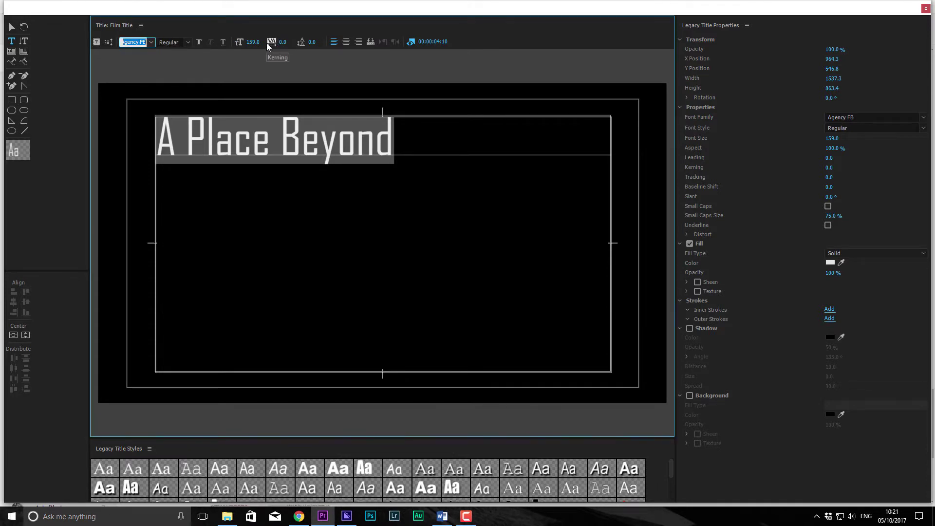
Try adjusting the title text's kerning and tracking, returning both to 0.
mouse_move(281, 42)
mouse_down()
mouse_move(290, 42)
mouse_move(281, 42)
mouse_up()
drag(830, 179, 829, 179)
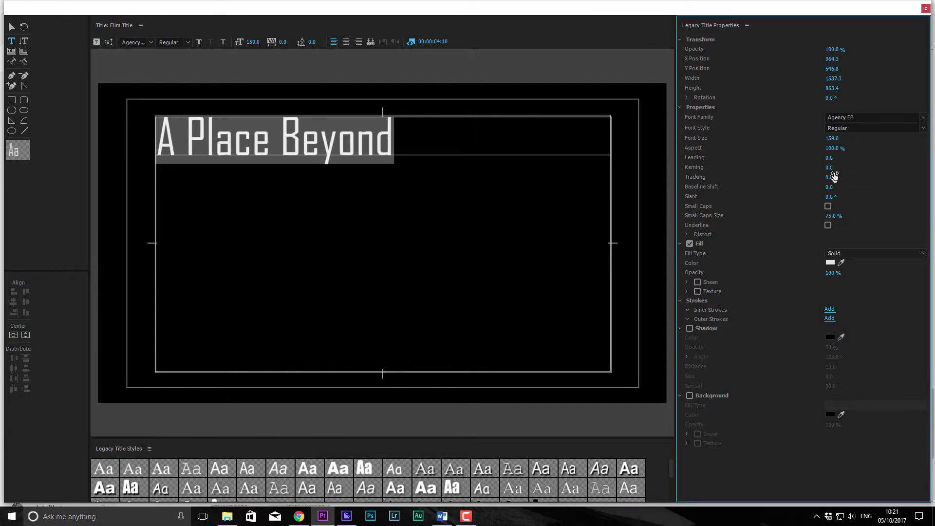
Add a second line reading "fffff" and increase the text's leading to 22 to test the line spacing.
drag(830, 159, 835, 159)
click(522, 156)
key(Return)
text(fffff)
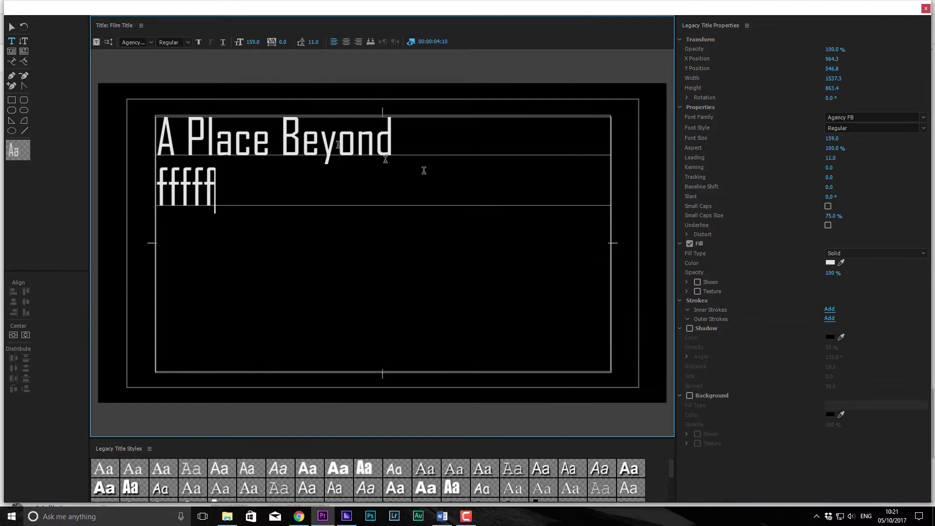
mouse_move(831, 159)
mouse_down()
mouse_move(530, 159)
mouse_move(832, 159)
mouse_up()
Reset the leading of the two-line text to 0.
click(827, 161)
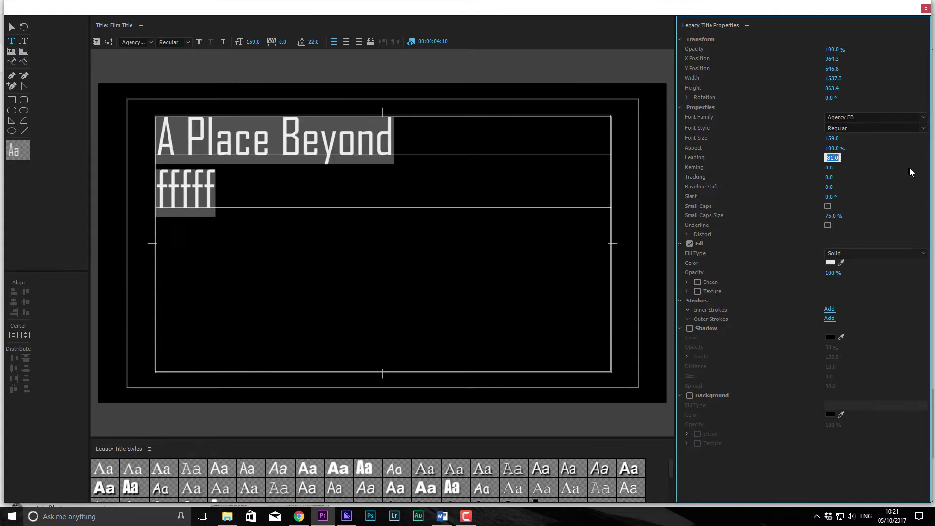
key(Return)
text(0)
key(Return)
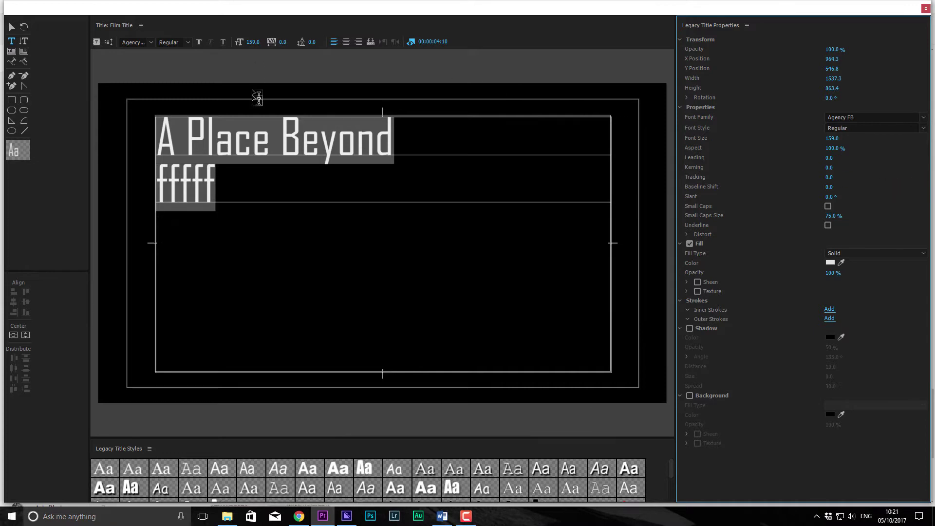
Remove the test line "fffff" from the text box, leaving only "A Place Beyond".
click(267, 179)
drag(267, 179, 77, 166)
key(BackSpace)
key(BackSpace)
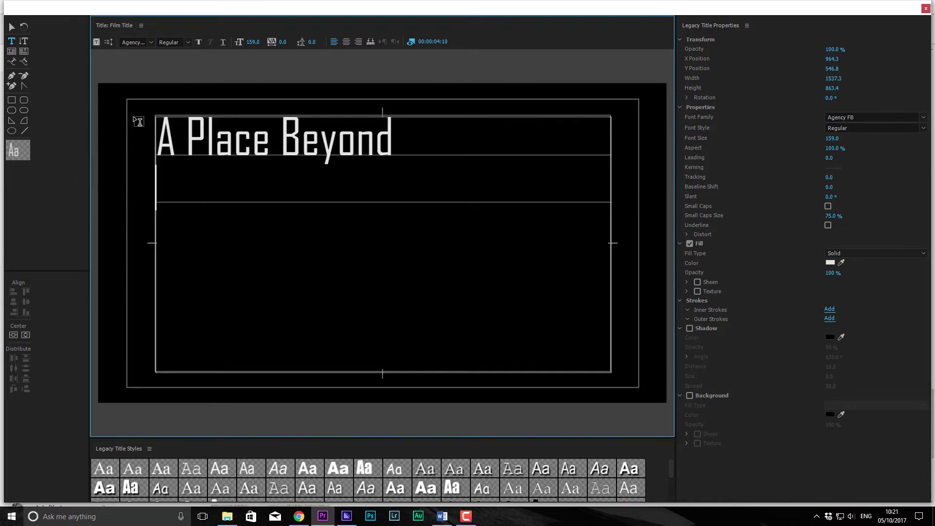
key(ctrl+z)
key(ctrl+a)
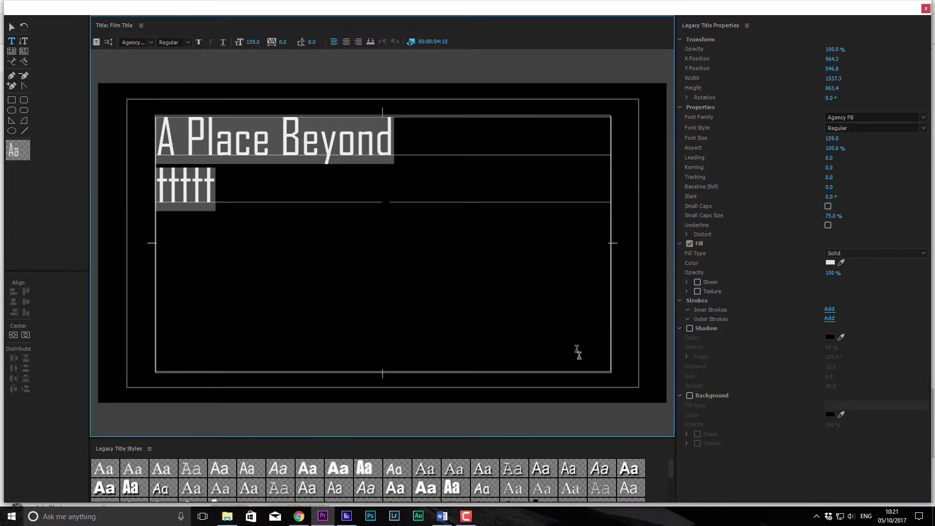
key(ctrl+z)
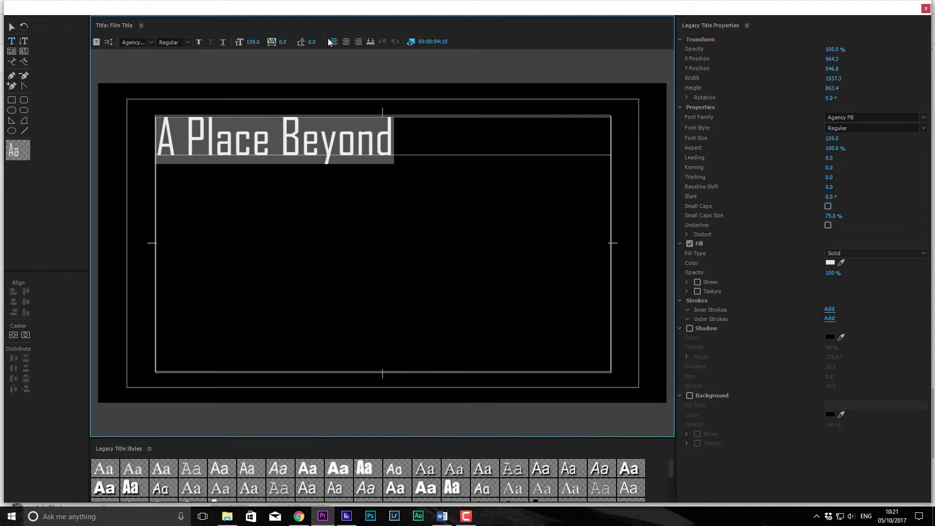
Centre-align the title text and move its box down to about X 959, Y 857, placing the text mid-frame.
click(346, 43)
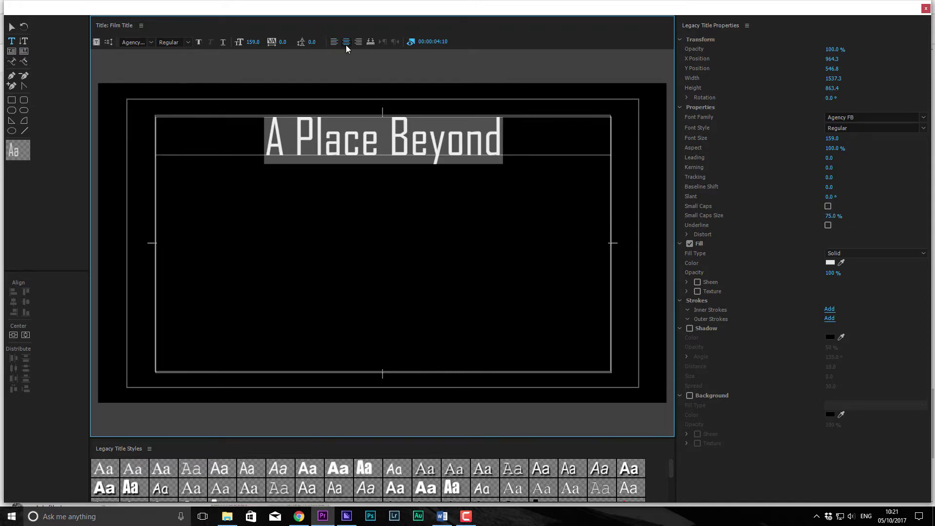
click(12, 28)
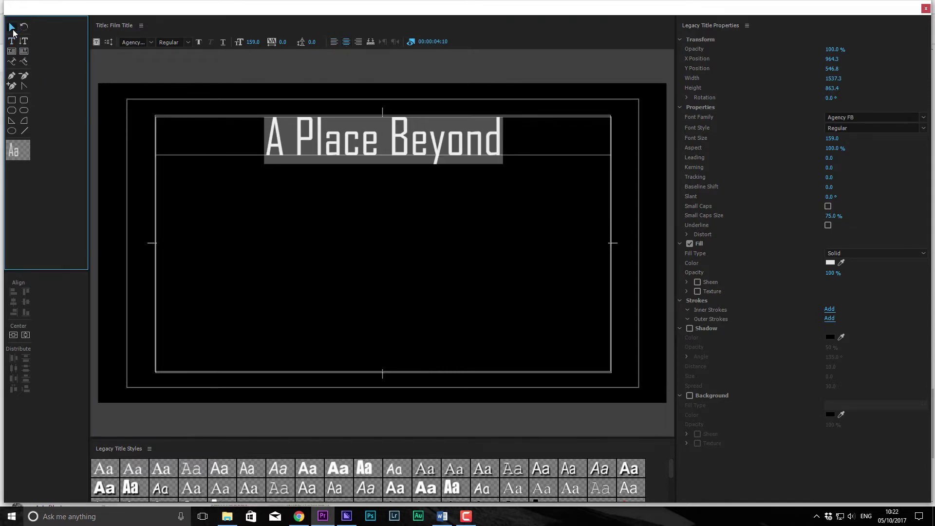
double_click(321, 149)
click(13, 41)
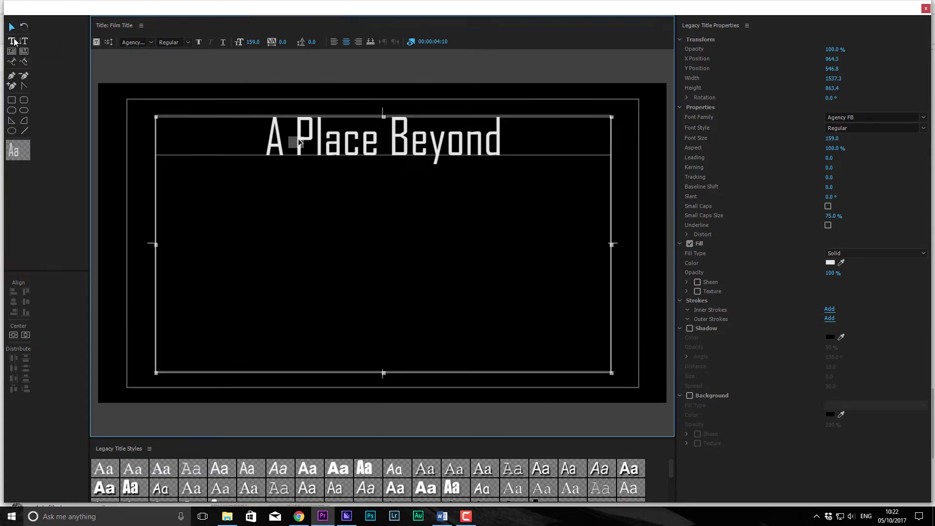
drag(297, 141, 300, 161)
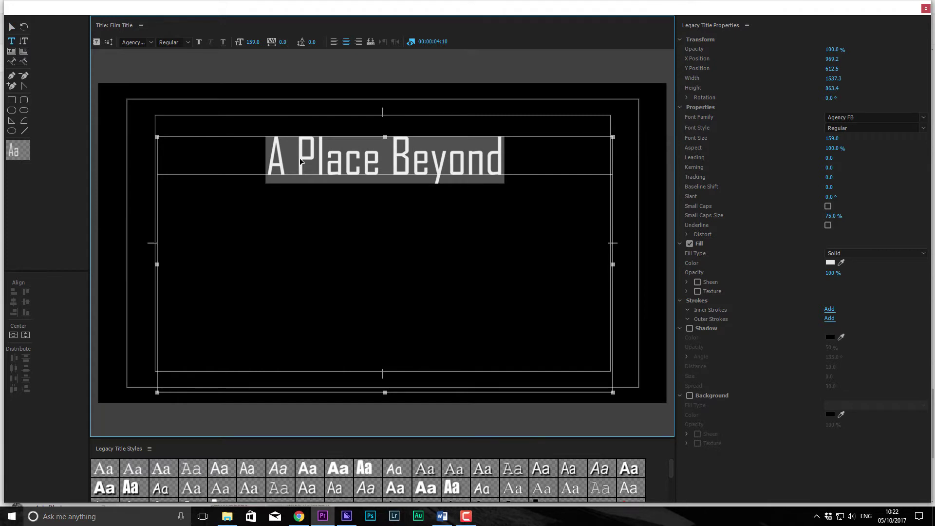
drag(305, 162, 305, 234)
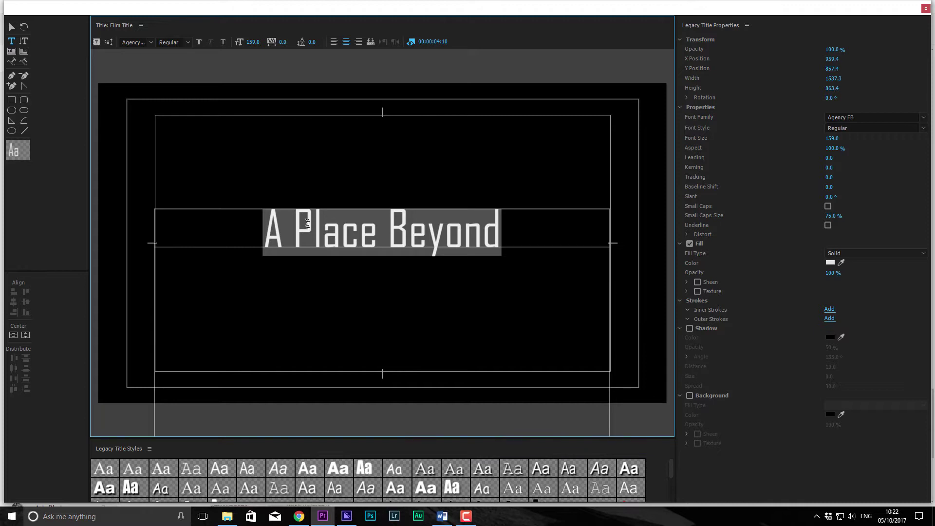
Try the Castellar and Comic Sans MS fonts on the title text.
click(151, 43)
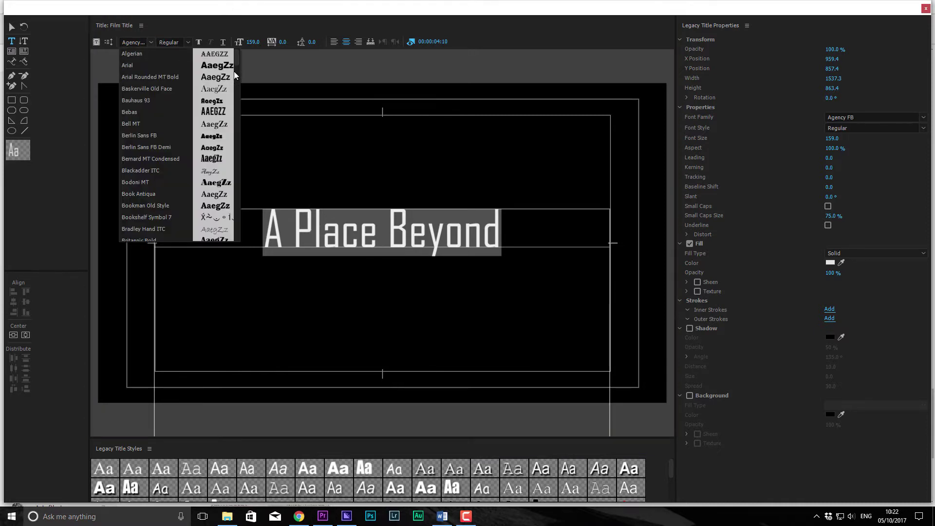
scroll(190, 155, down, 6)
click(188, 155)
click(151, 43)
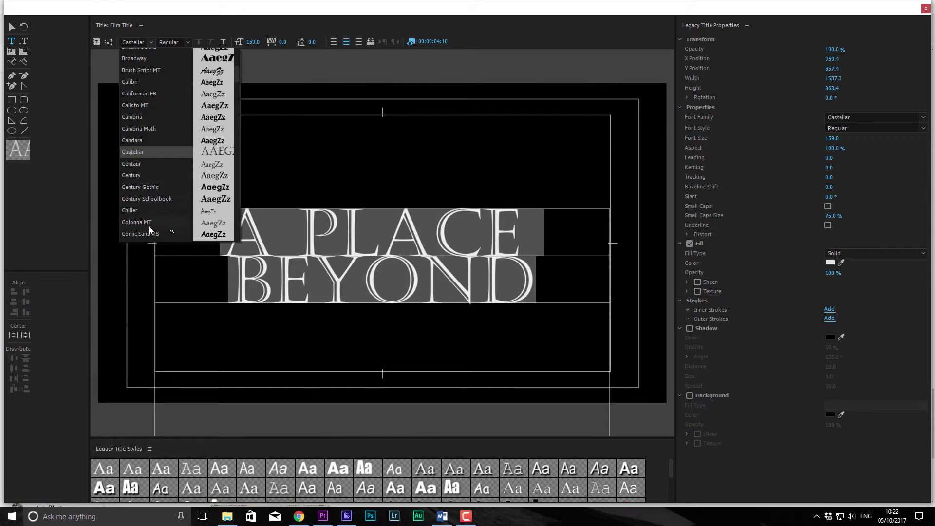
click(148, 234)
Set the title text's font family to HoloLens MDL2 Assets and finish editing the text.
click(149, 43)
scroll(202, 146, down, 5)
click(148, 184)
key(Escape)
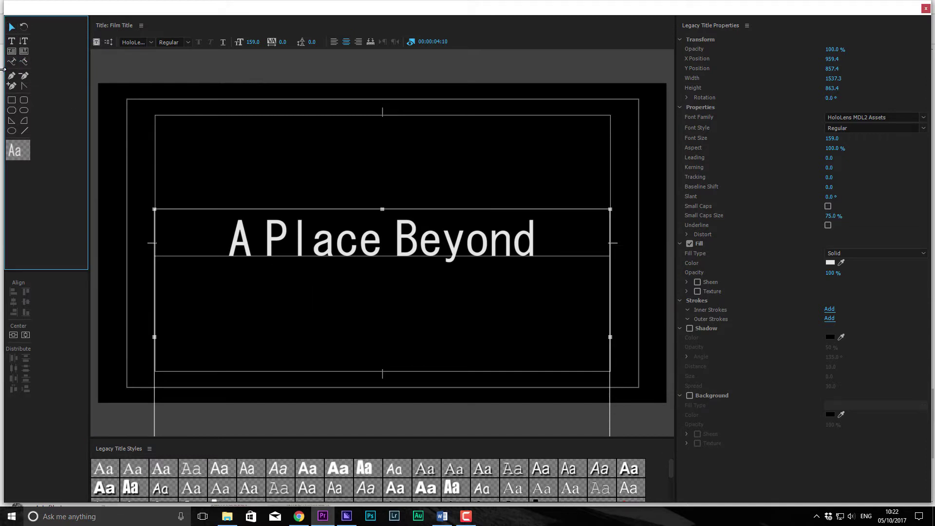
Draw a wavy five-point type path about 1431 wide and 232 high above the title with the Path Type tool.
click(11, 64)
drag(183, 115, 283, 173)
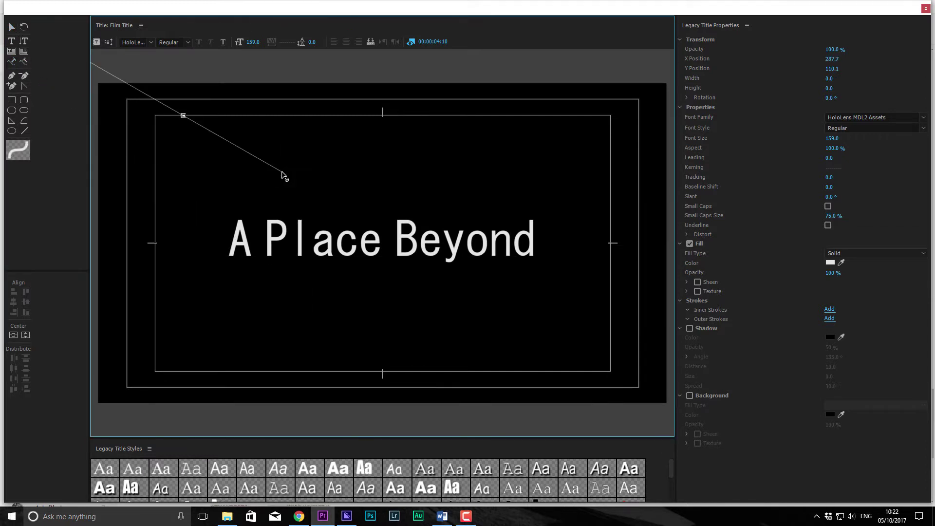
click(384, 170)
click(485, 140)
click(560, 102)
click(607, 131)
Enter placeholder letters beginning "bdfgdfgdfdfbdfbd" along the wavy path.
click(12, 41)
click(196, 117)
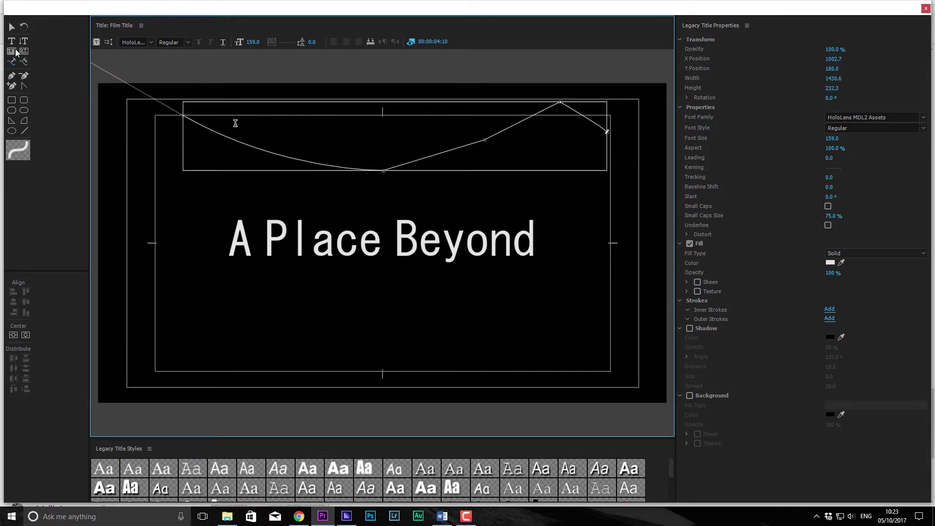
text(bdfgdfgdfdfbdfbg)
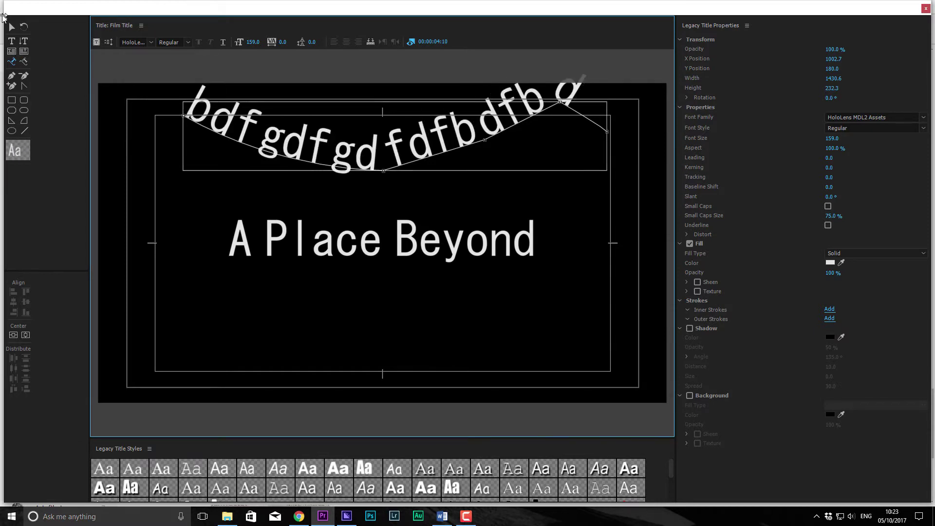
Delete the wavy path text above the title and select the "A Place Beyond" text box.
click(11, 28)
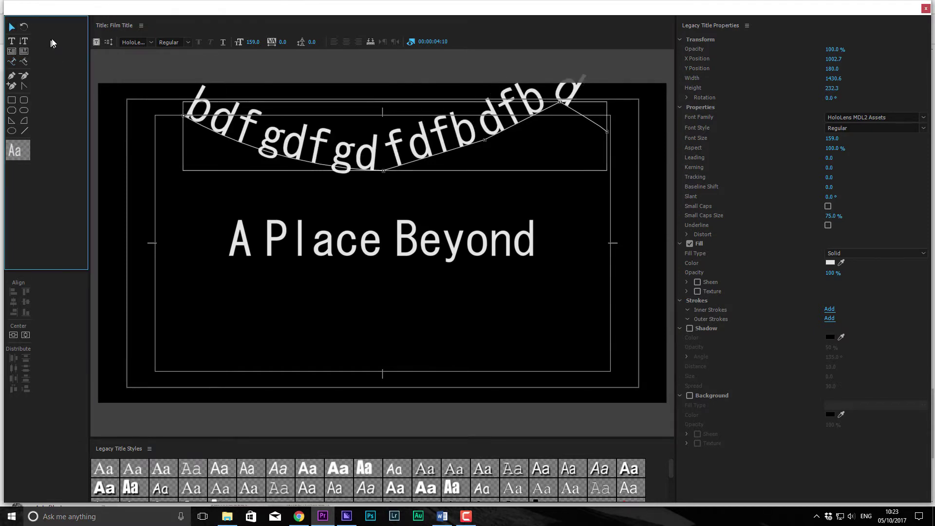
click(238, 134)
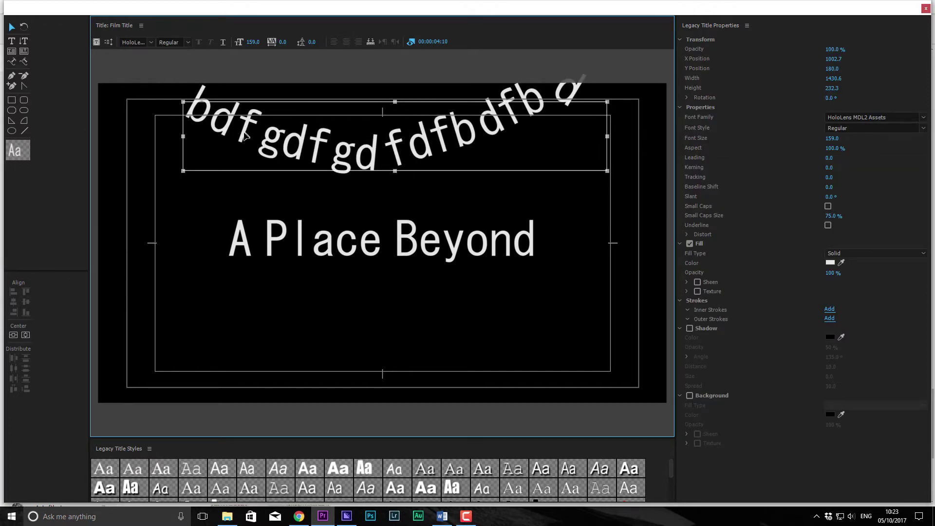
key(Delete)
click(259, 208)
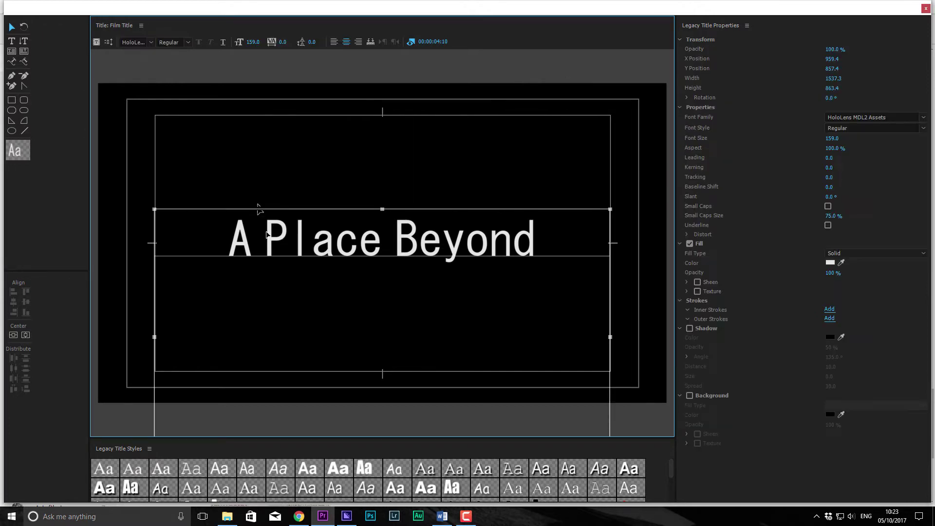
click(258, 211)
Try the Rectangle and Line tools, including a movable diagonal line about 221 wide and 158 high below the title, and undo the shapes.
click(12, 100)
drag(242, 177, 375, 209)
click(24, 131)
mouse_move(447, 262)
mouse_down()
mouse_move(502, 313)
mouse_move(511, 308)
mouse_up()
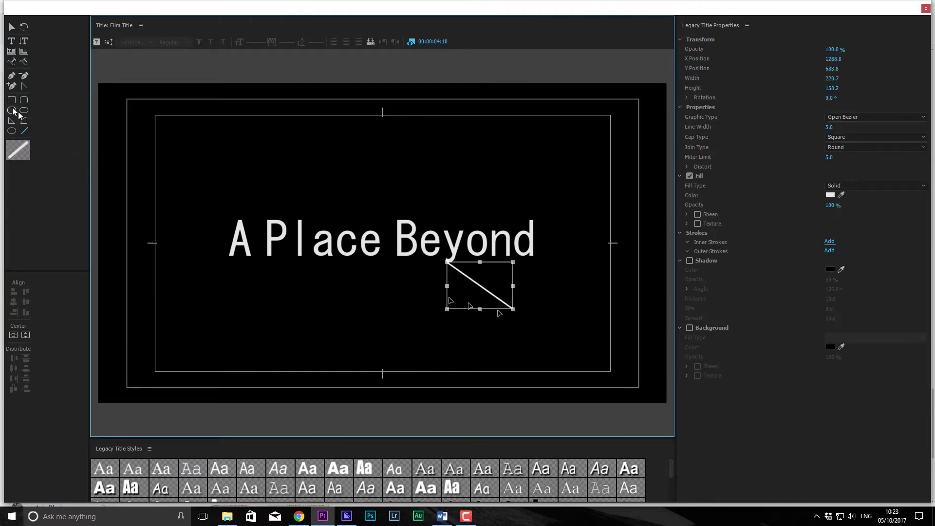
drag(489, 285, 562, 276)
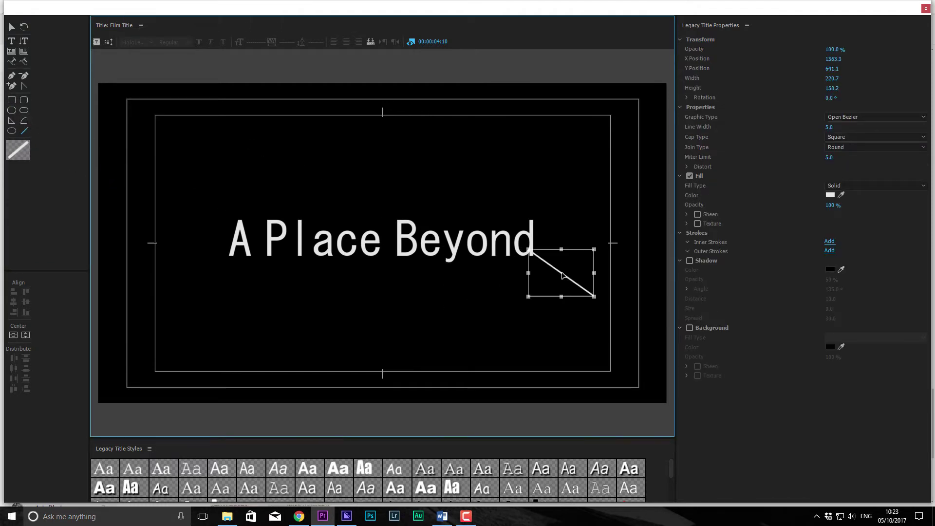
key(ctrl+z)
key(ctrl+z)
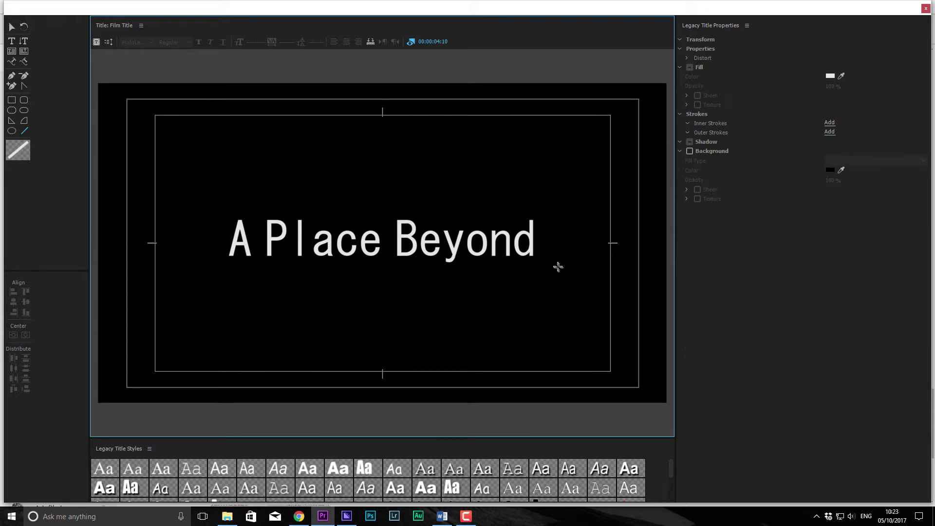
Select all of the "A Place Beyond" title text with the Type tool for formatting.
click(12, 41)
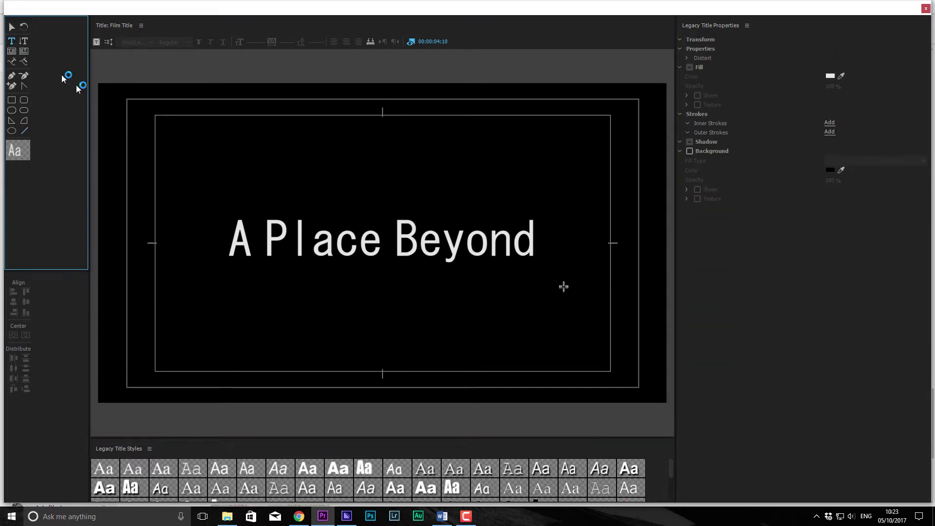
click(286, 241)
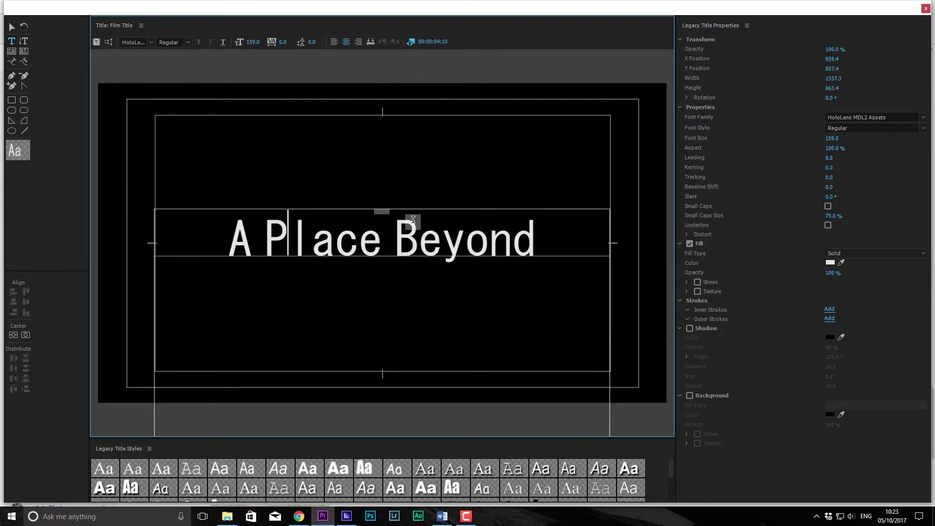
key(ctrl+a)
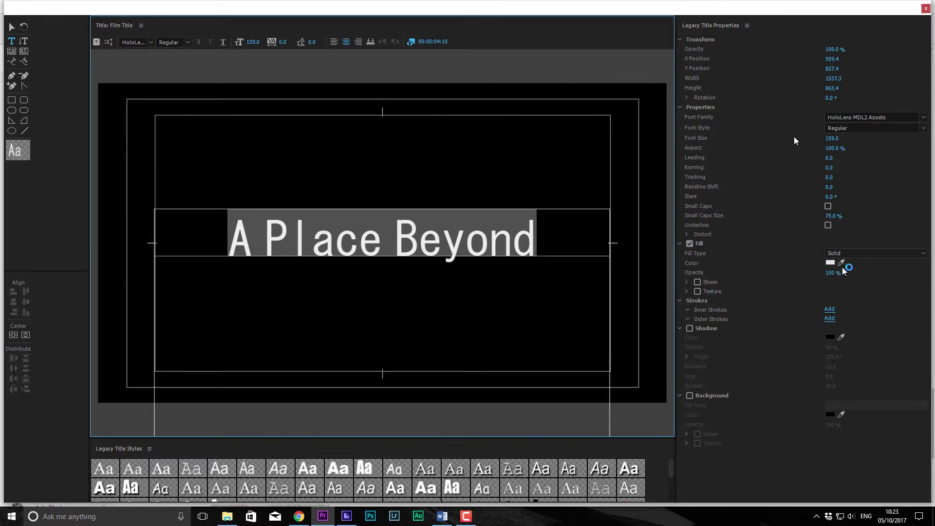
drag(828, 51, 838, 87)
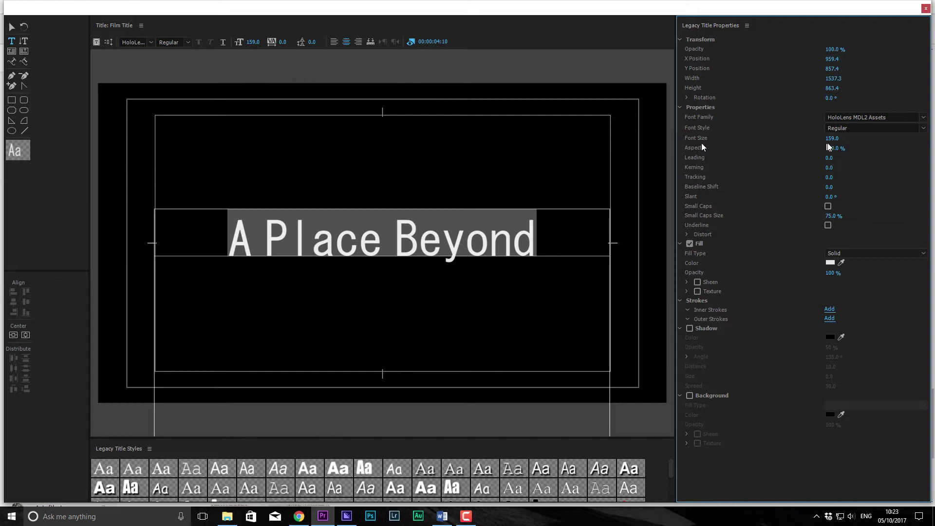
click(843, 128)
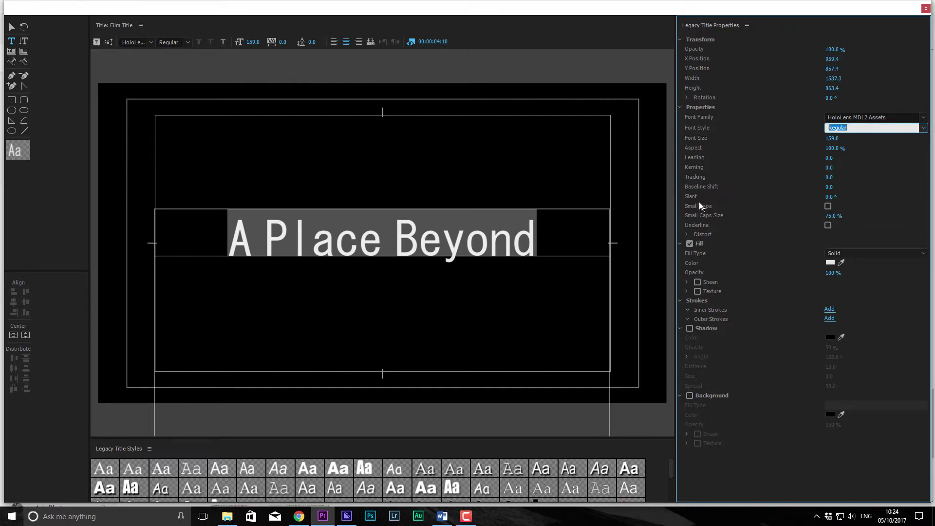
Try slanting the title text, undo the slant, and try Small Caps with a small caps size of 61%.
drag(829, 196, 851, 196)
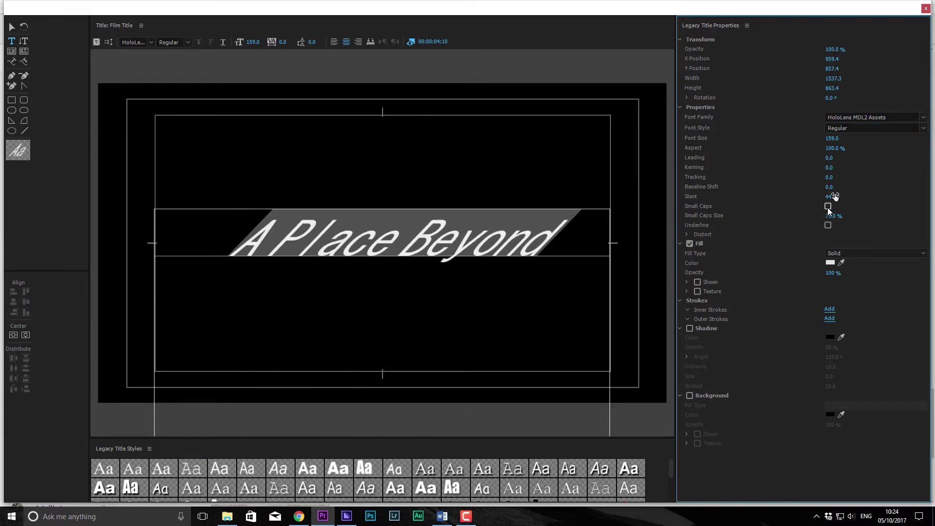
key(ctrl+z)
click(828, 206)
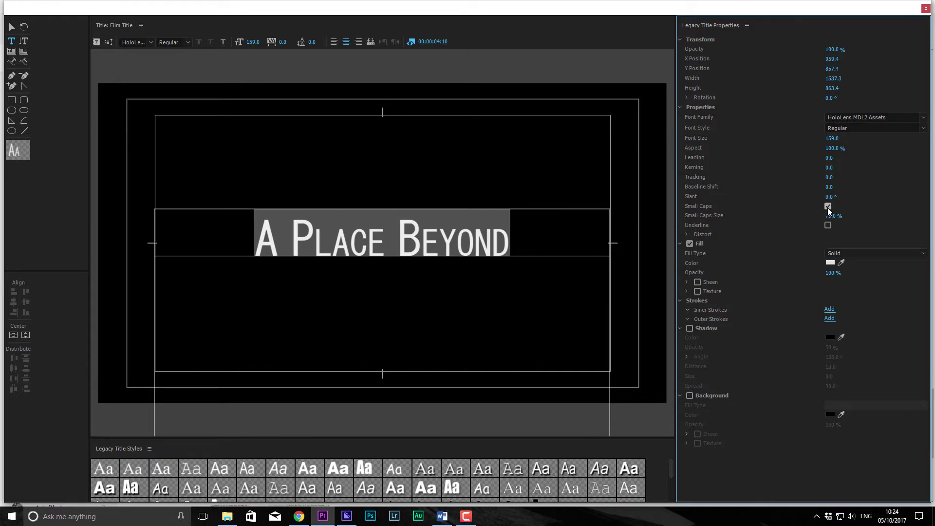
click(828, 206)
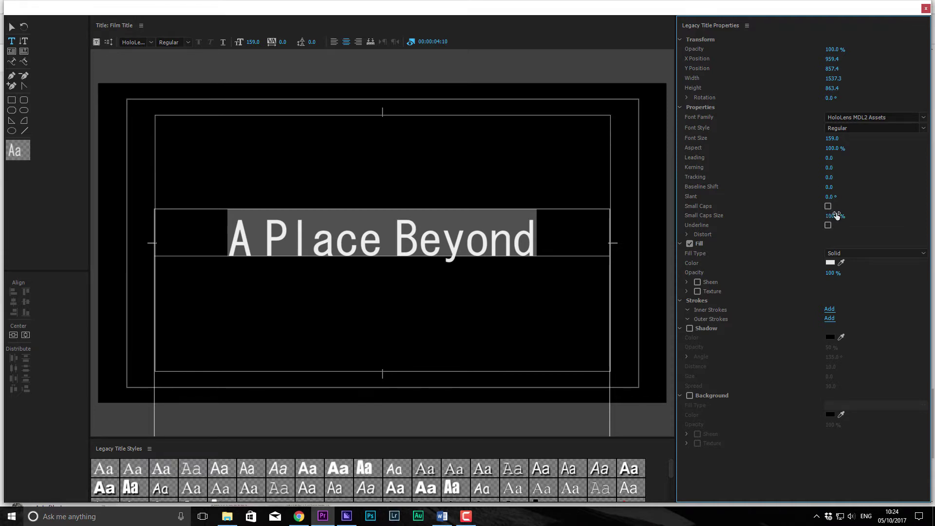
click(829, 207)
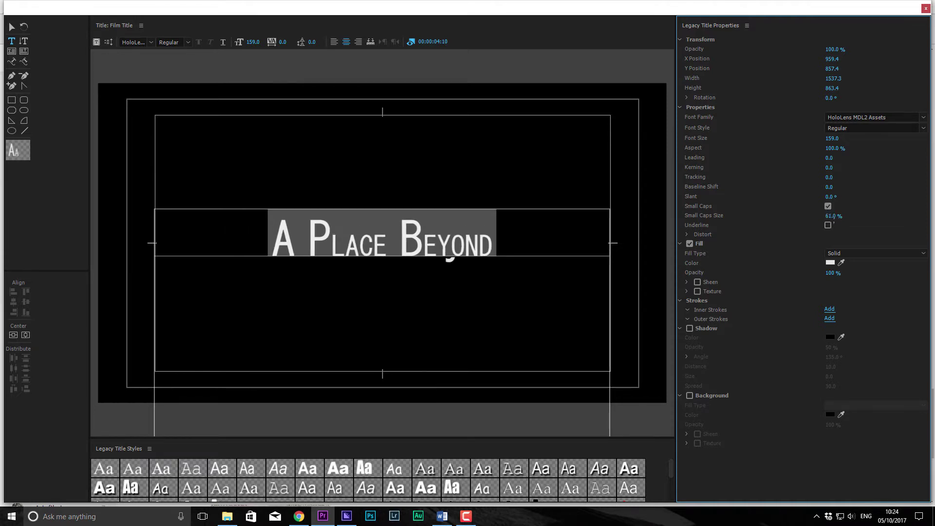
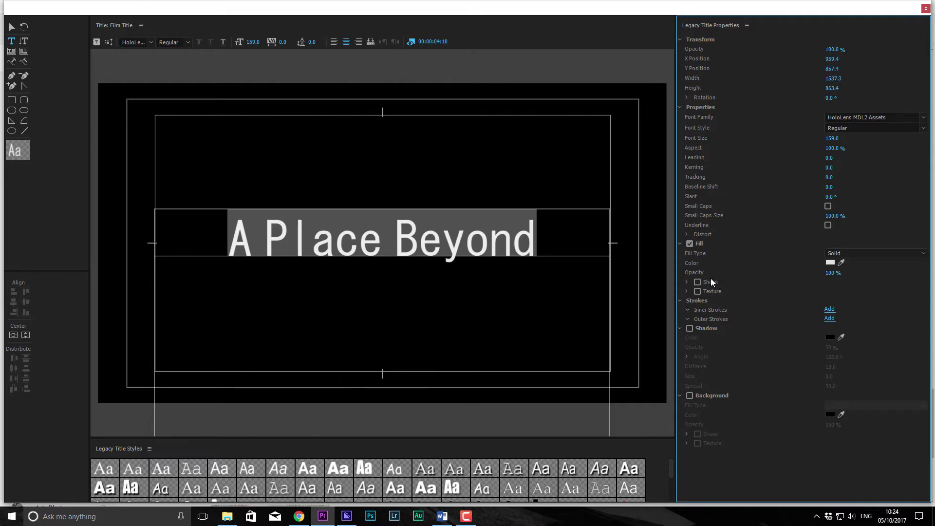
Set the title text's fill color to pure white, FFFFFF.
click(830, 262)
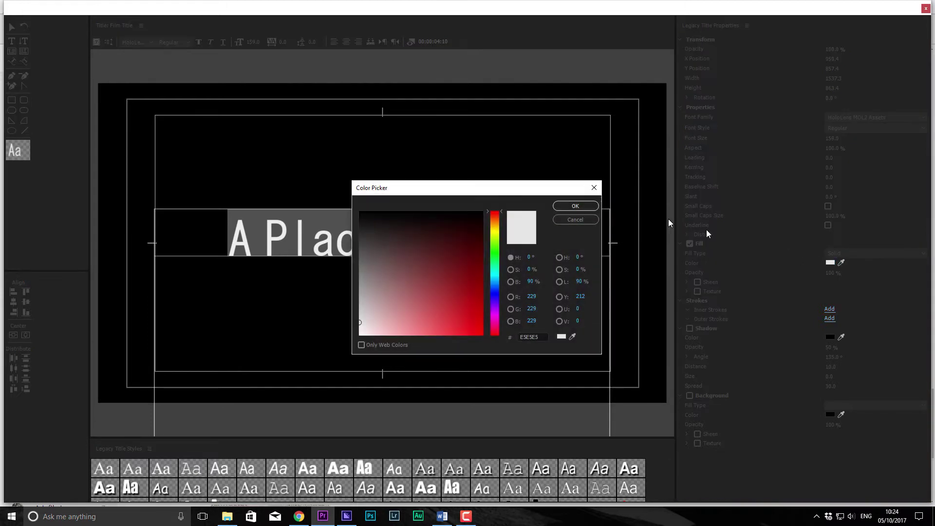
click(424, 234)
click(495, 254)
mouse_move(477, 275)
mouse_down()
mouse_move(463, 294)
mouse_move(287, 324)
mouse_up()
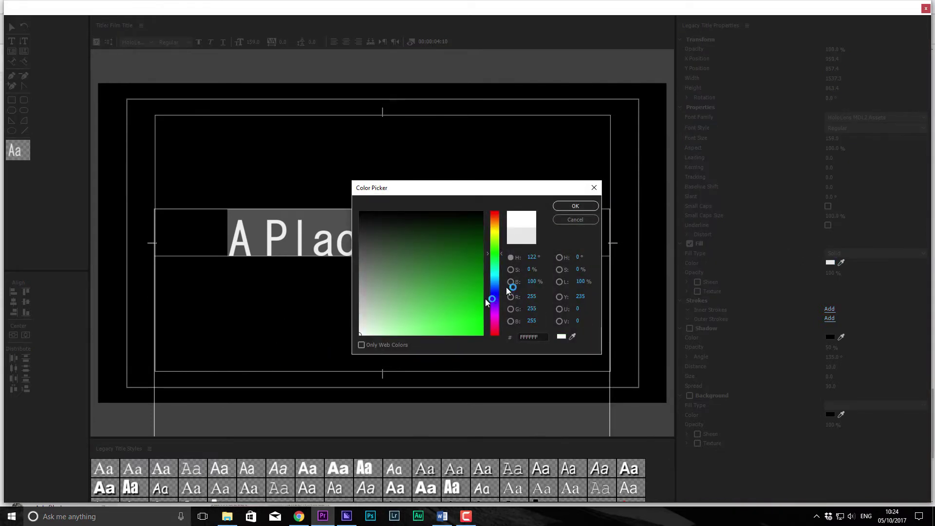
click(576, 206)
click(830, 262)
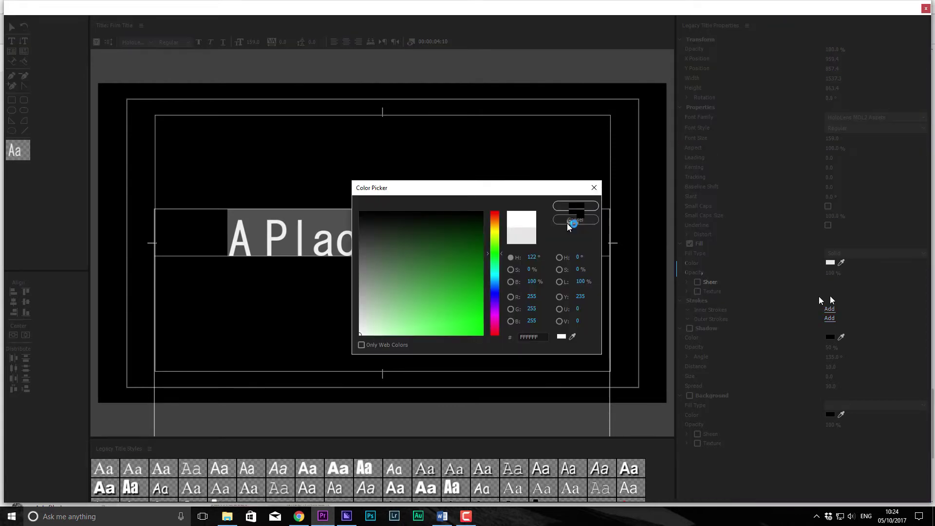
drag(827, 275, 808, 275)
click(700, 282)
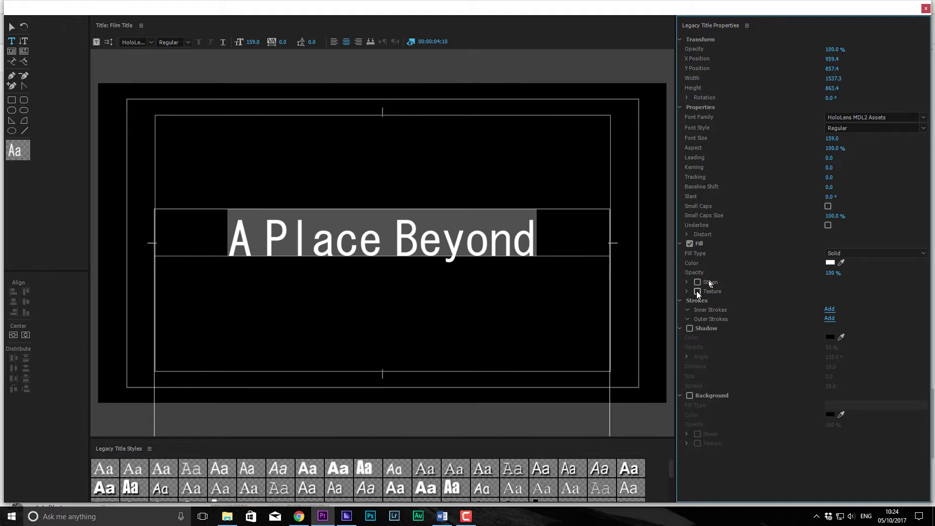
Try a still image from the A Place Beyond footage folder as the title fill's texture, and turn the texture off again.
click(686, 291)
click(698, 291)
click(830, 306)
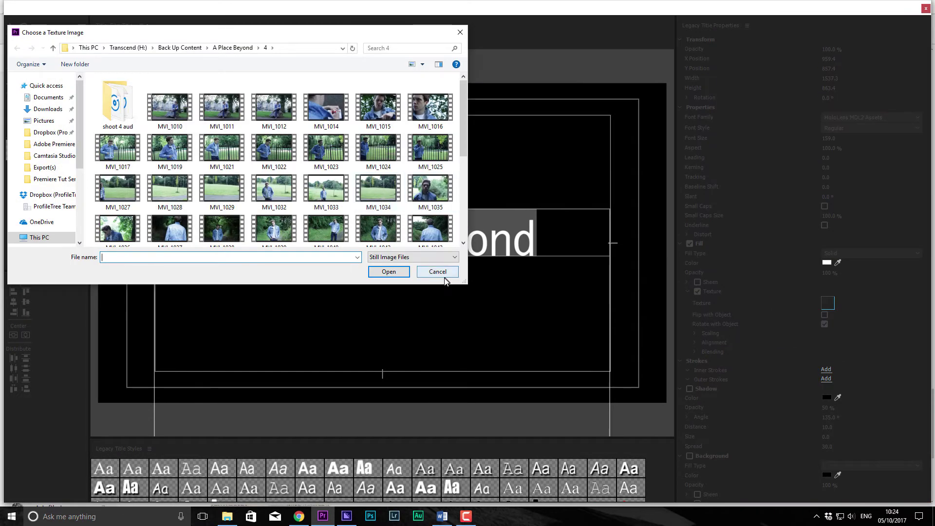
click(442, 267)
click(820, 302)
scroll(138, 190, down, 3)
double_click(138, 190)
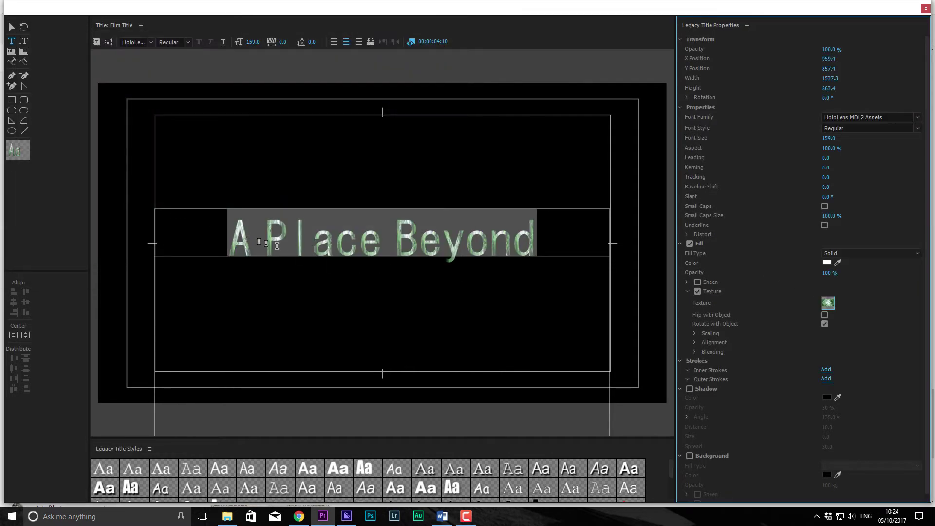
click(827, 304)
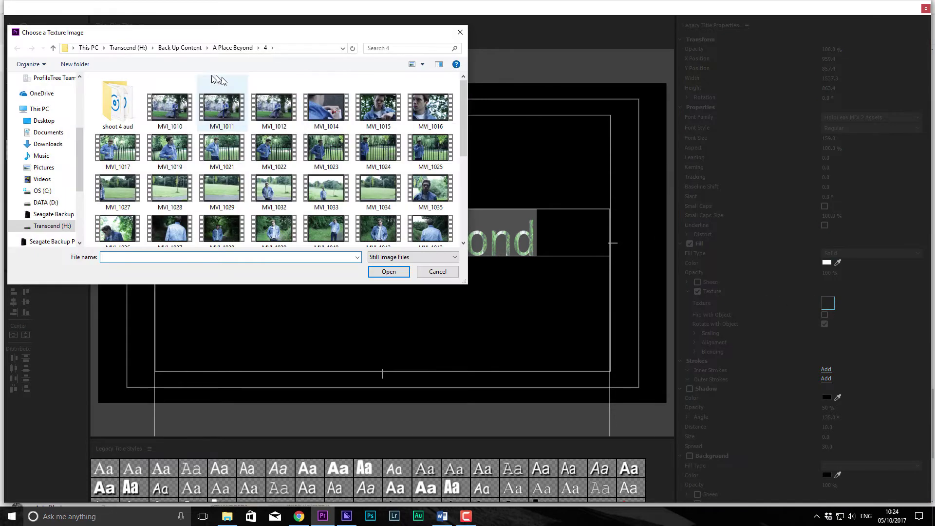
click(435, 271)
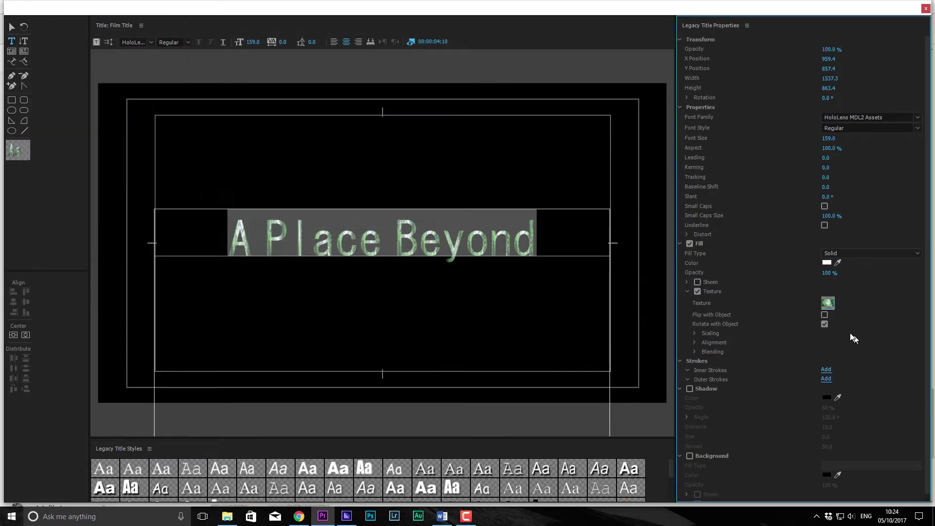
click(698, 291)
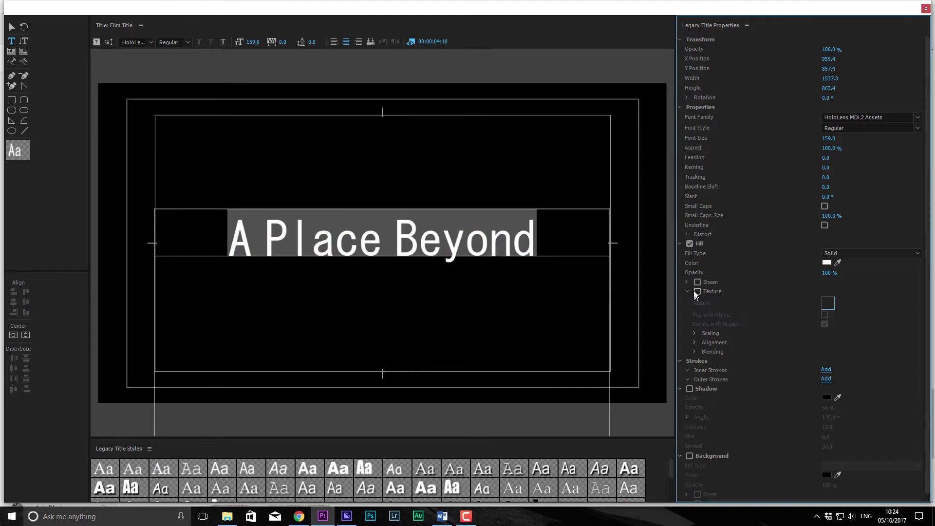
Try the Sheen option on the title text's fill, show its settings, and turn it off again.
click(697, 282)
click(687, 282)
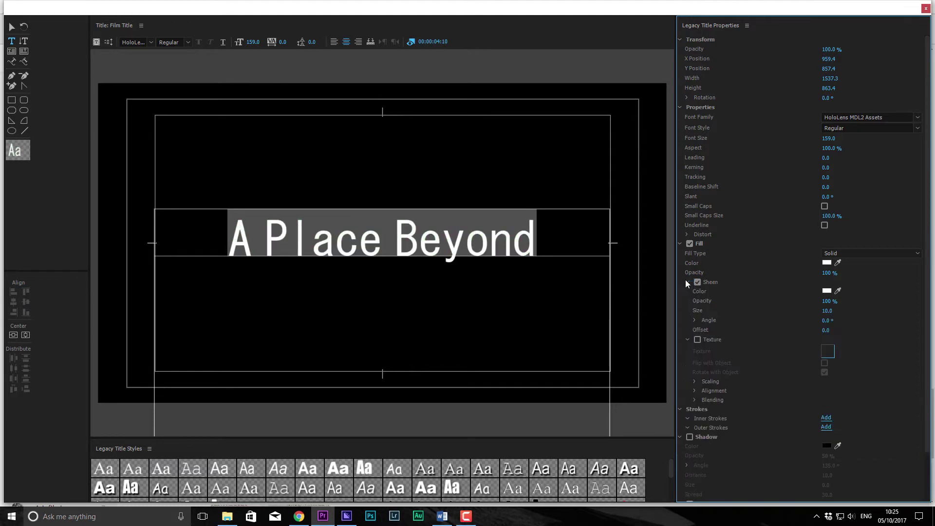
click(687, 282)
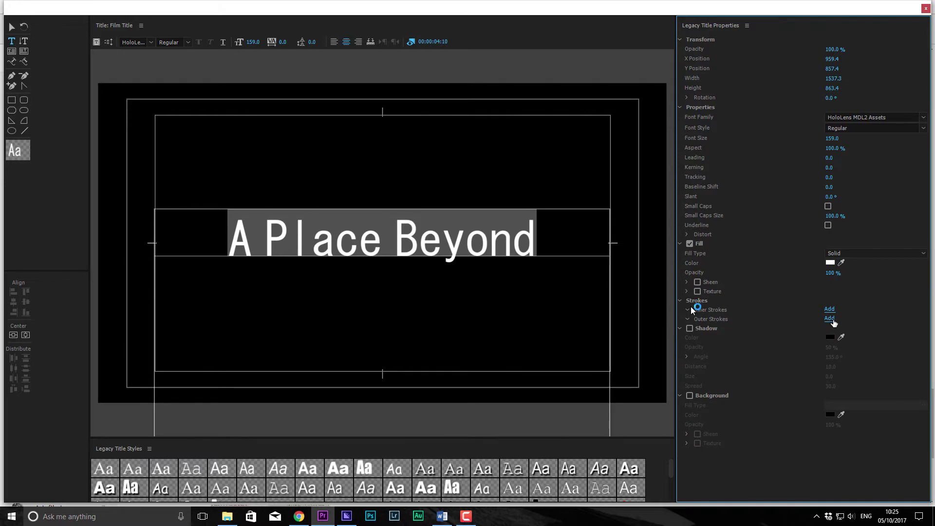
Try a blue (0018FF) edge-type outer stroke of size 47 on the title text, and remove it again.
click(830, 319)
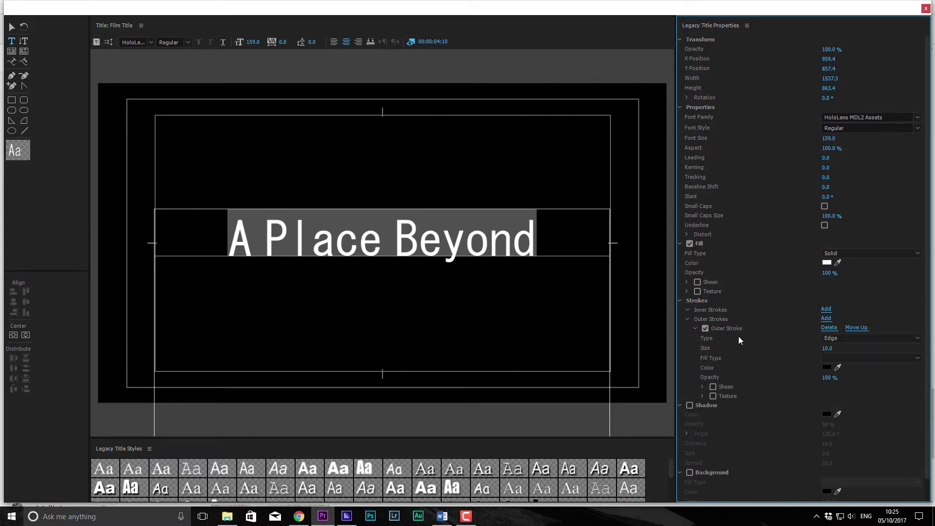
click(827, 368)
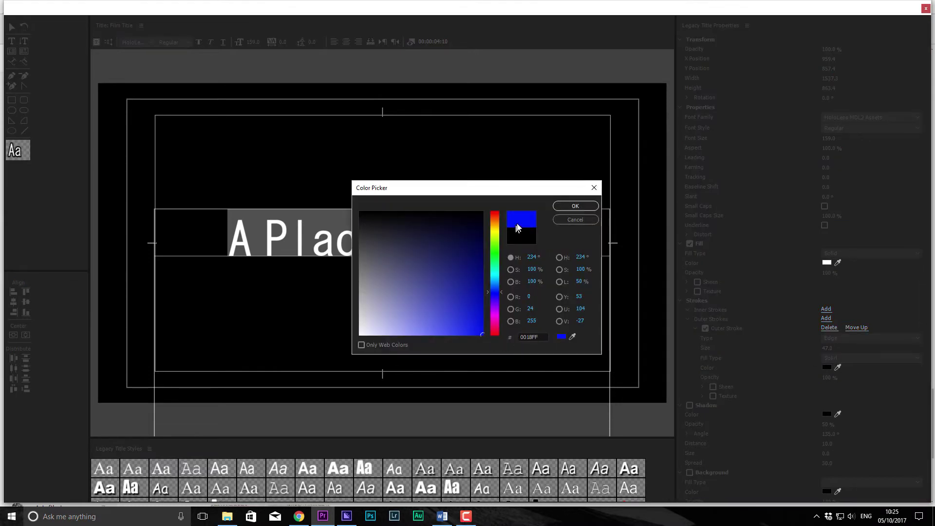
click(568, 206)
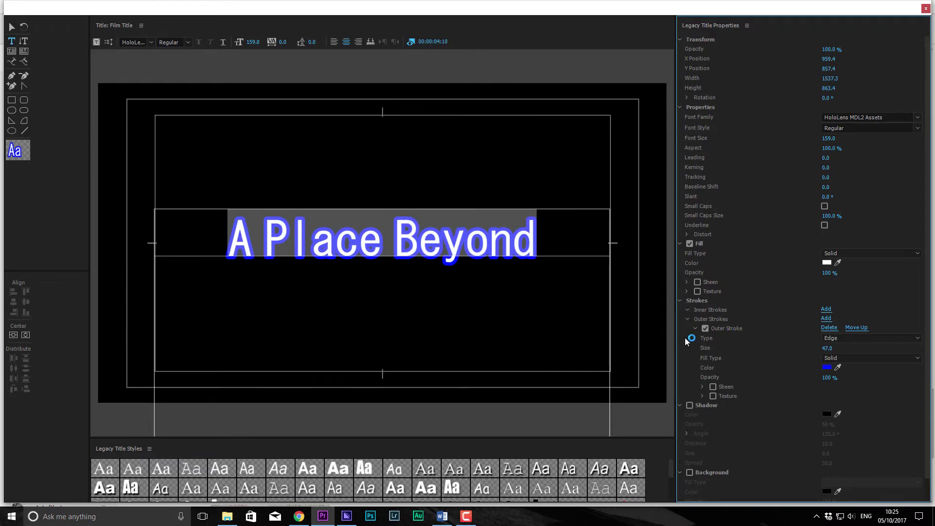
click(705, 329)
click(687, 319)
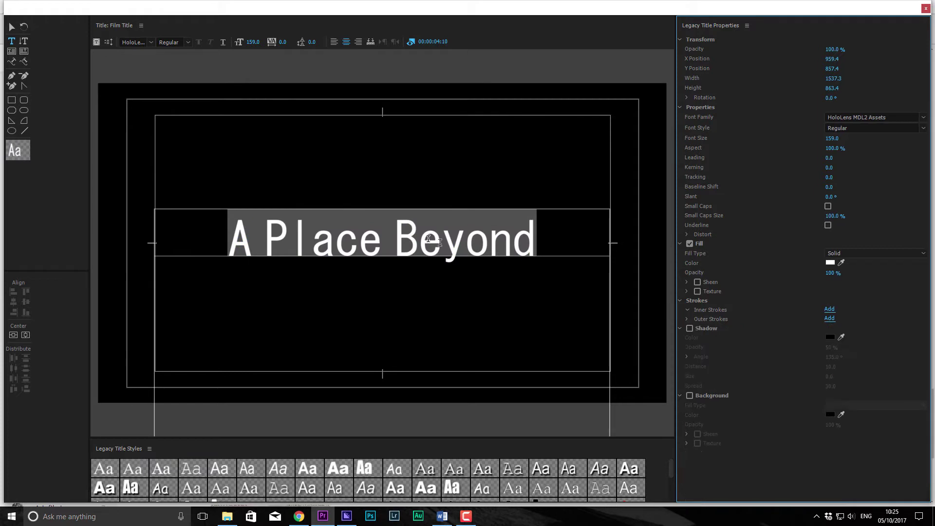
Enable a shadow on the title text and color it dark red, A71919.
click(689, 328)
click(830, 338)
drag(466, 259, 464, 292)
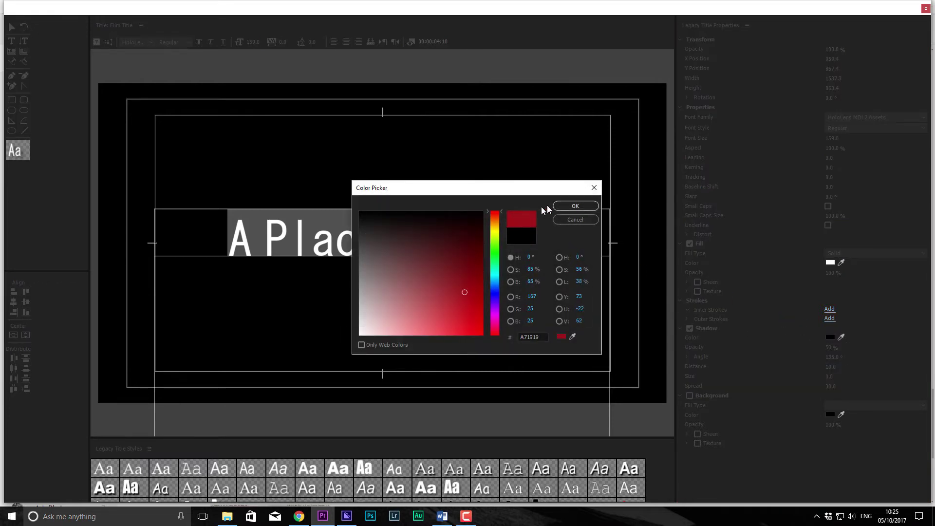
click(575, 206)
Set the title shadow's opacity to 100%, angle to -261°, distance to 71 and size to 60, and reduce its spread.
click(504, 241)
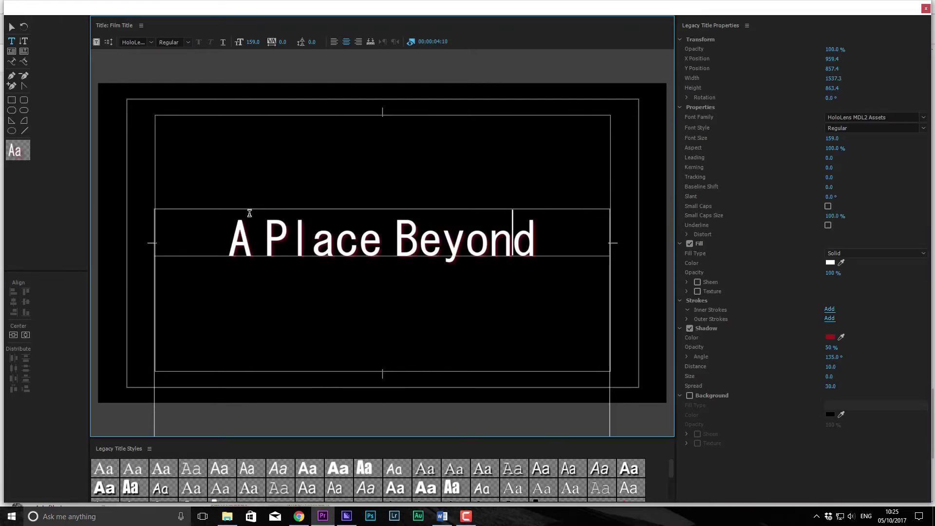
drag(574, 266, 204, 222)
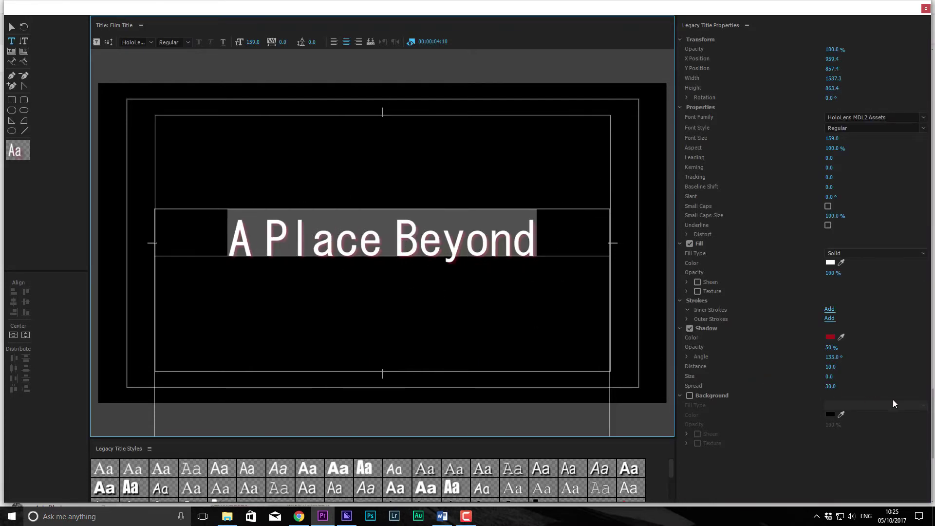
drag(828, 359, 833, 385)
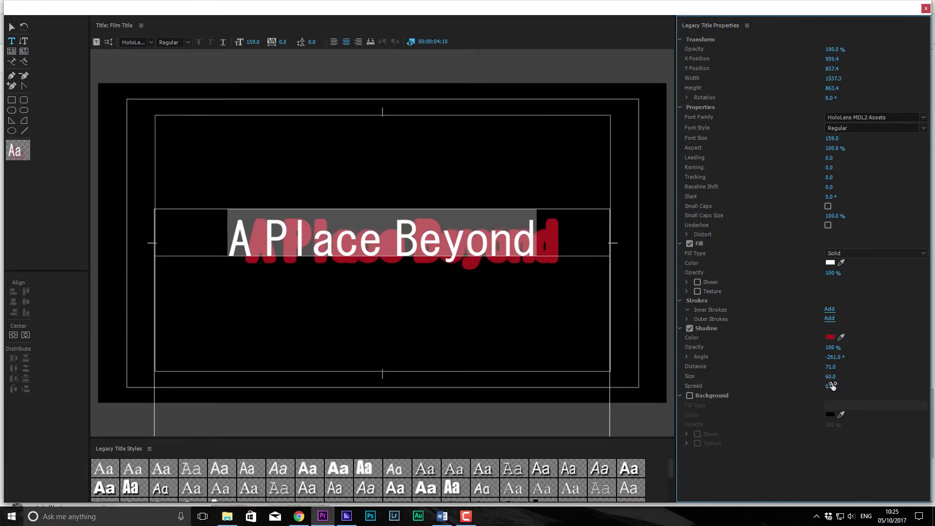
Turn off the title text's shadow and enable a solid background colored dark red, 601212.
click(689, 329)
click(690, 395)
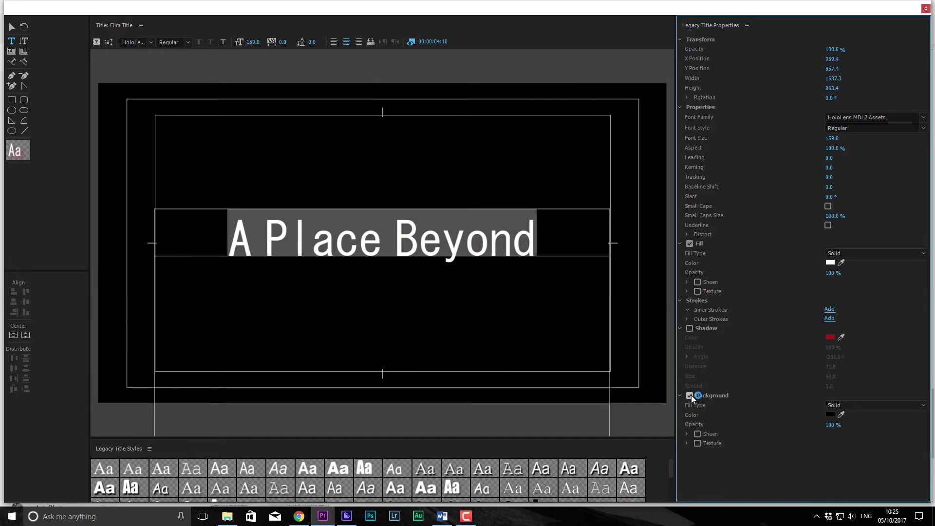
click(830, 414)
click(460, 257)
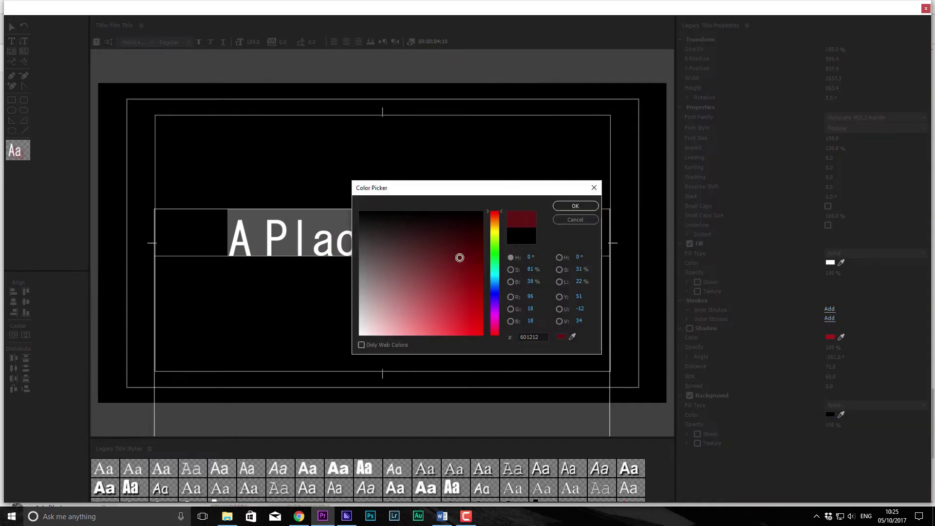
click(575, 206)
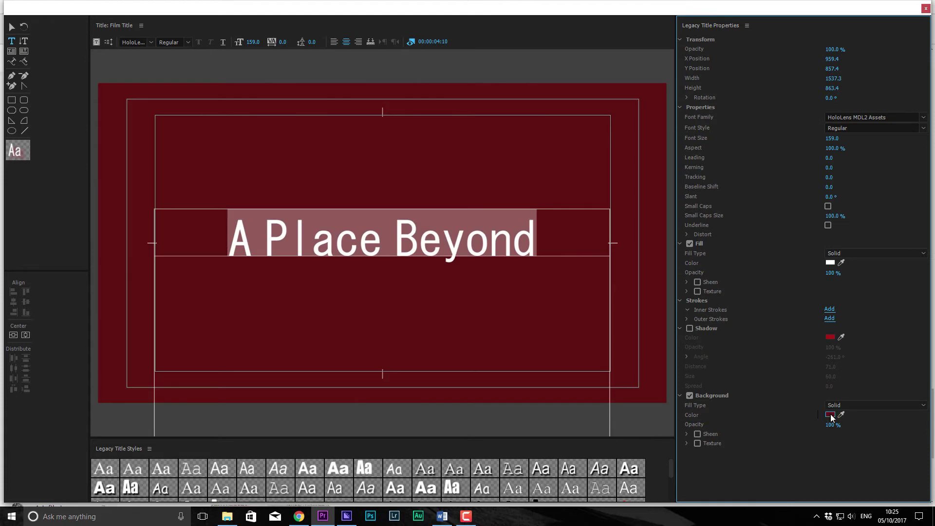
Set the title background color to black (000000) and close the title editor.
click(830, 414)
drag(429, 301, 304, 337)
drag(470, 229, 345, 185)
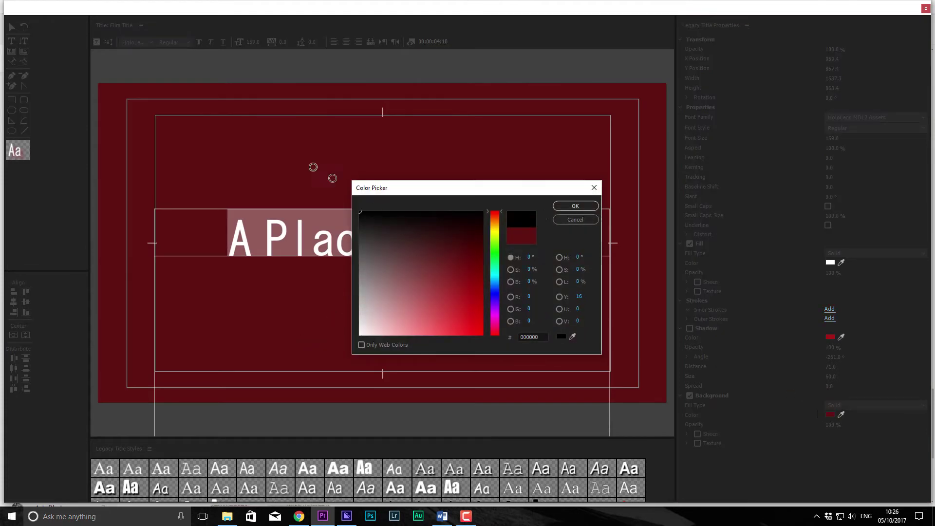
click(576, 207)
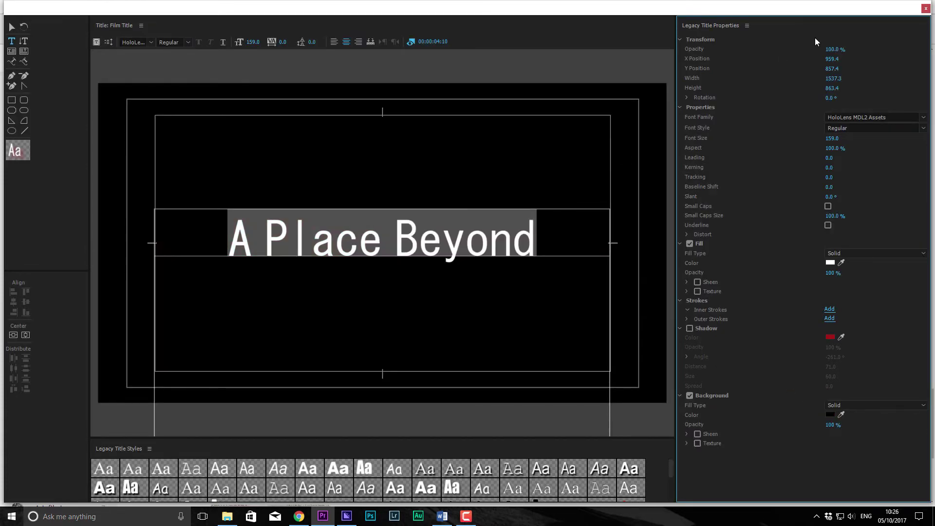
click(925, 9)
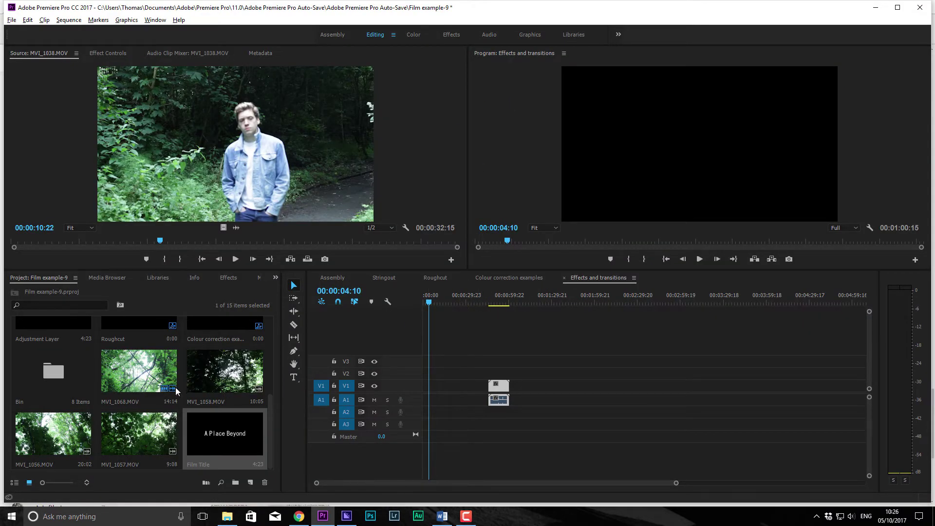
Place the Film Title clip on video track V1 at 00:00:04:10 and move the MVI_1068.MOV clip closer behind it.
drag(205, 422, 433, 389)
scroll(436, 378, up, 4)
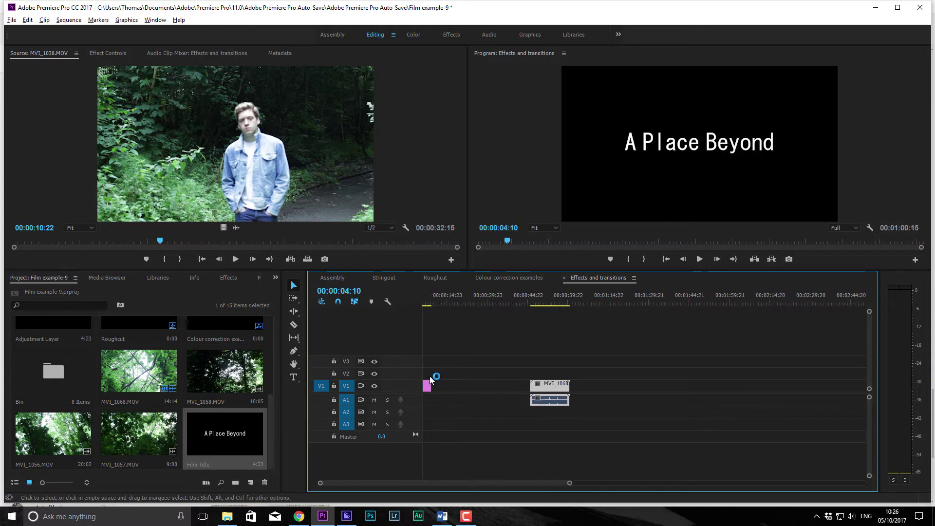
drag(678, 390, 487, 392)
drag(469, 297, 336, 307)
scroll(444, 360, up, 2)
scroll(439, 365, up, 2)
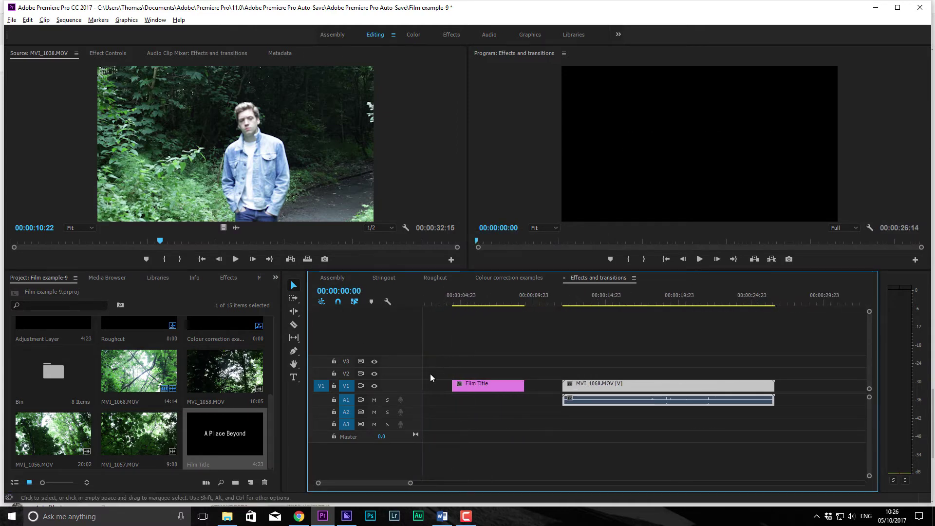
Enlarge video track V1 until clip thumbnails show, and try extending the end of the Film Title clip.
scroll(422, 385, up, 4)
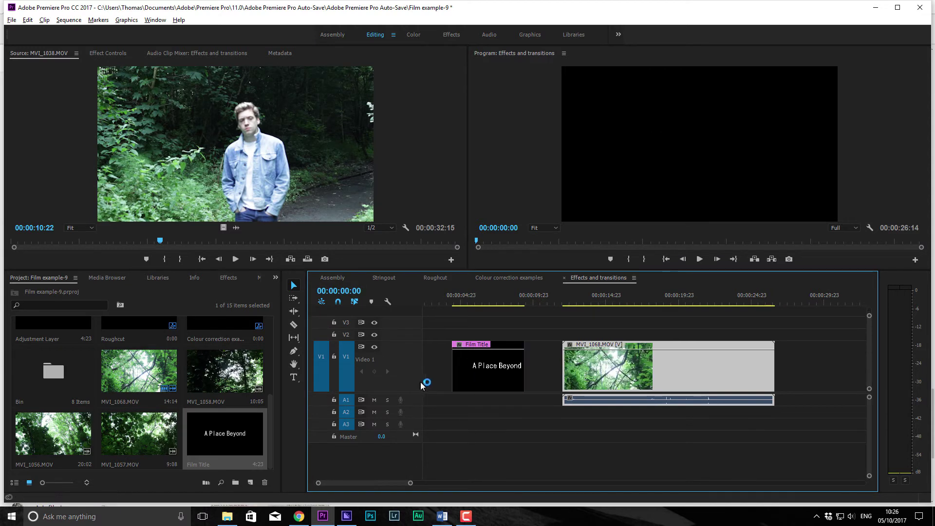
click(460, 353)
drag(463, 381, 463, 349)
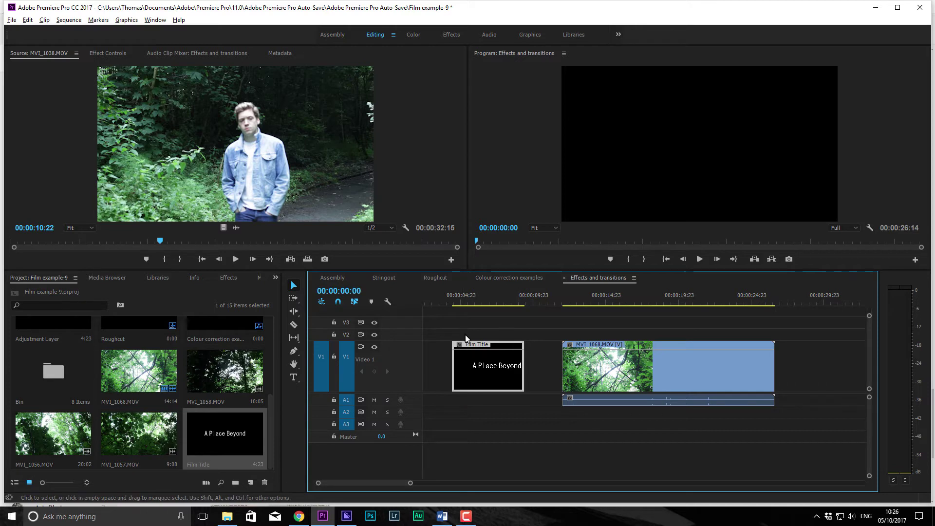
mouse_move(524, 379)
mouse_down()
mouse_move(541, 379)
mouse_move(524, 381)
mouse_up()
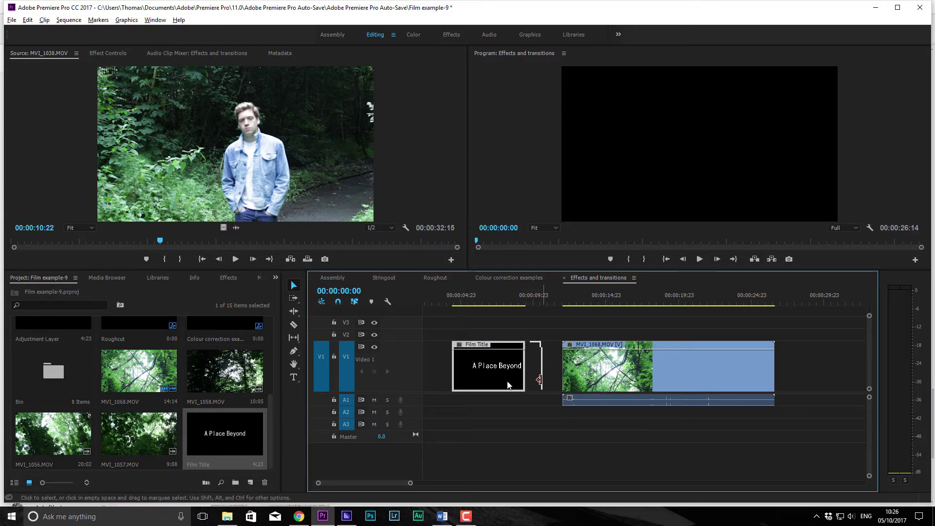
Move the playhead to 00:00:06:12 and choose Opacity as the property of the Film Title clip's keyframe line.
click(484, 301)
right_click(461, 345)
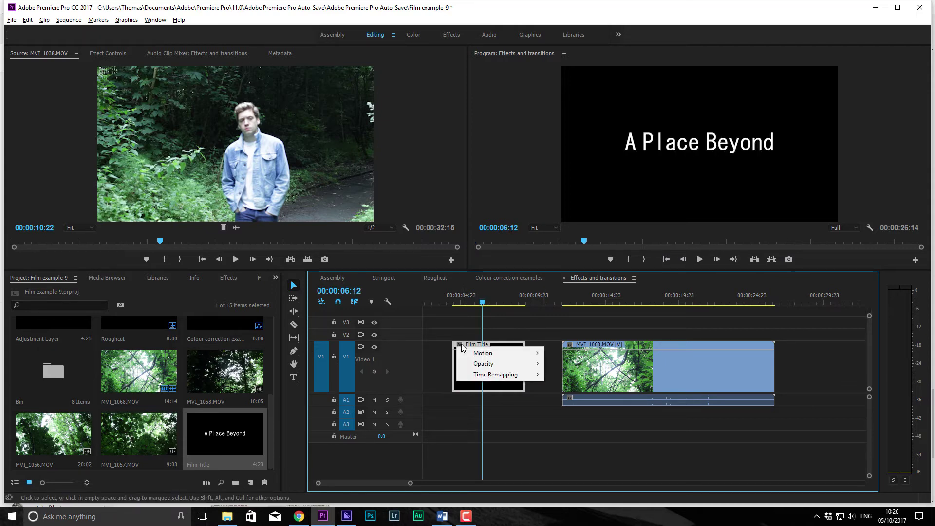
click(462, 345)
click(461, 346)
mouse_move(470, 367)
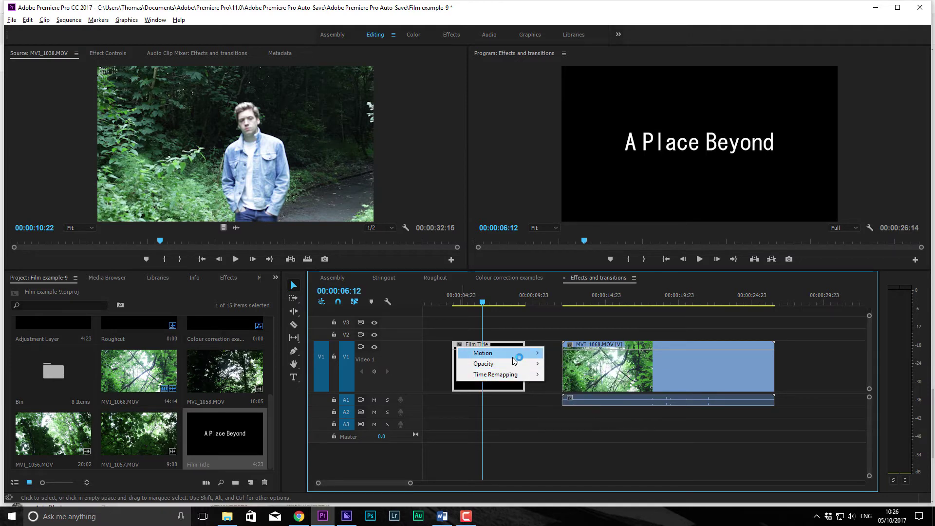
mouse_move(524, 367)
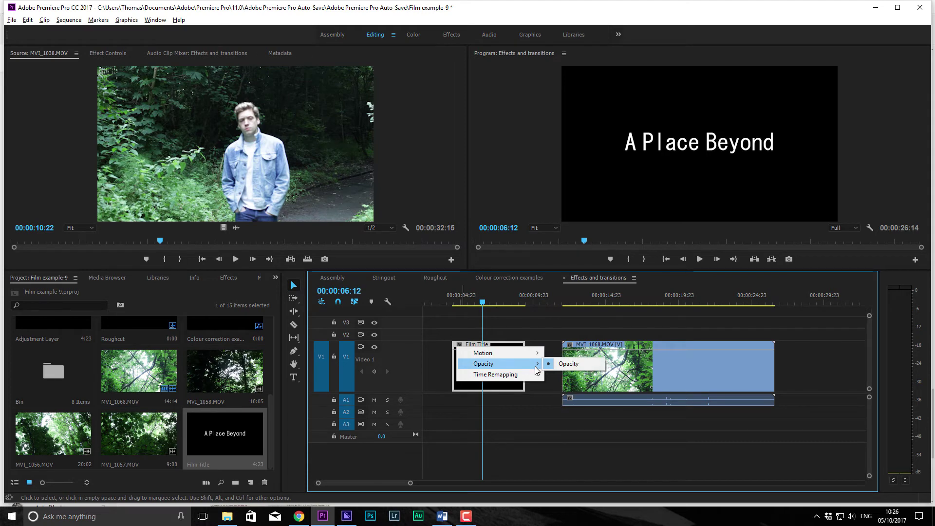
click(560, 363)
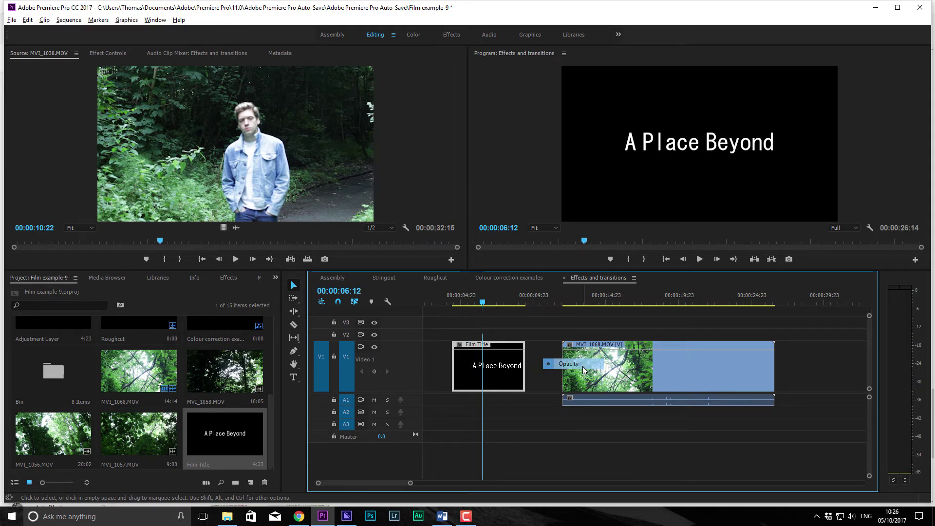
Try lowering the Film Title clip's whole opacity line to the minimum, and raise it back to 100.
right_click(477, 345)
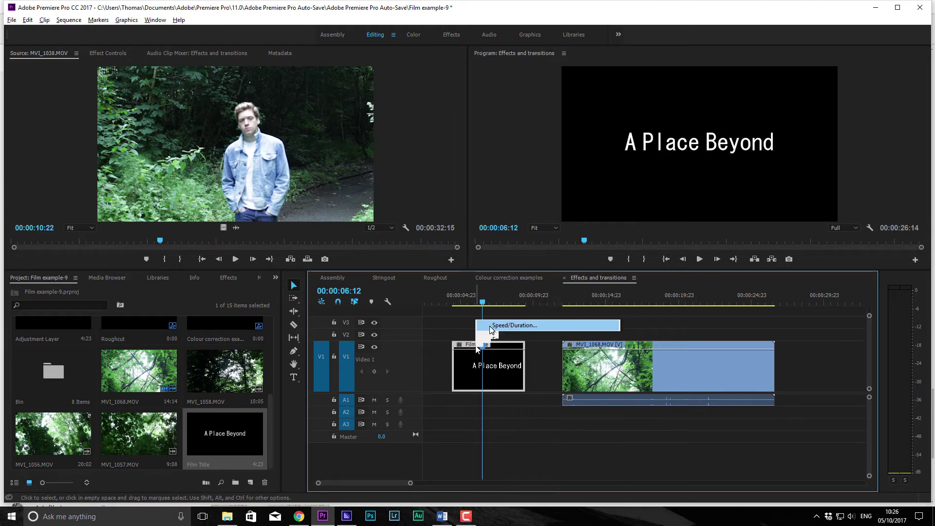
click(473, 342)
mouse_move(472, 349)
mouse_down()
mouse_move(472, 388)
mouse_move(473, 353)
mouse_up()
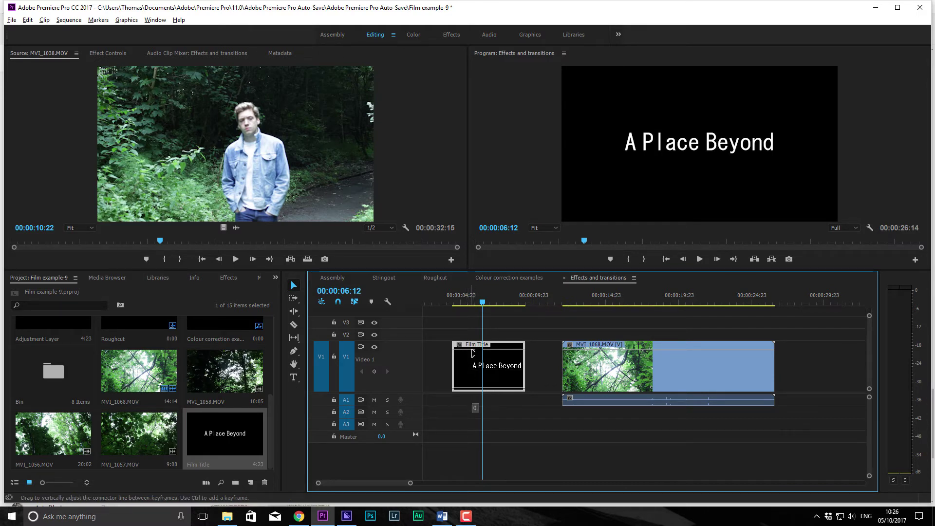
drag(472, 390, 476, 347)
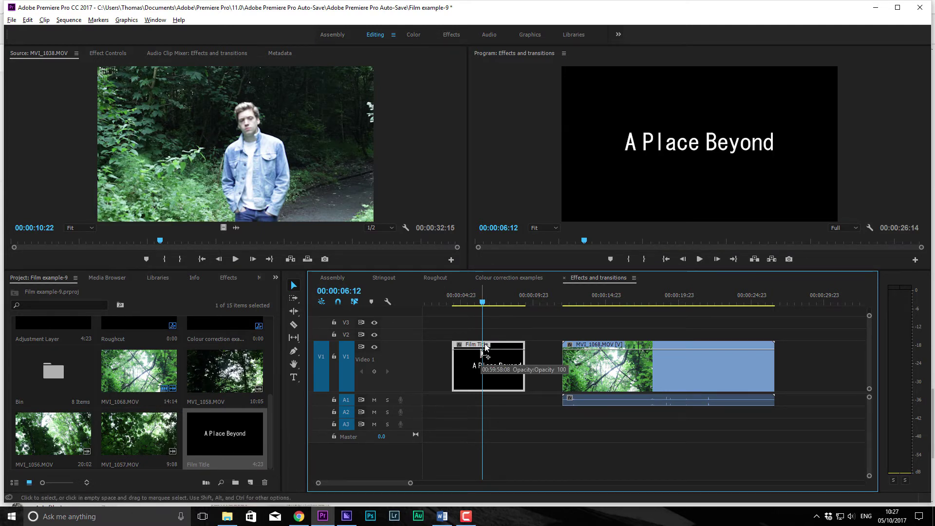
Add opacity keyframes at 00:00:06:12 and near the start of the Film Title clip, lowering the first one for a fade-in.
key(alt)
key(alt)
key(alt)
ctrl+click(482, 349)
ctrl+click(483, 353)
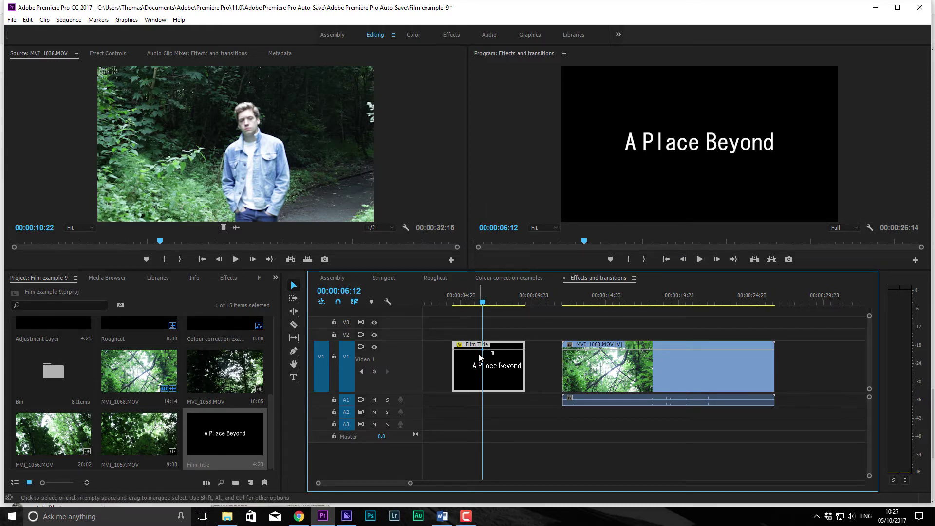
ctrl+click(461, 350)
drag(461, 349, 453, 388)
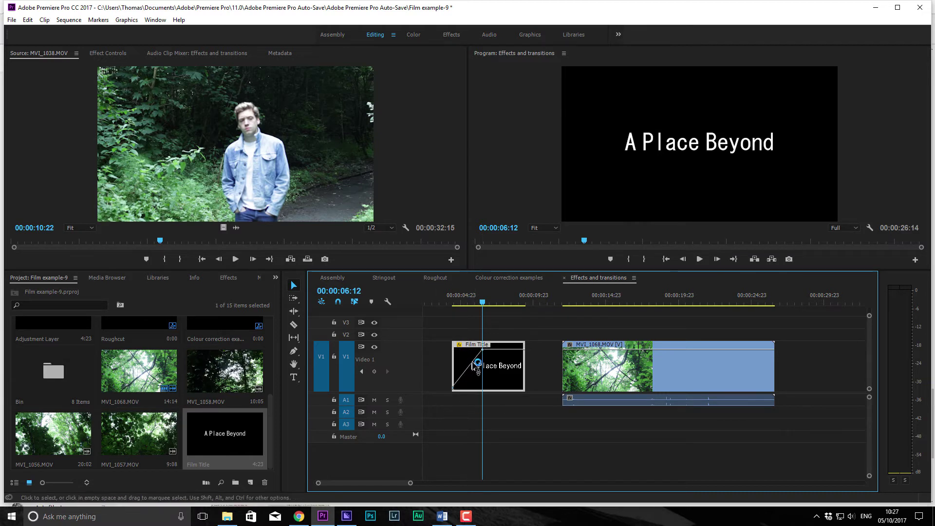
Play back the Film Title clip from 00:00:04:20 to check its fade-in.
drag(482, 306, 459, 305)
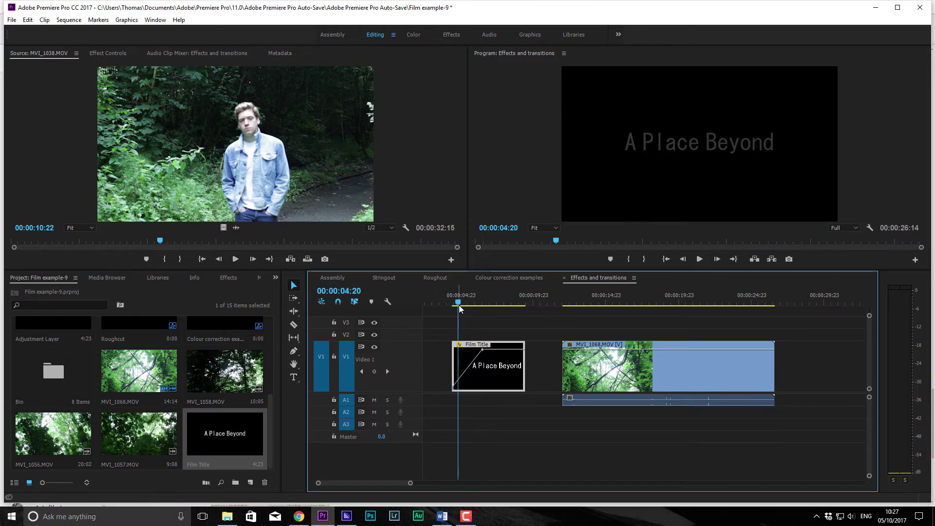
key(space)
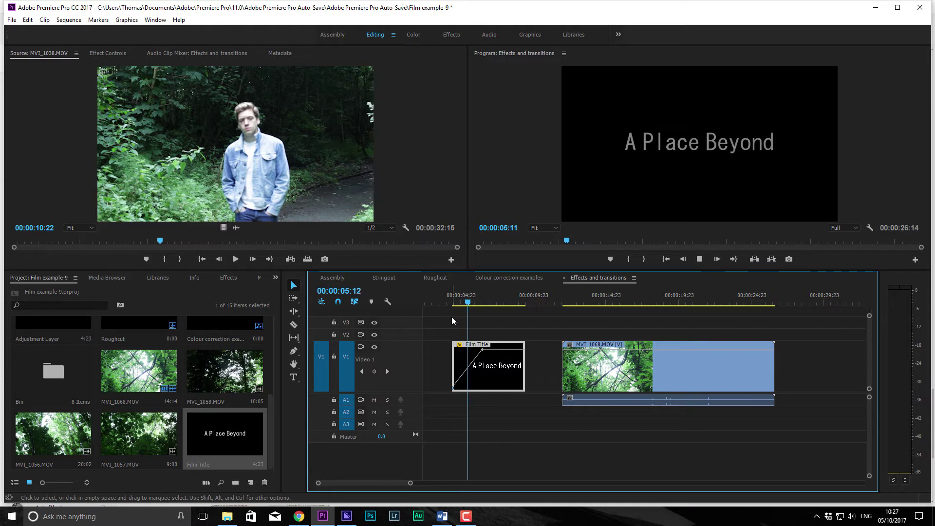
key(space)
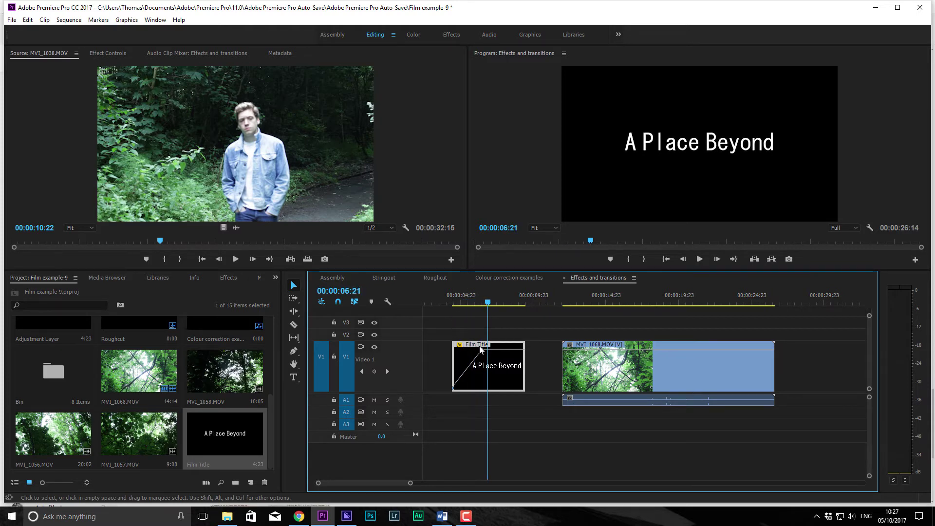
Try the Bezier, Auto Bezier and Continuous Bezier interpolations on the opacity keyframe at the end of the fade-in.
right_click(483, 350)
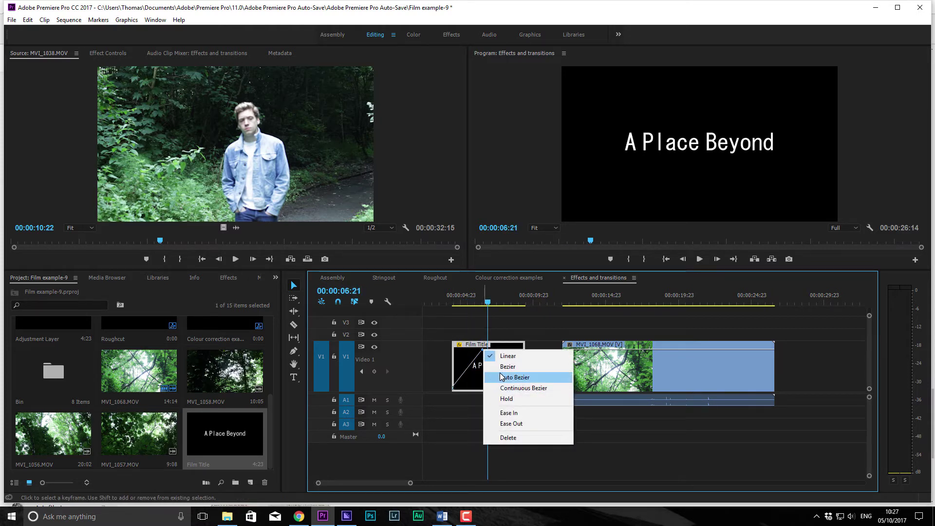
click(507, 366)
right_click(482, 349)
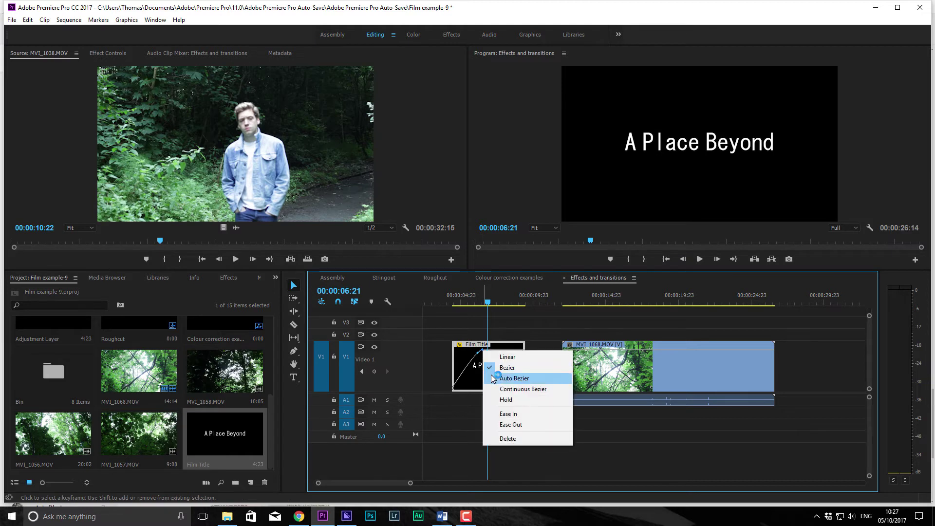
click(493, 379)
right_click(484, 350)
click(496, 389)
Apply Ease Out to the fade-in's second opacity keyframe and bend its curve downward for a slower start.
right_click(480, 351)
click(507, 425)
drag(469, 364, 461, 379)
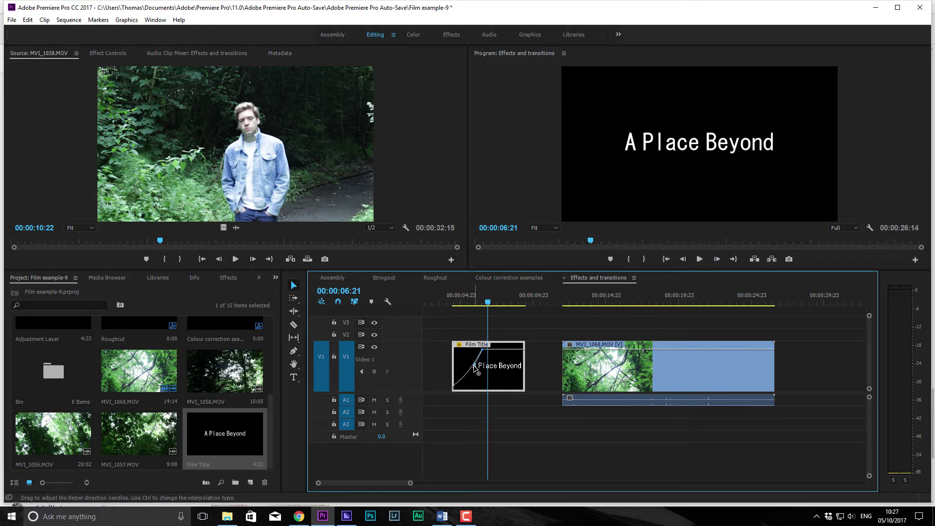
Play back the Film Title clip from just before its start to check the curved fade-in.
click(449, 306)
key(space)
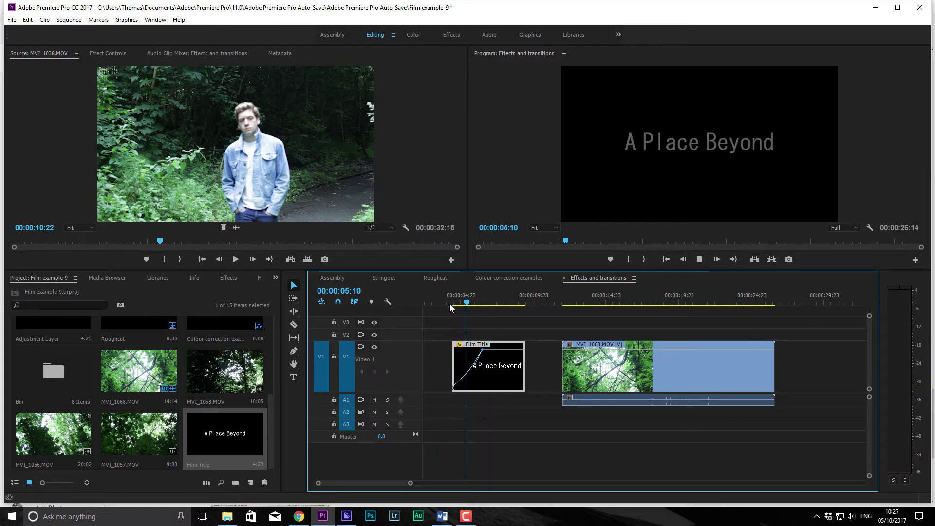
key(space)
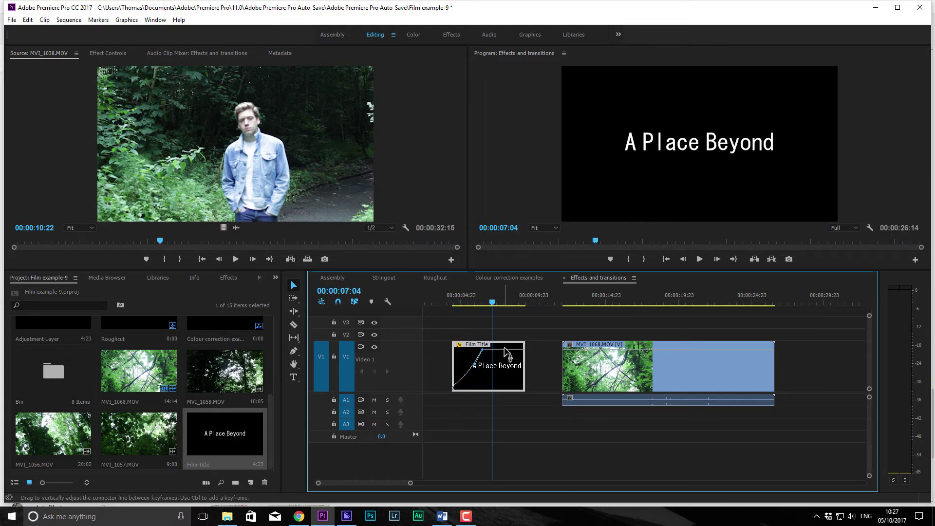
Trim the end of the Film Title clip to about 00:00:08 and add two opacity keyframes that fade it out.
drag(524, 363, 504, 364)
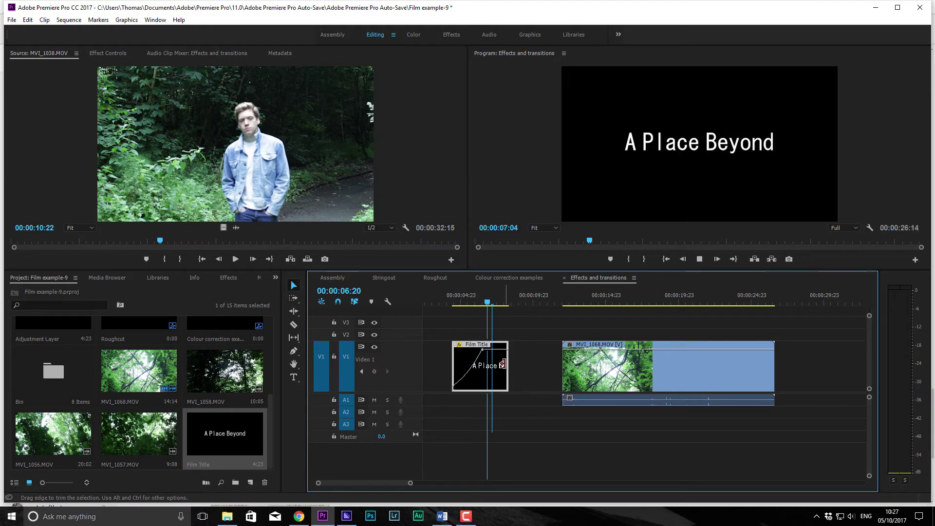
ctrl+click(495, 350)
ctrl+click(501, 350)
drag(505, 351, 507, 389)
Play back the Film Title clip from 00:00:05:08 to check the fade-out at its end.
click(467, 302)
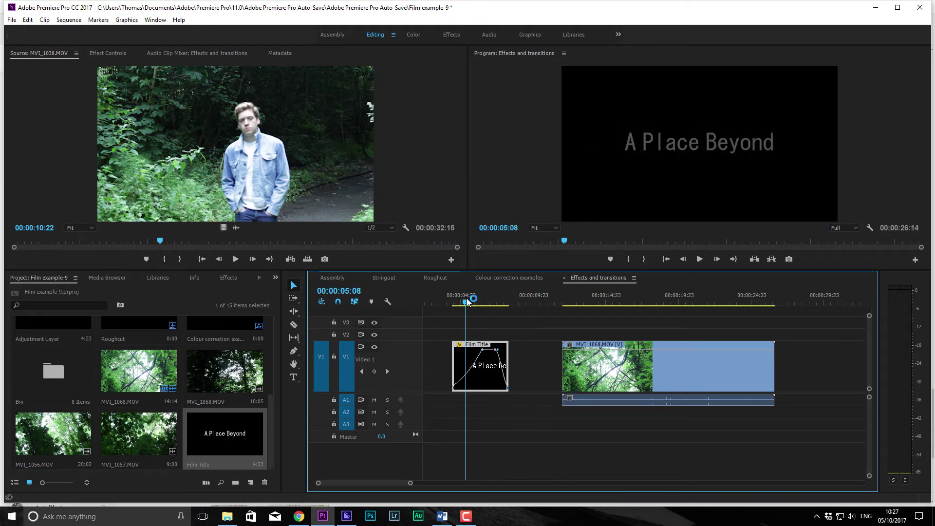
key(space)
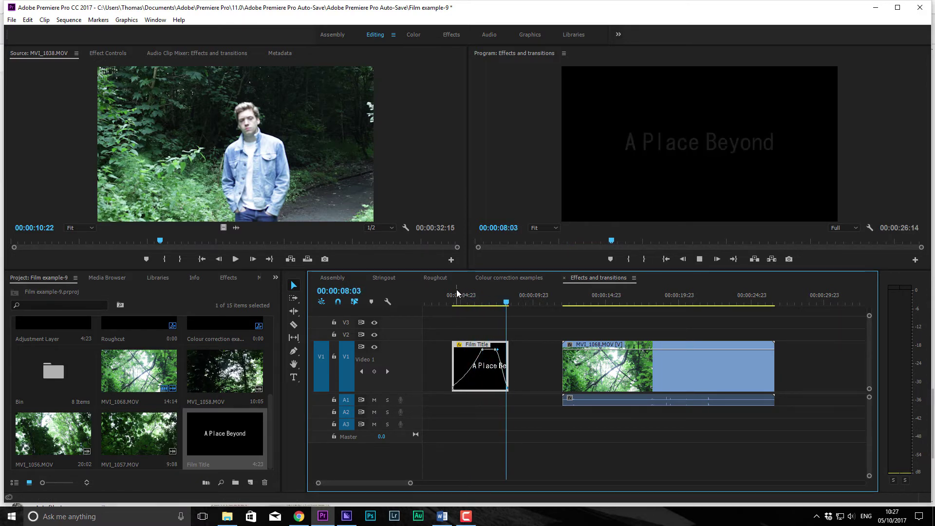
key(space)
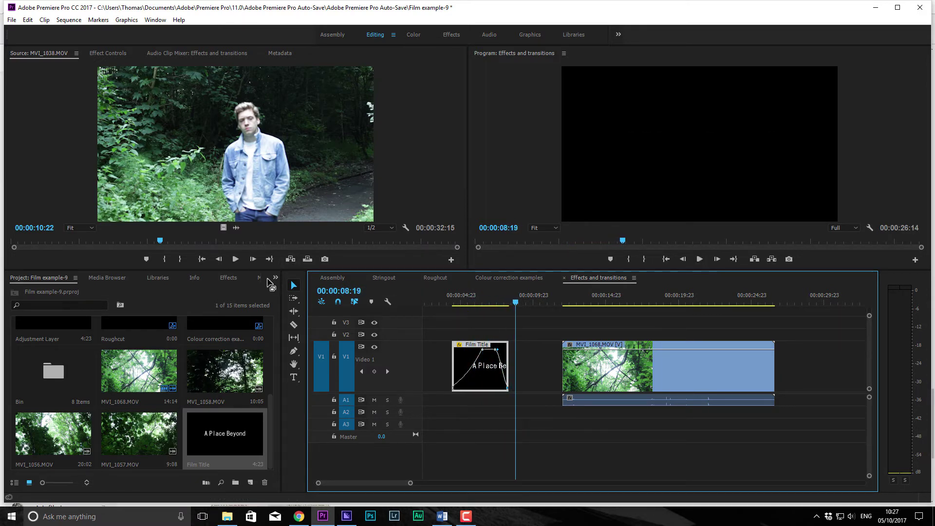
Show the effects library and open the Film Title clip's effect controls with the playhead at 00:00:06:12.
click(227, 280)
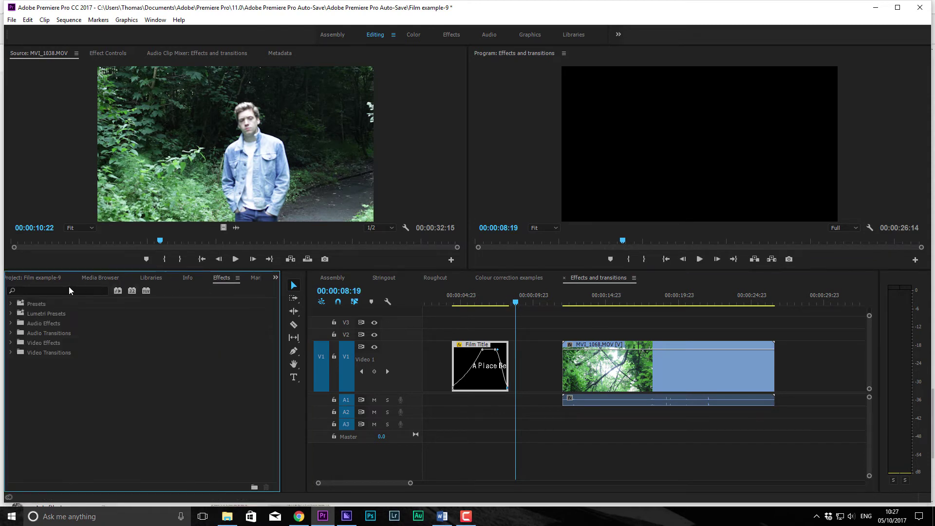
click(483, 302)
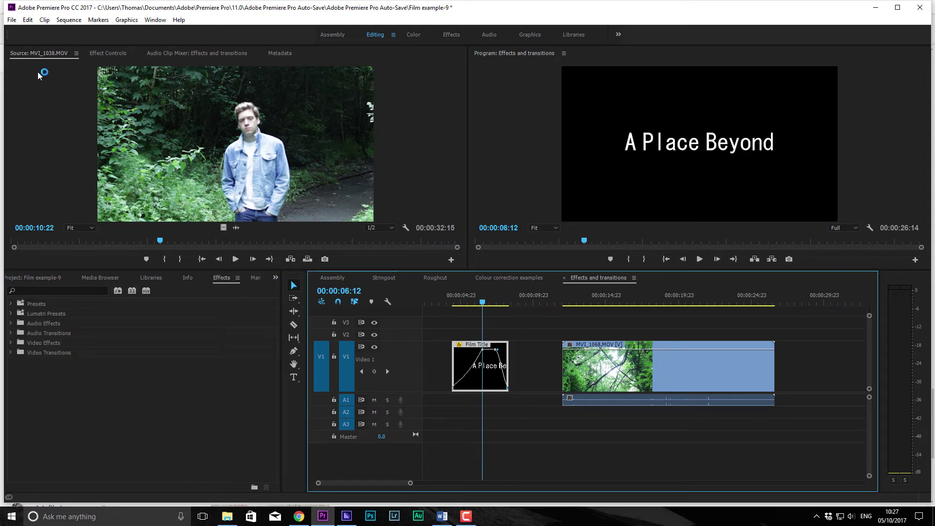
click(107, 54)
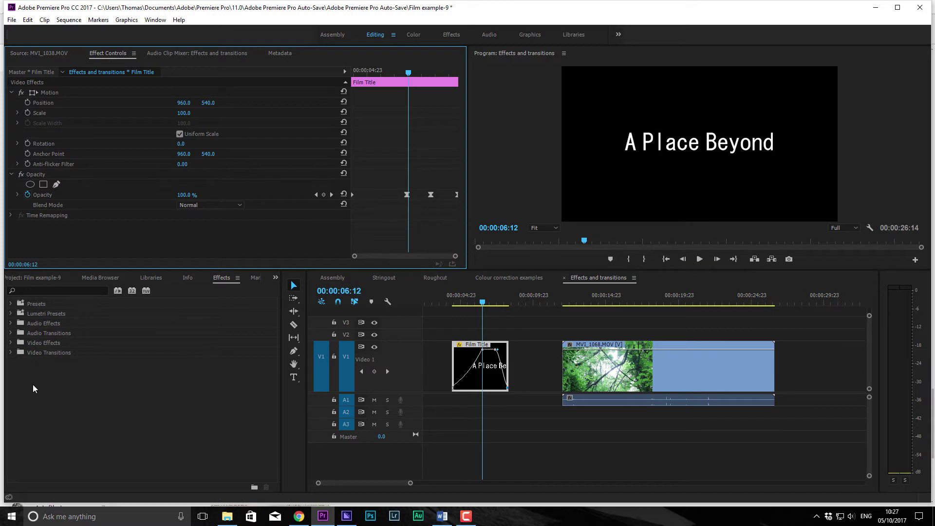
Find the Dip to Black transition in the effects library and apply it to the start of the MVI_1068.MOV clip.
click(33, 291)
click(34, 291)
text(dip)
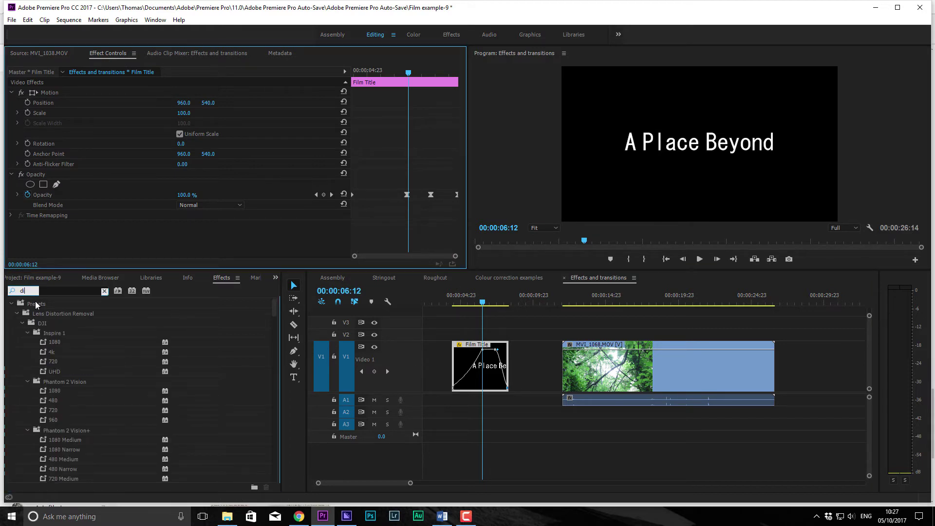
click(44, 372)
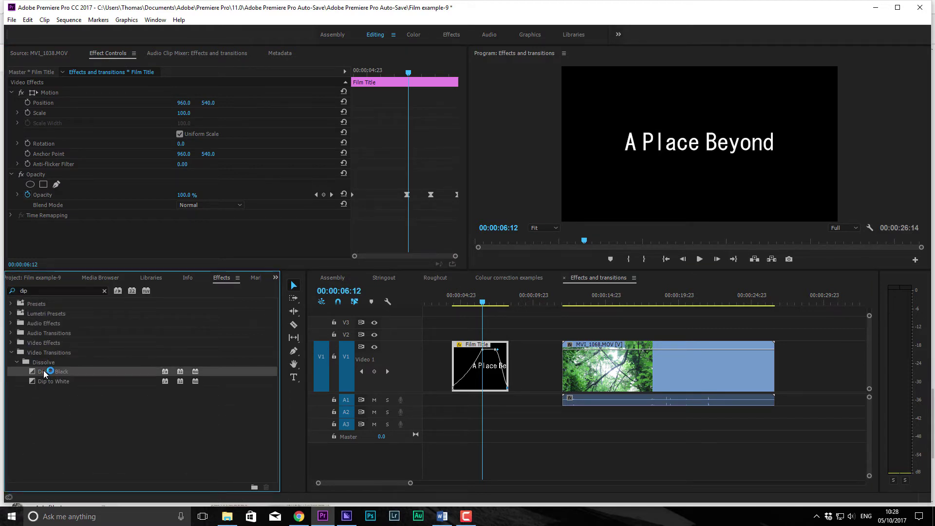
drag(44, 374, 513, 359)
drag(586, 369, 566, 368)
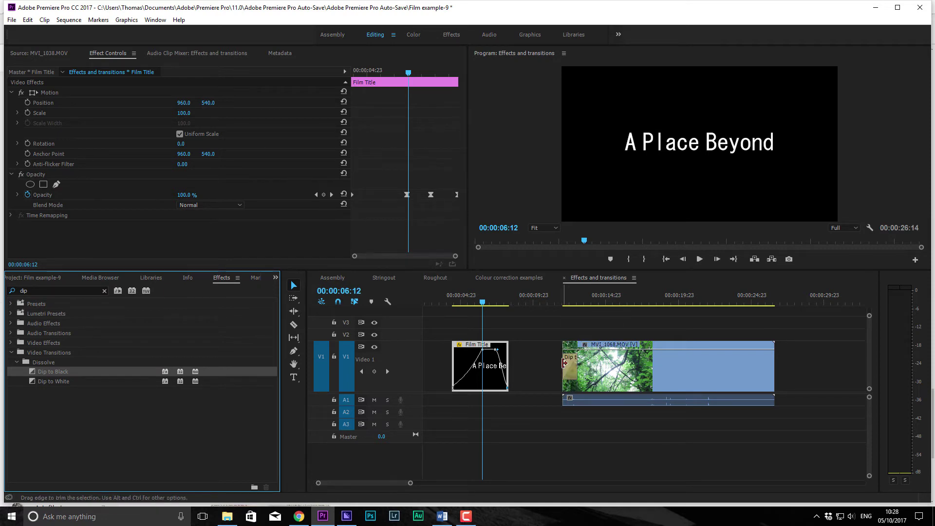
Play back the Dip to Black transition at the start of MVI_1068.MOV, and return the playhead to the Film Title clip at 00:00:05:02.
click(561, 300)
key(space)
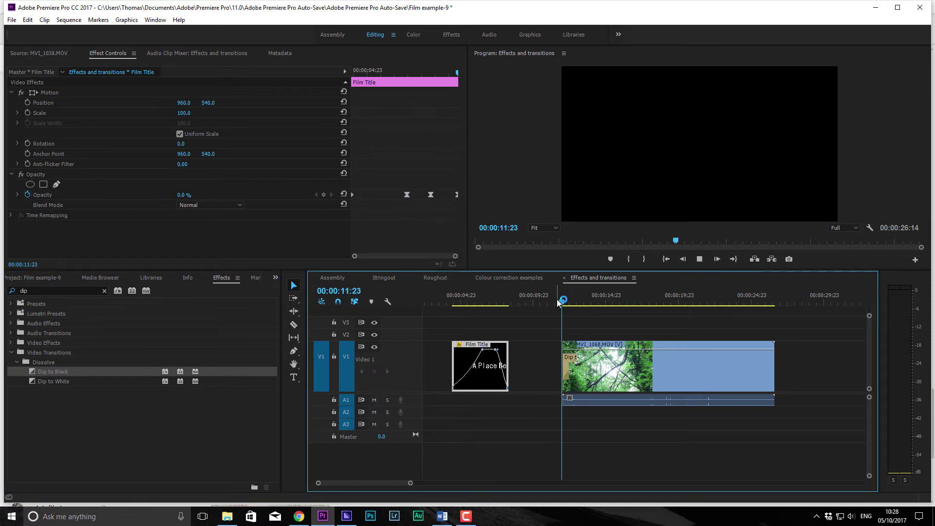
key(space)
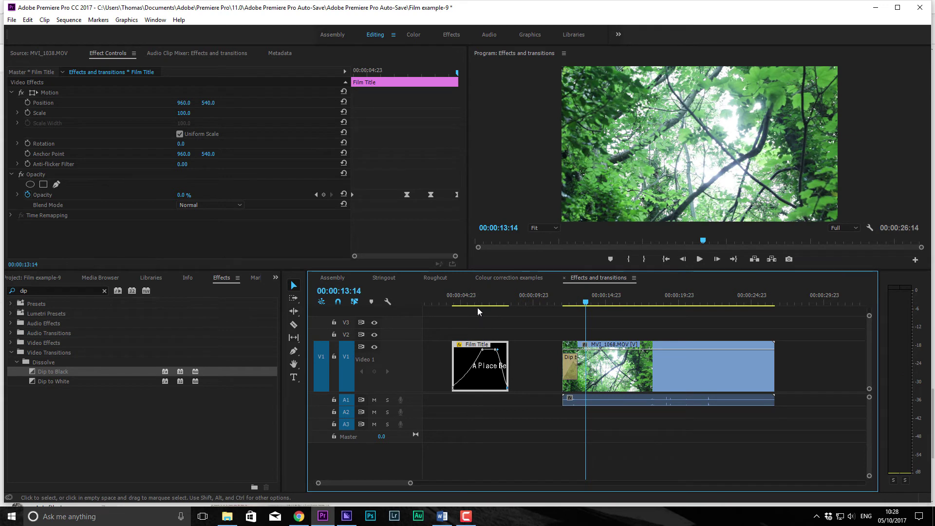
drag(475, 302, 463, 301)
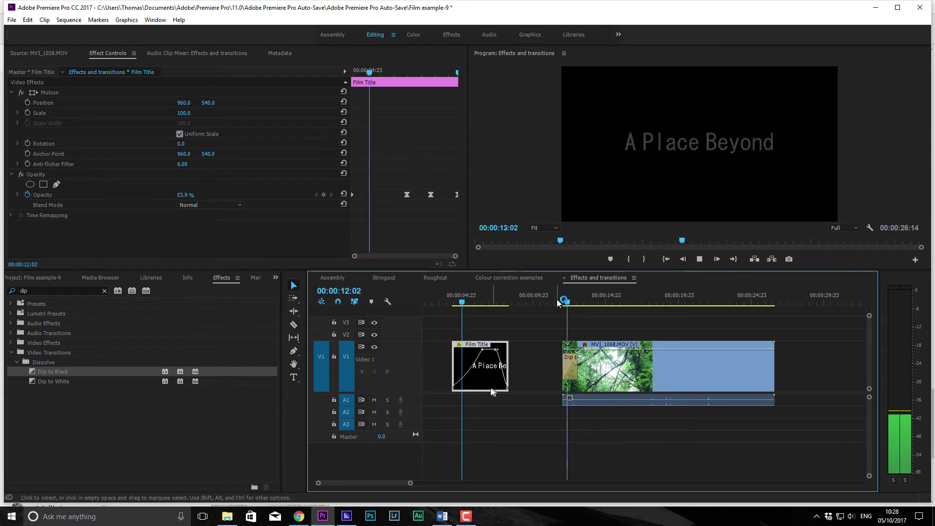
key(space)
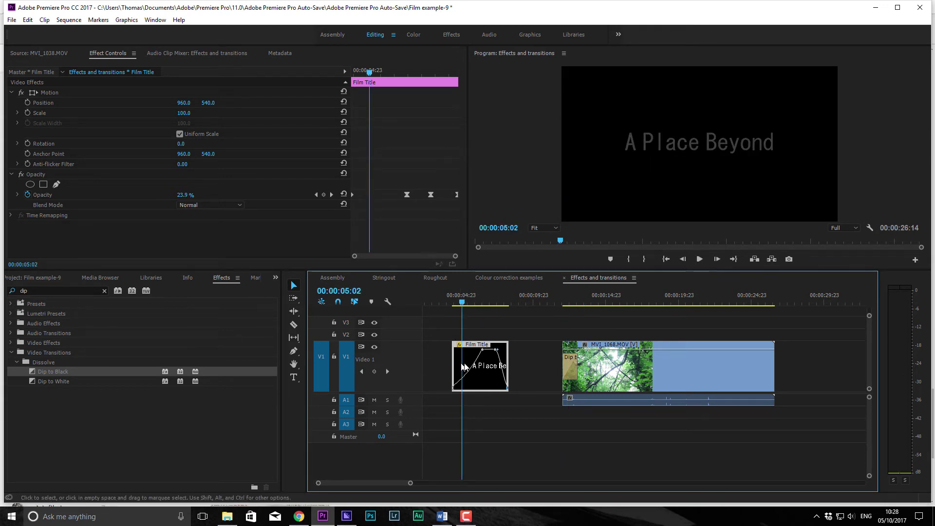
Lengthen the Dip to Black transition on MVI_1068.MOV to 00:00:02:04 and delete it.
drag(576, 374, 593, 374)
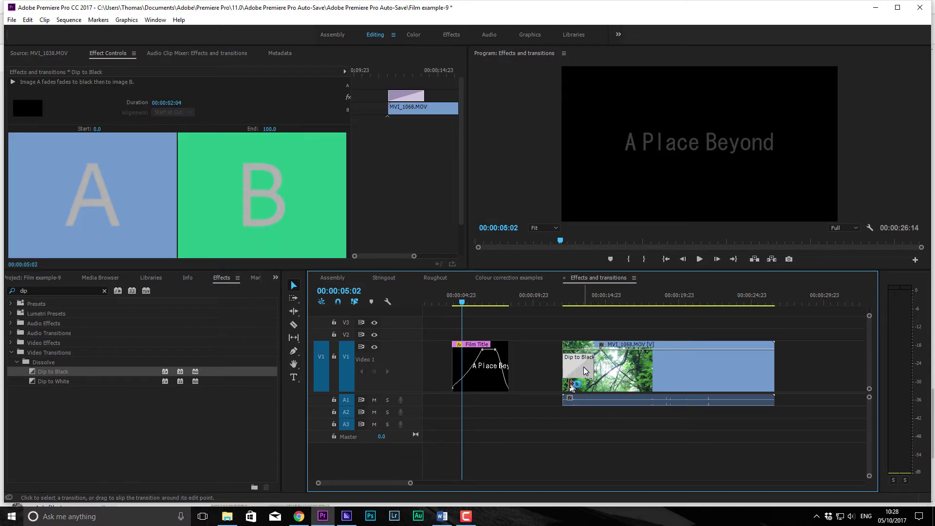
key(Delete)
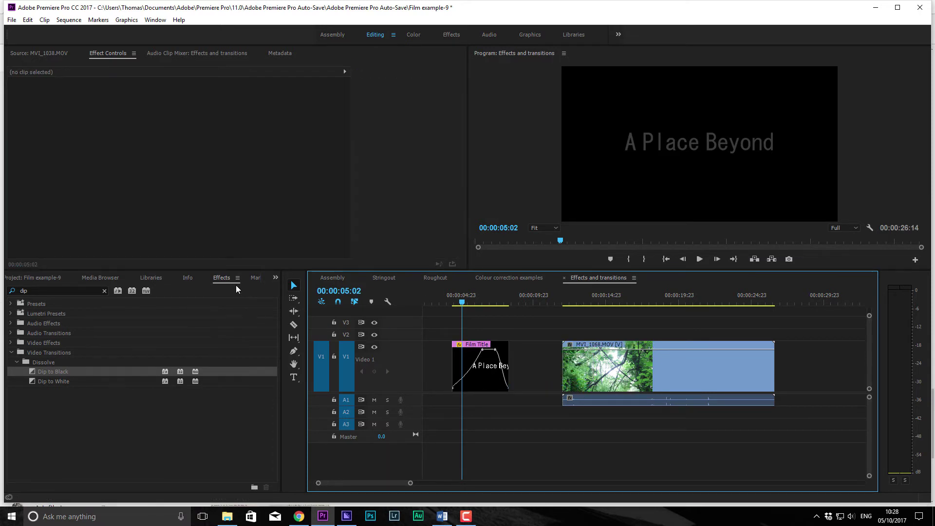
Move the MVI_1068.MOV clip earlier to close the gap after the Film Title clip.
click(275, 278)
drag(644, 384, 590, 383)
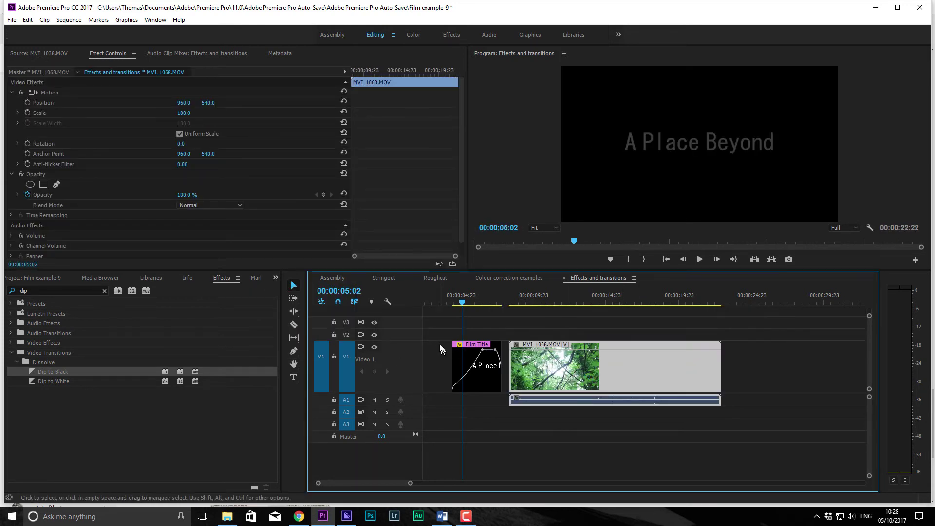
click(275, 278)
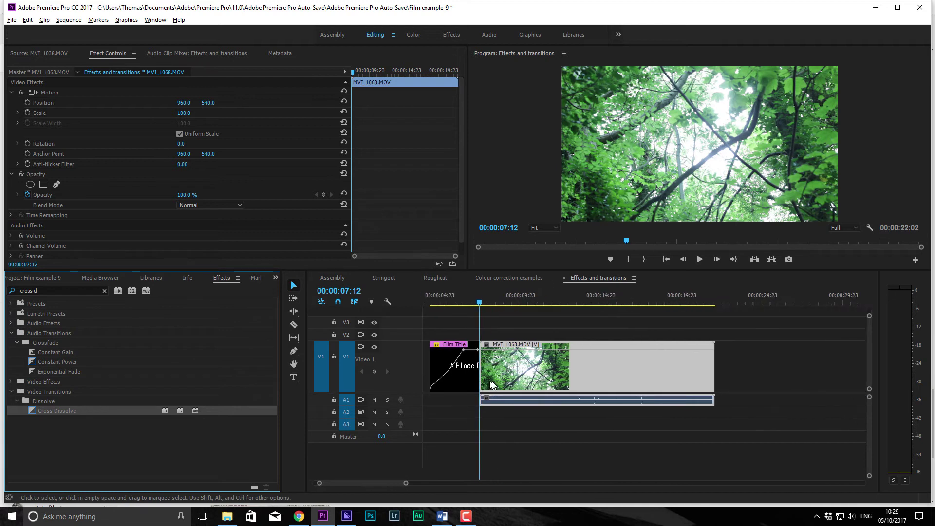
Add MVI_1058.MOV from the project's media directly after MVI_1068.MOV on the V1 track.
scroll(493, 386, down, 2)
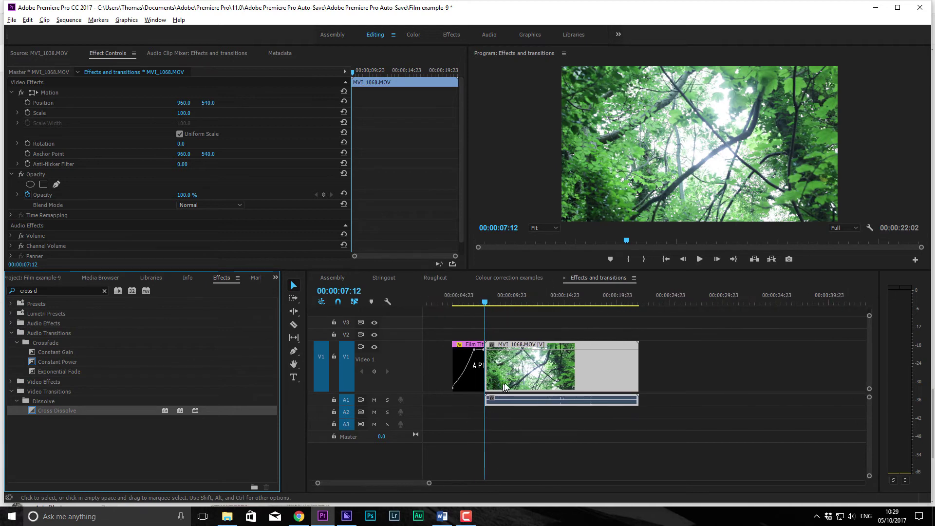
click(40, 294)
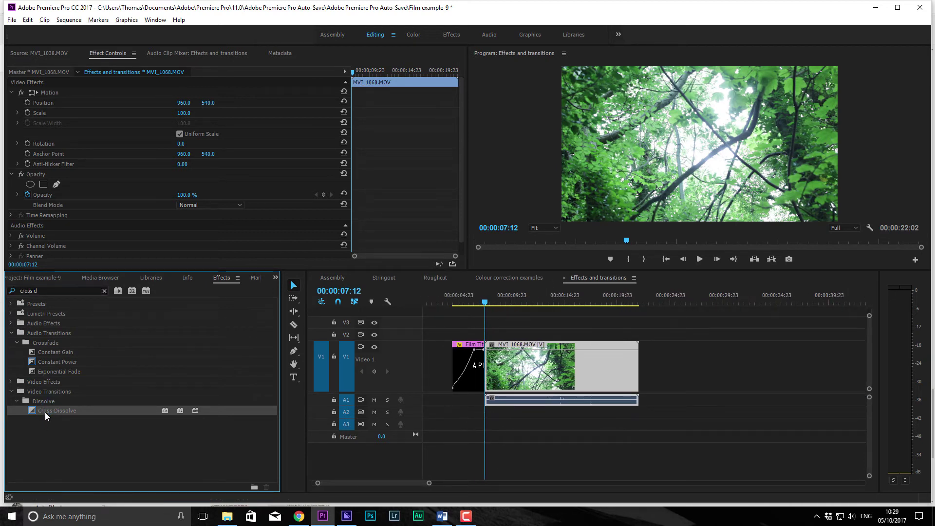
click(43, 279)
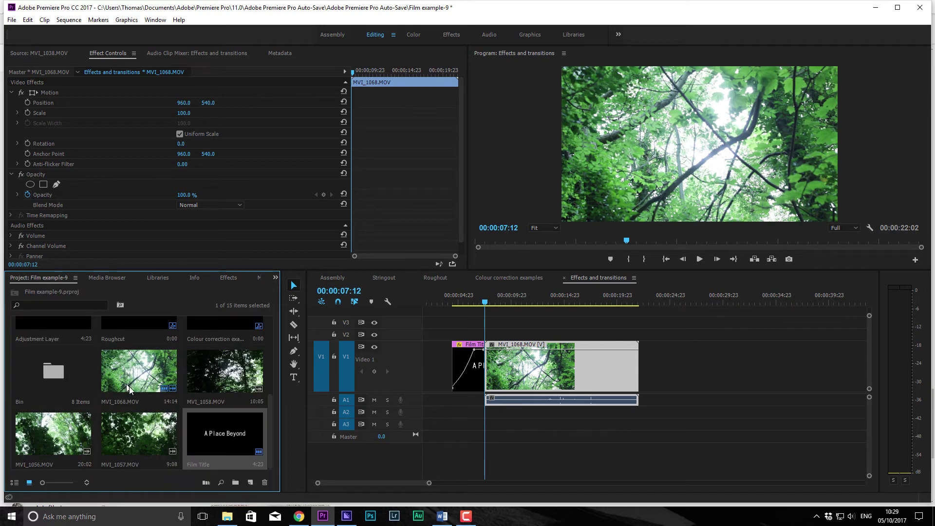
drag(211, 375, 643, 365)
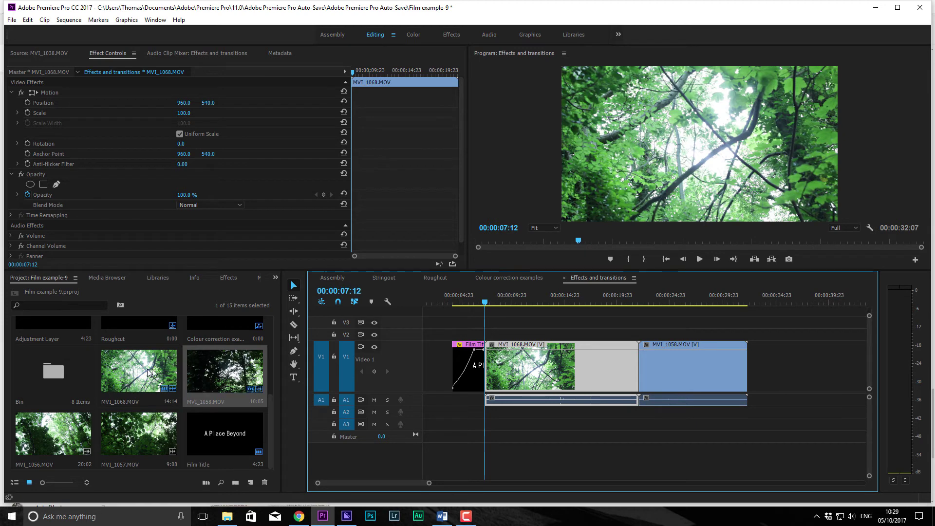
Apply a Cross Dissolve transition to the cut between MVI_1068.MOV and MVI_1058.MOV, accepting repeated frames.
click(226, 277)
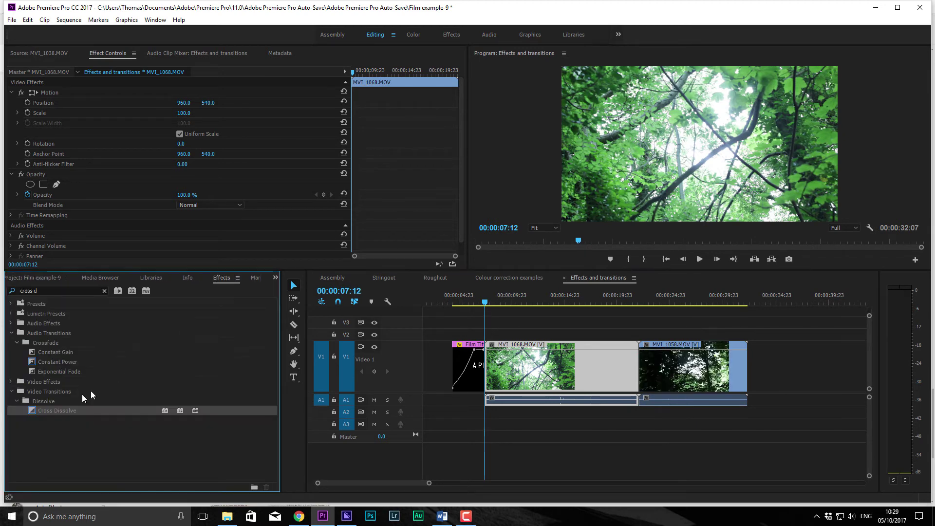
drag(66, 413, 647, 373)
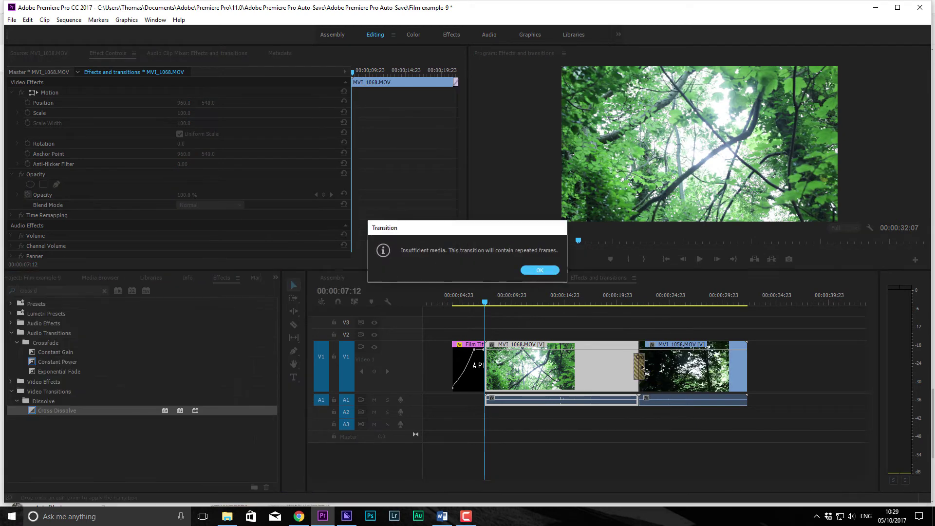
click(536, 270)
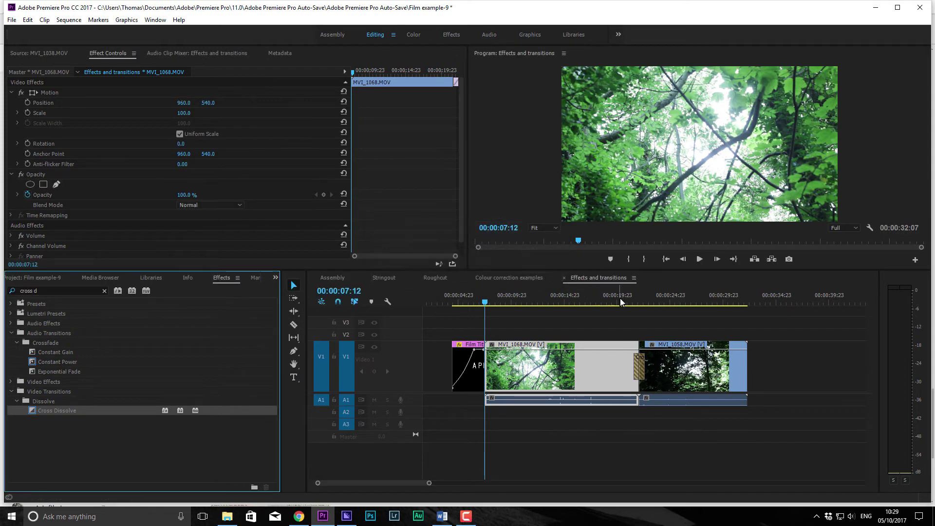
Scrub through the Cross Dissolve between MVI_1068.MOV and MVI_1058.MOV to examine the blend.
scroll(692, 371, up, 6)
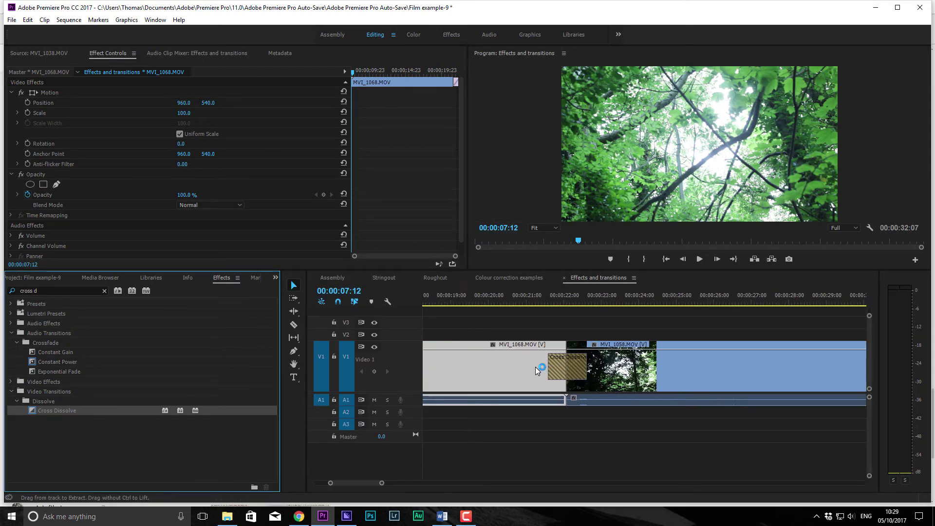
scroll(540, 368, up, 2)
drag(556, 305, 678, 371)
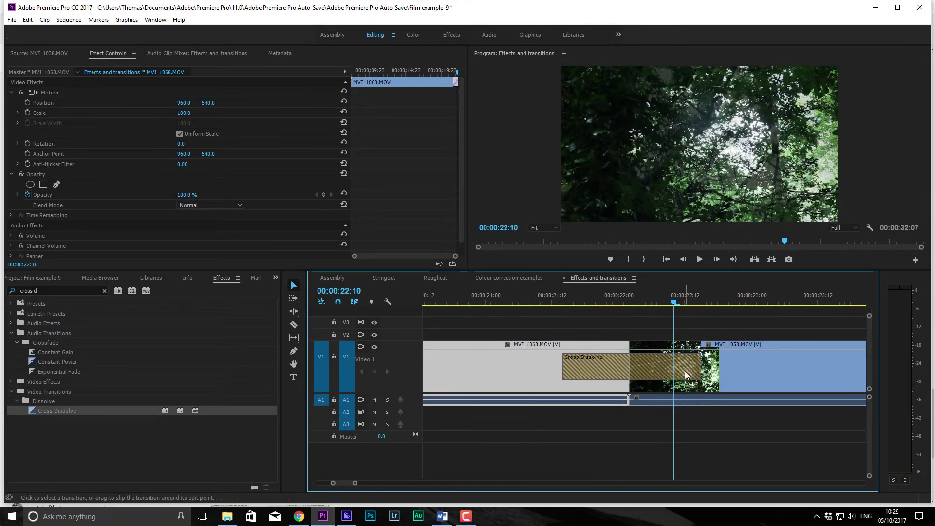
drag(564, 299, 646, 321)
Shorten the Cross Dissolve to a duration of 00:00:00:16, centred on the cut, by trimming its ends.
click(589, 362)
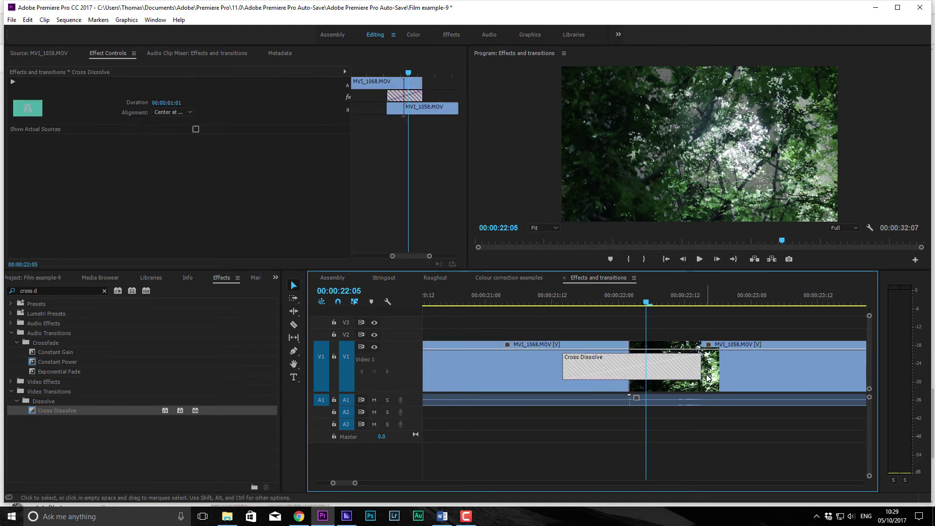
click(708, 378)
click(700, 368)
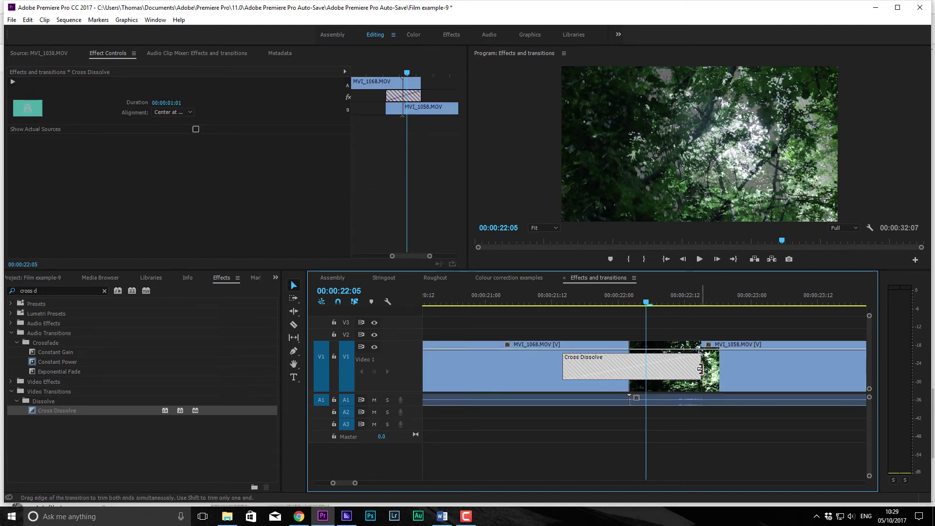
mouse_move(700, 369)
mouse_down()
mouse_move(725, 378)
mouse_move(696, 345)
mouse_move(702, 361)
mouse_up()
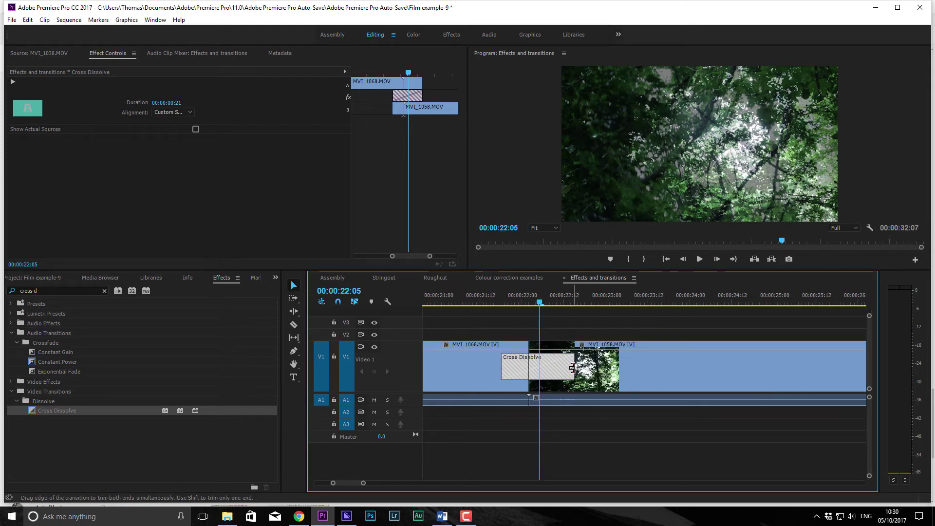
drag(572, 367, 557, 367)
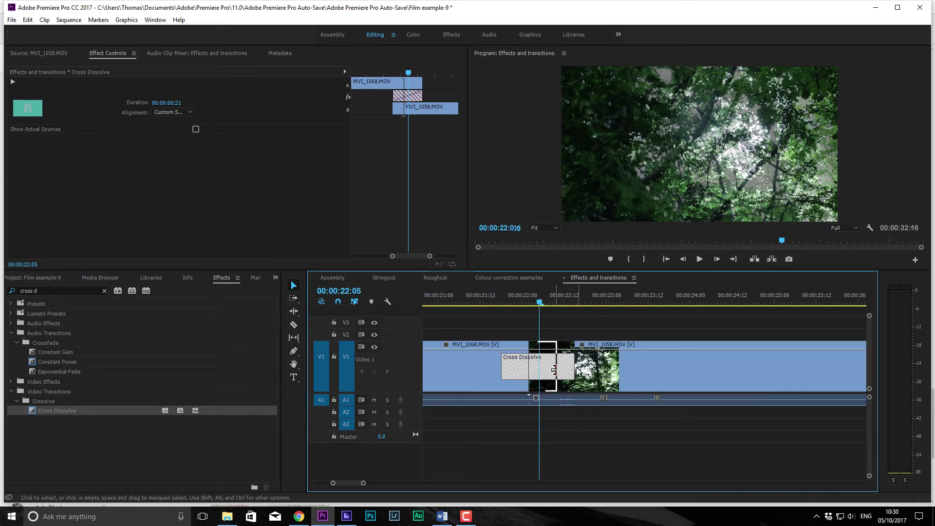
Play back the shortened Cross Dissolve from 00:00:21:18 to check the transition.
click(495, 297)
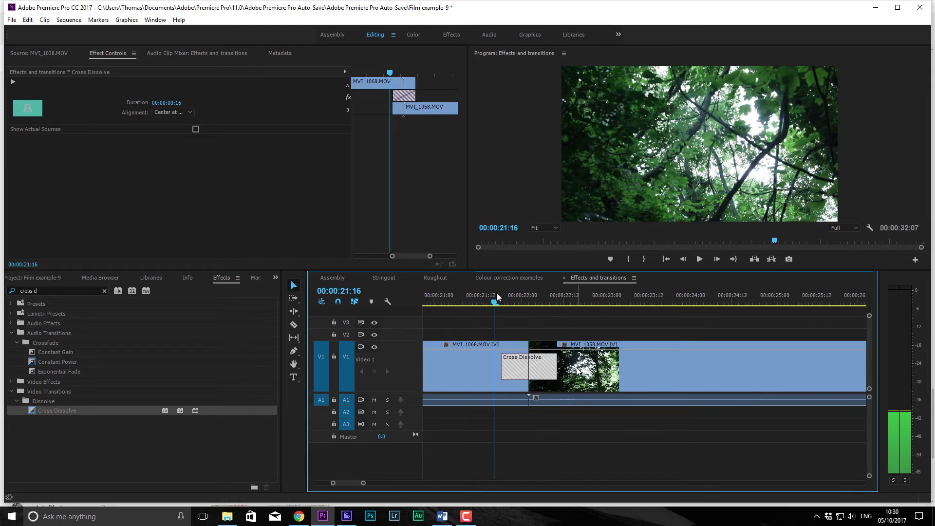
drag(498, 293, 503, 314)
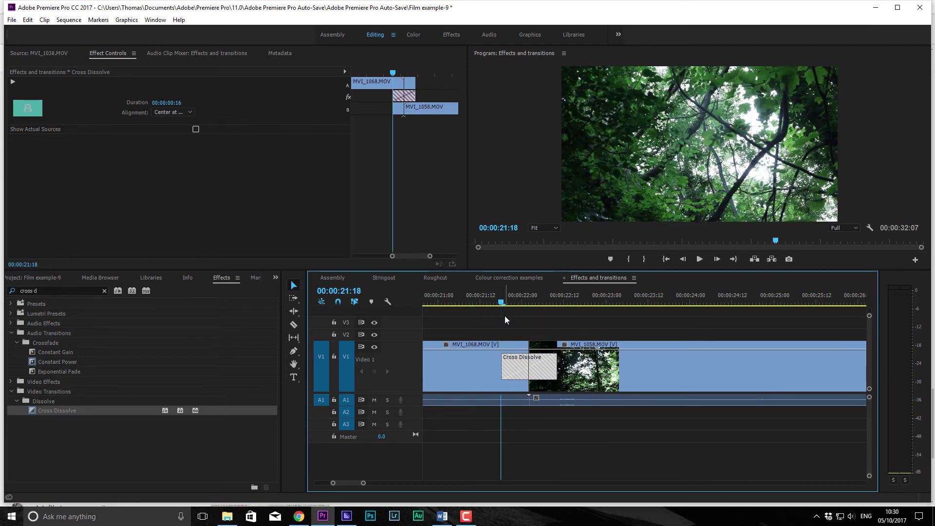
key(space)
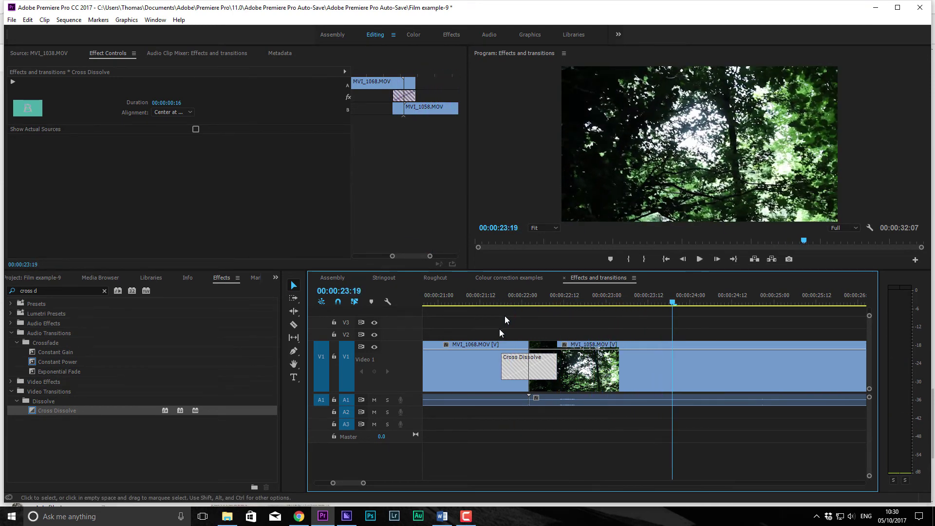
Open the Cross Dissolve's transition duration setting and close it again.
right_click(506, 358)
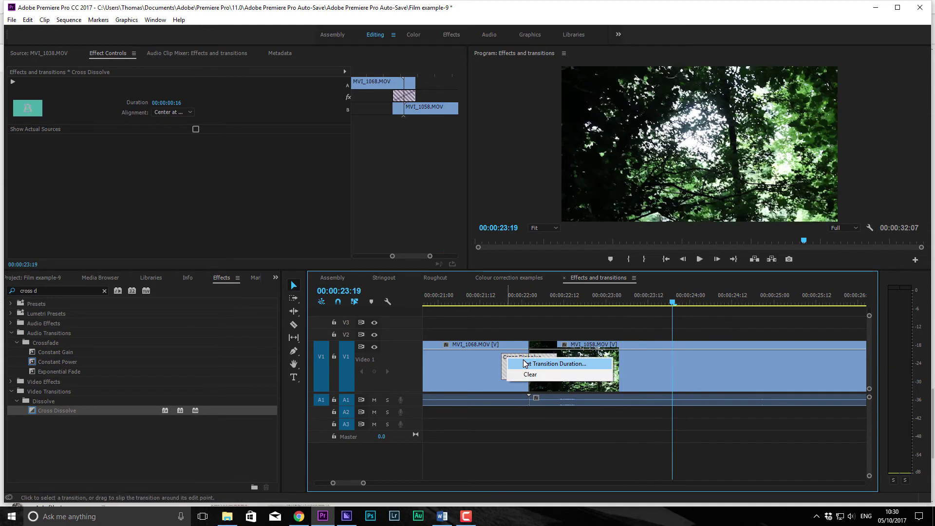
click(531, 362)
click(507, 266)
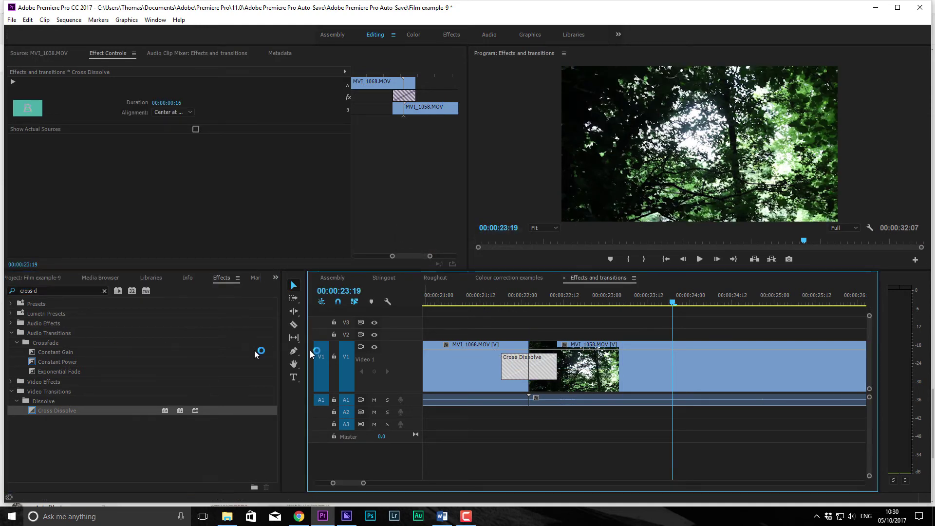
Clear the effects search, replace the Cross Dissolve with the Page Peel video transition, and play it back from 00:00:21:12.
click(103, 291)
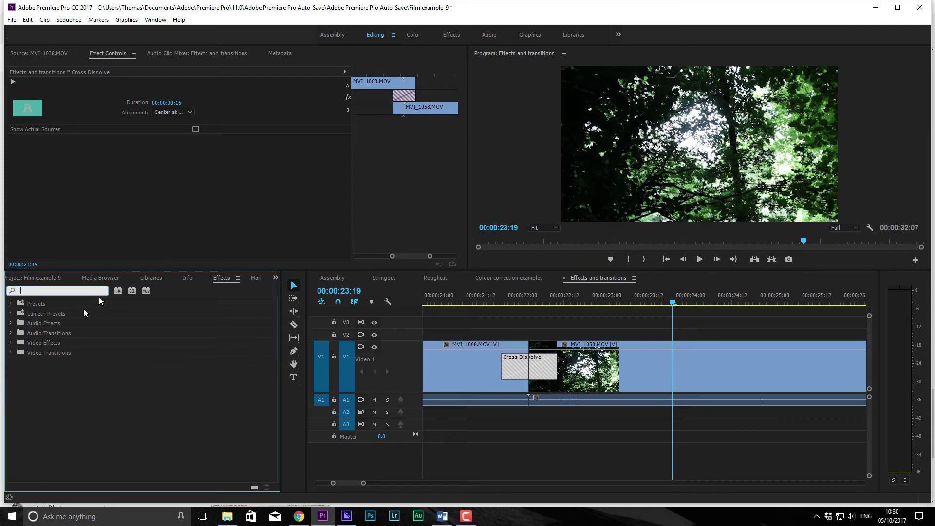
click(11, 352)
click(29, 393)
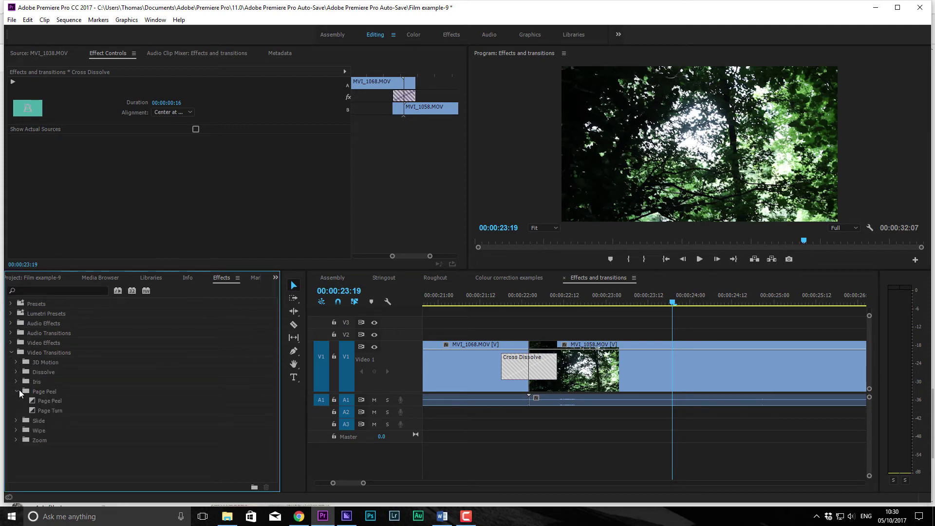
drag(43, 401, 517, 369)
click(483, 305)
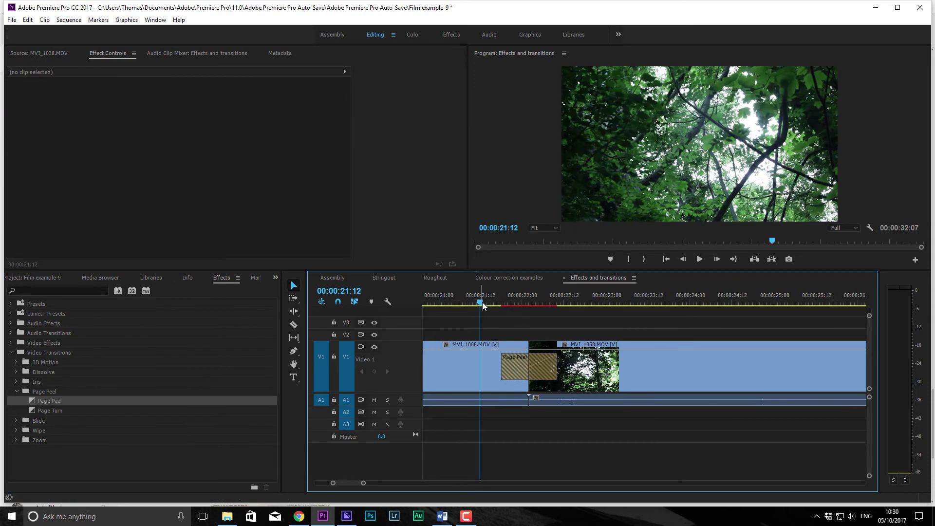
key(space)
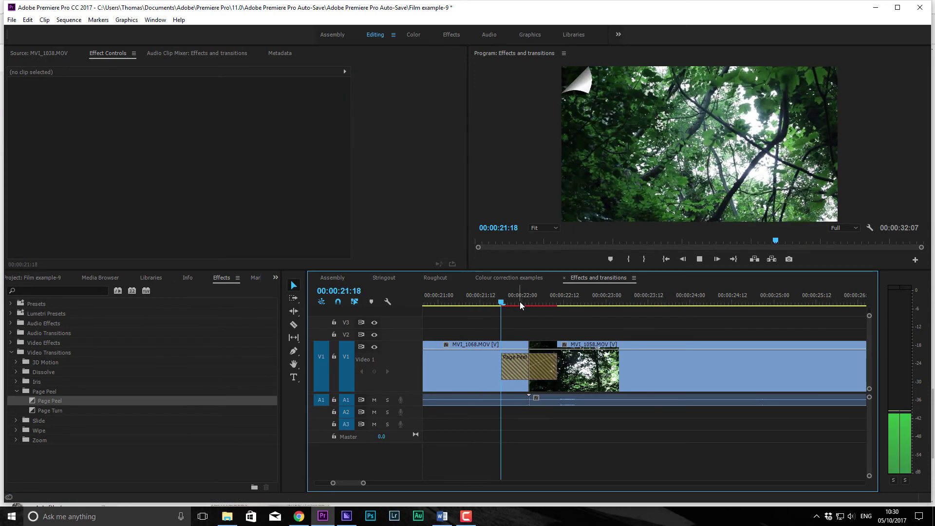
Replace the Page Peel with the Band Wipe transition and play it back from just before the cut.
click(16, 431)
drag(51, 445, 519, 367)
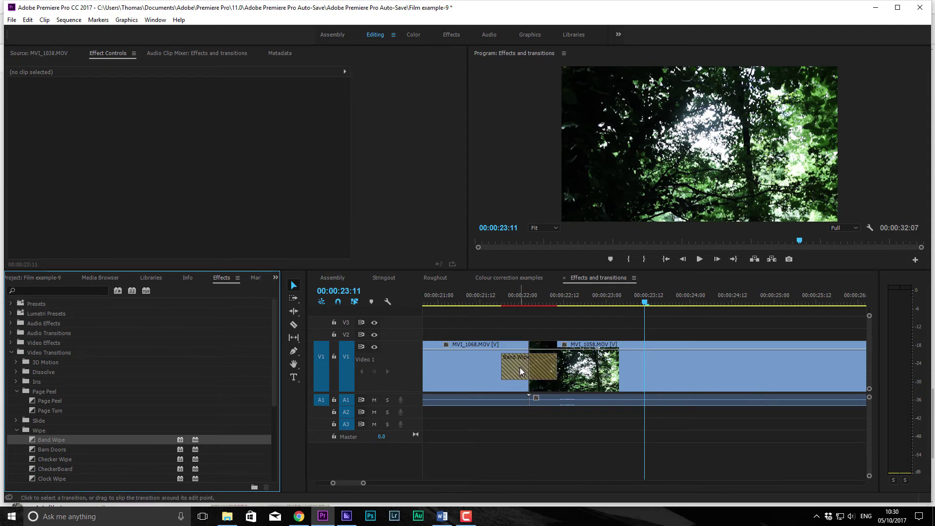
click(499, 298)
key(space)
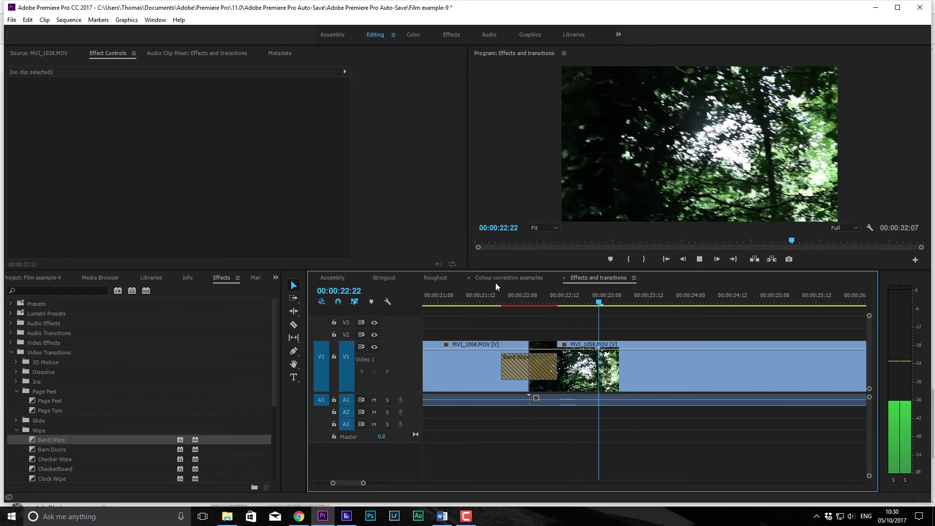
Stop the playback and collapse the Wipe and Video Transitions folders in the effects list.
key(space)
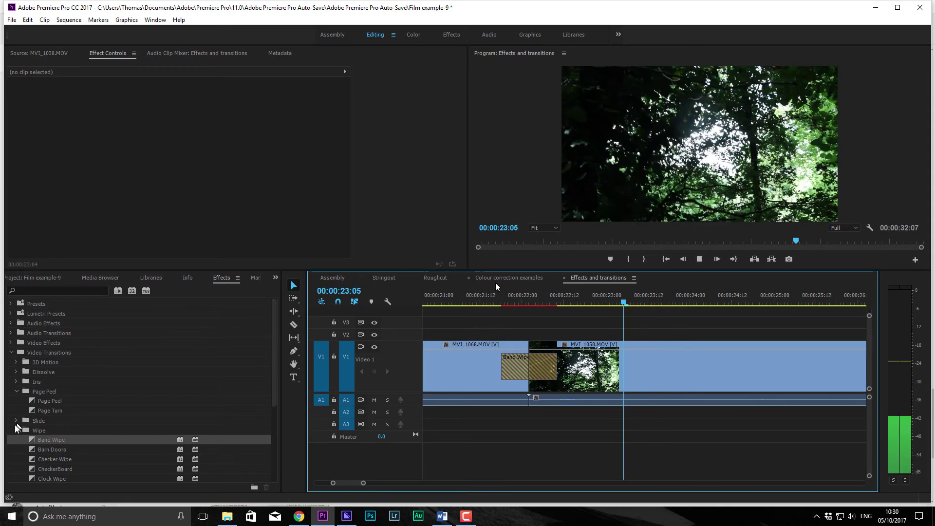
click(16, 430)
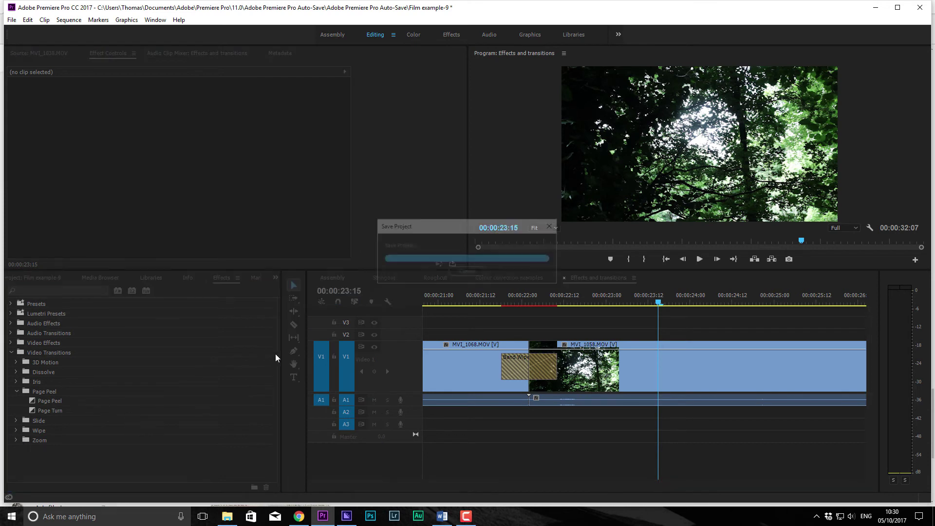
click(11, 354)
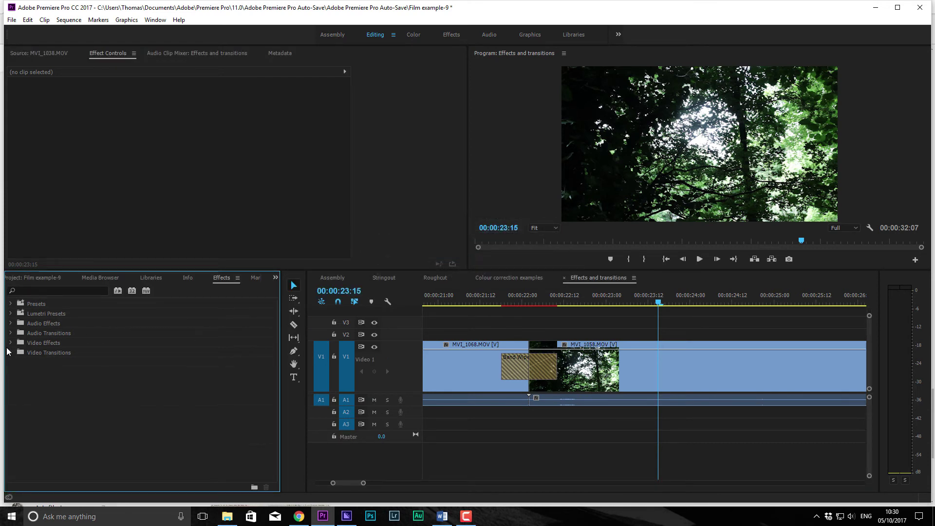
Look through the Video Effects categories, including the Color Correction effects and the Perspective folder.
click(10, 343)
click(10, 343)
click(12, 345)
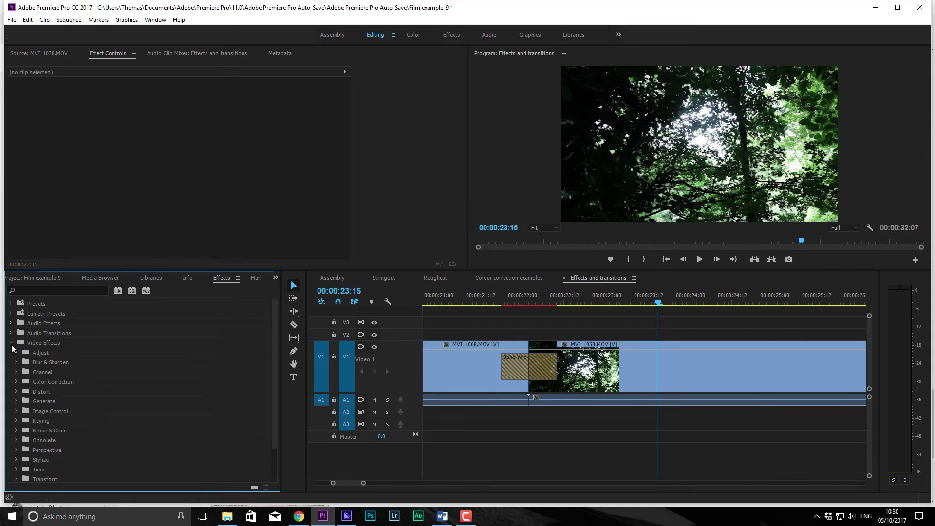
click(16, 382)
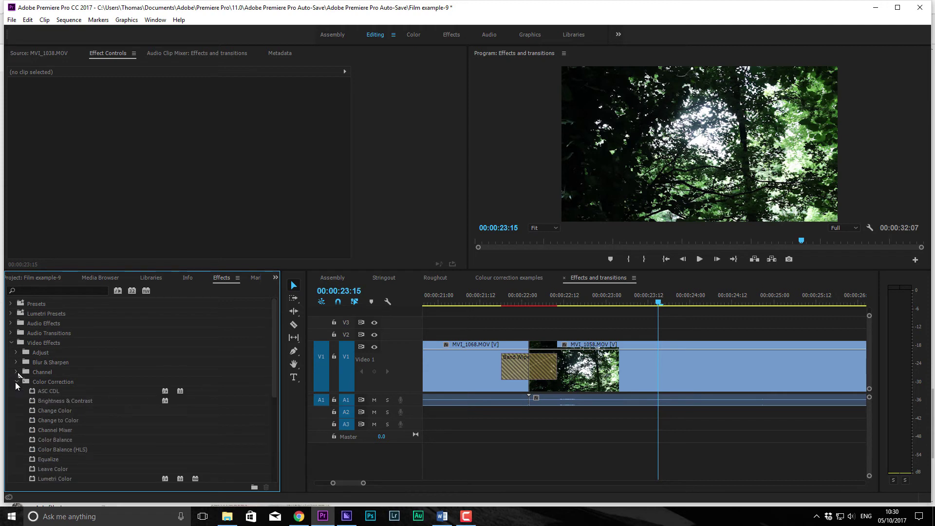
click(16, 382)
scroll(22, 412, down, 2)
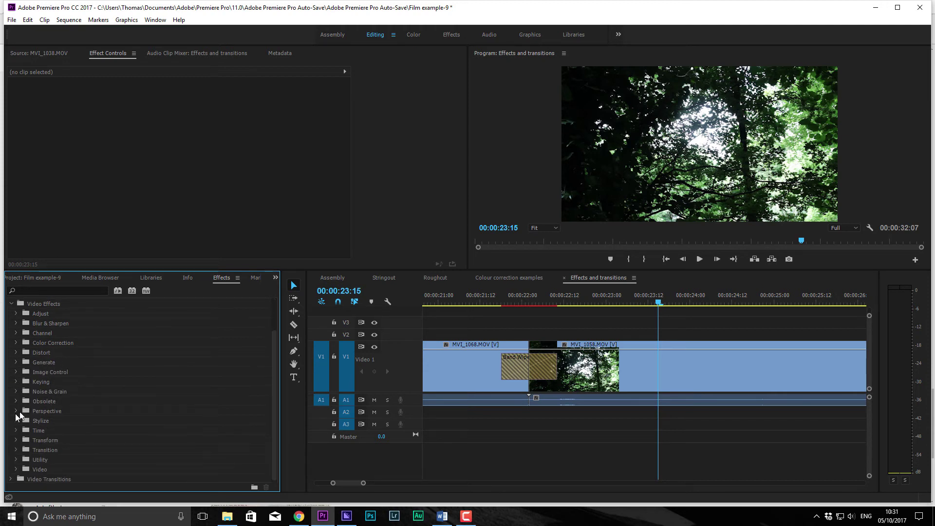
click(17, 411)
click(15, 412)
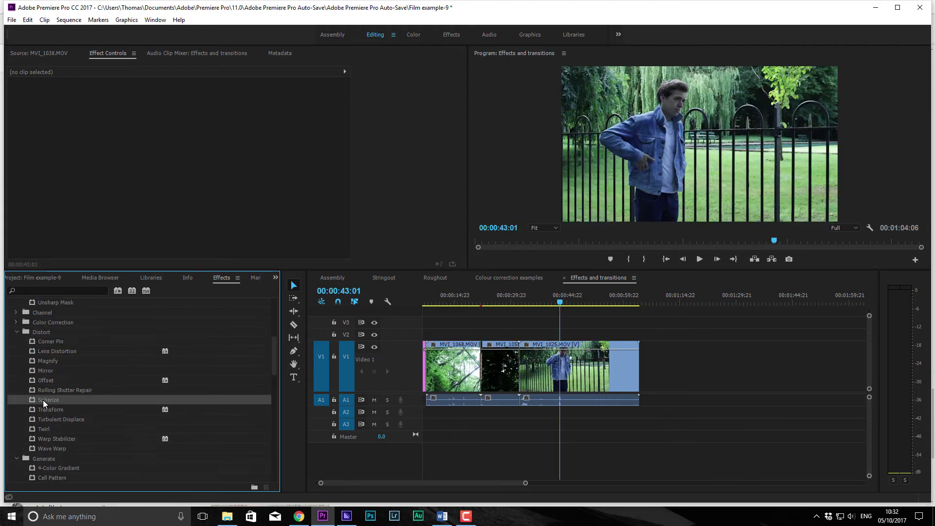
Apply the Distort effect Spherize to the clip MVI_1025.MOV and reveal its Radius slider.
drag(48, 400, 604, 366)
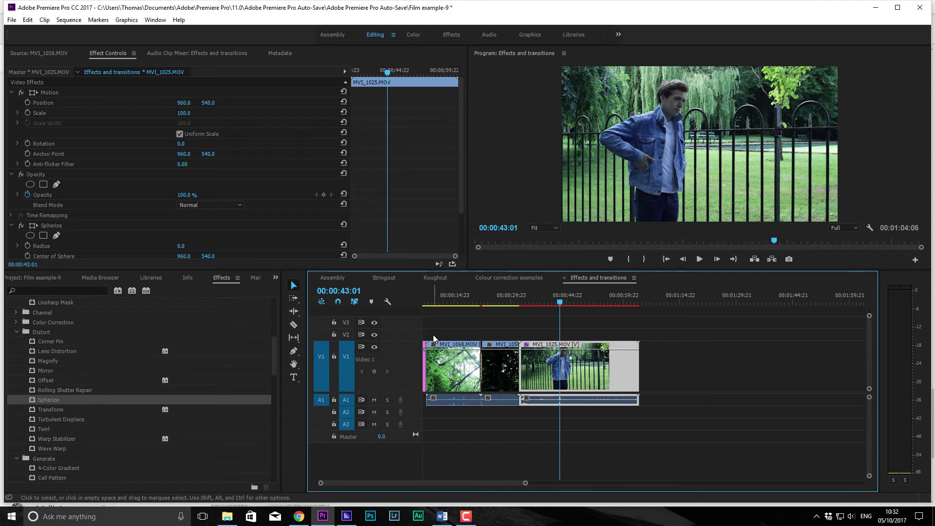
scroll(53, 209, down, 3)
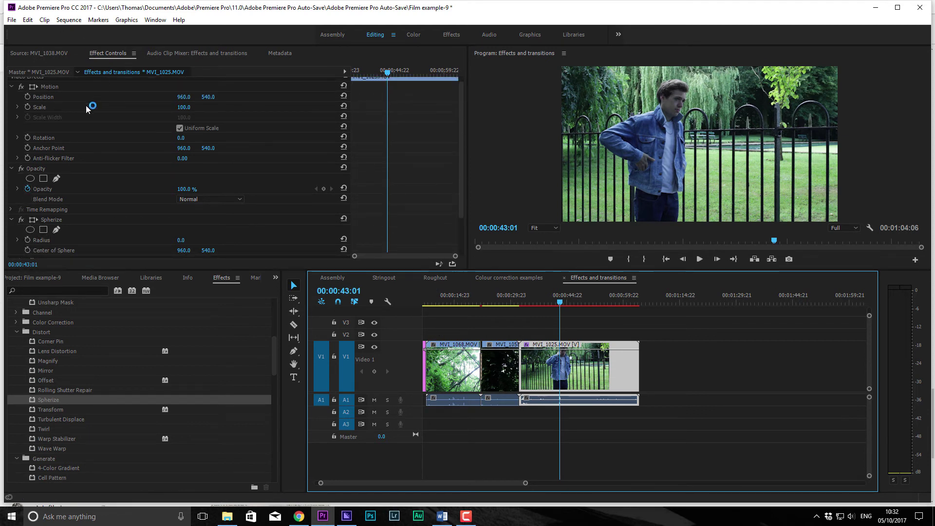
scroll(94, 236, up, 3)
scroll(92, 182, down, 3)
click(31, 191)
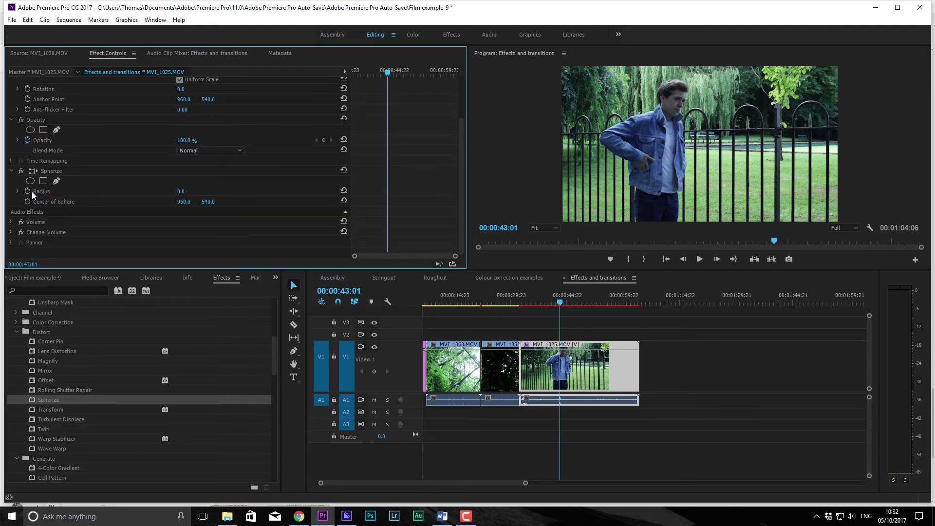
click(18, 191)
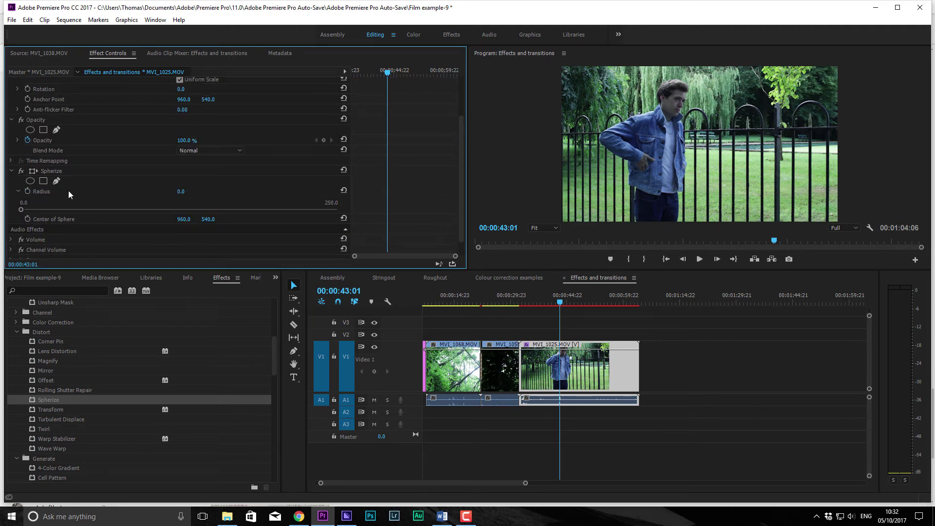
Raise the Spherize radius to 228.5 and make the upper panels taller for a larger preview.
drag(189, 194, 257, 193)
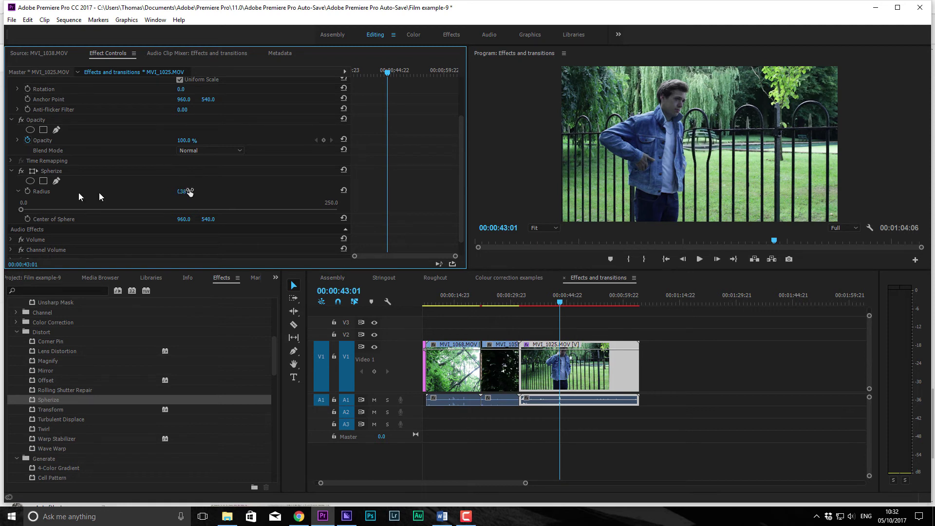
drag(422, 271, 421, 294)
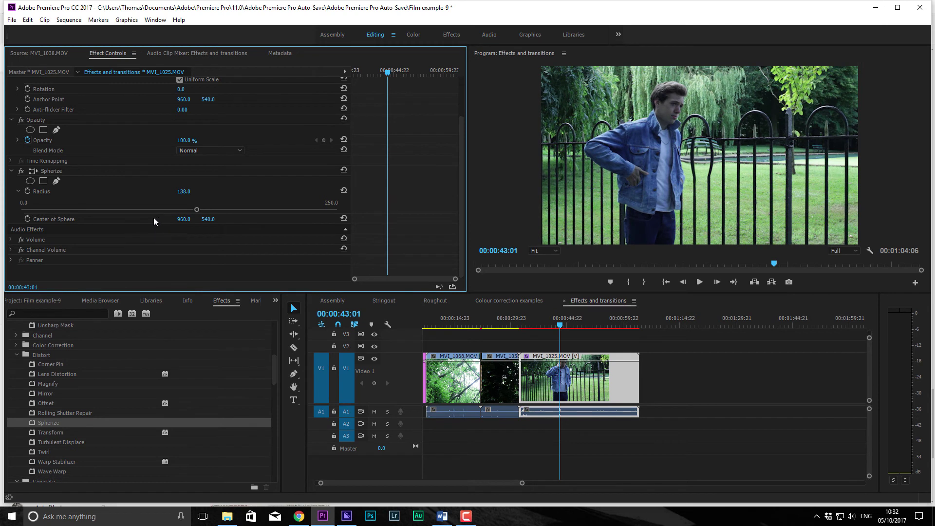
drag(205, 210, 310, 210)
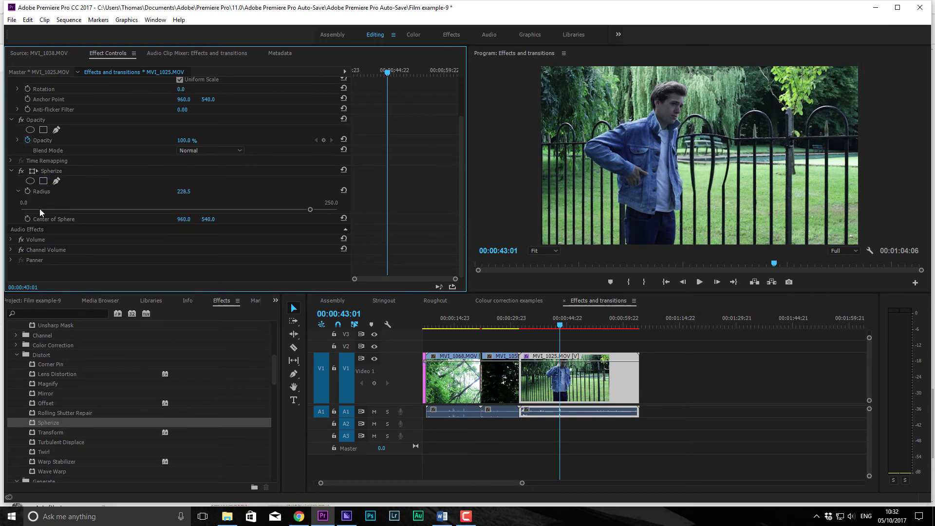
Move the Spherize center to 788, 298 over the man's face and set the radius to 263.5.
click(46, 175)
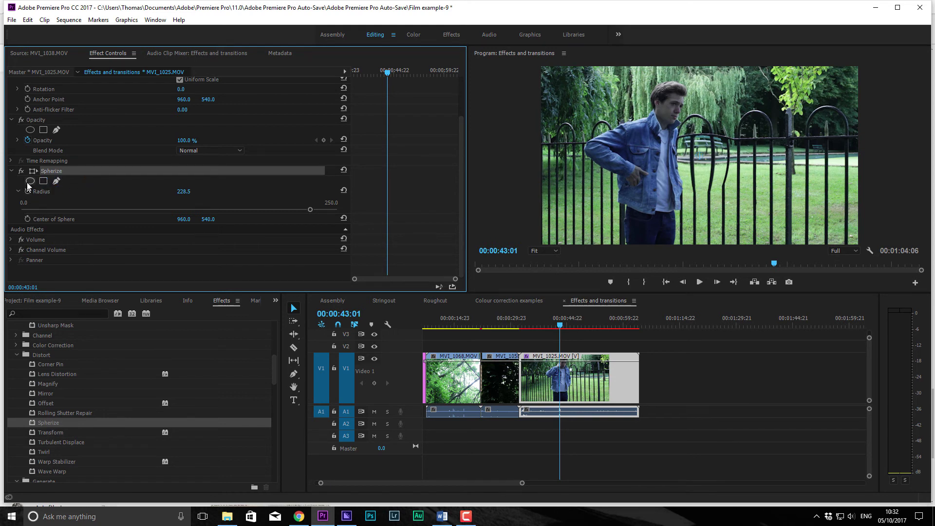
drag(177, 219, 116, 220)
drag(208, 220, 91, 220)
drag(180, 218, 187, 192)
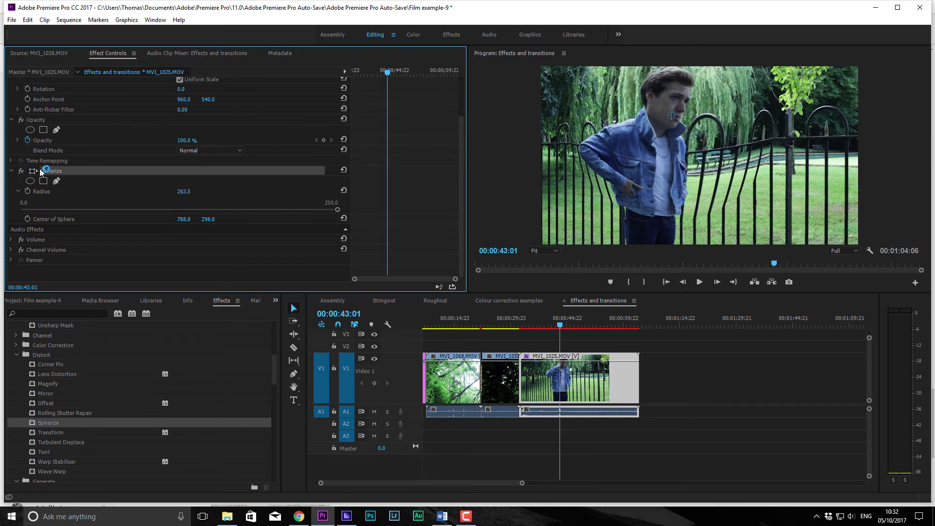
drag(187, 191, 185, 191)
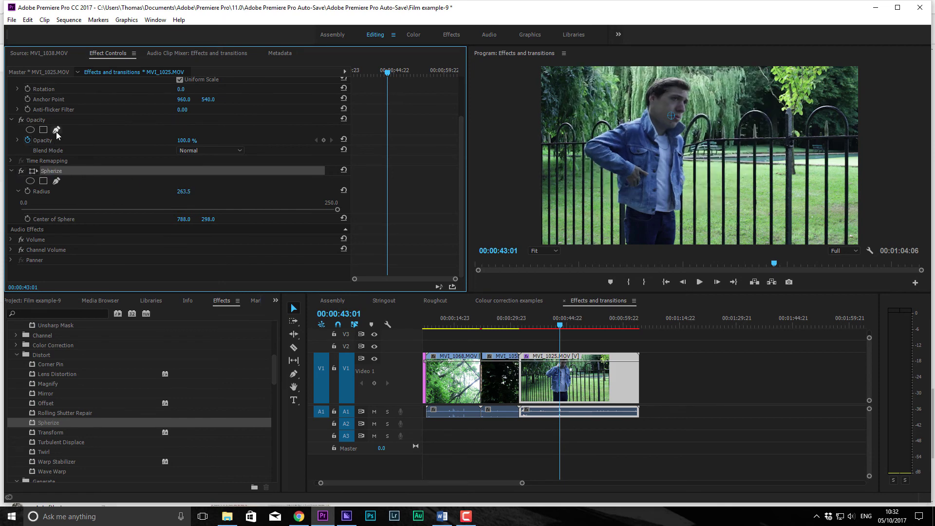
Draw a freeform Opacity mask around the man's head and delete that mask again.
click(56, 130)
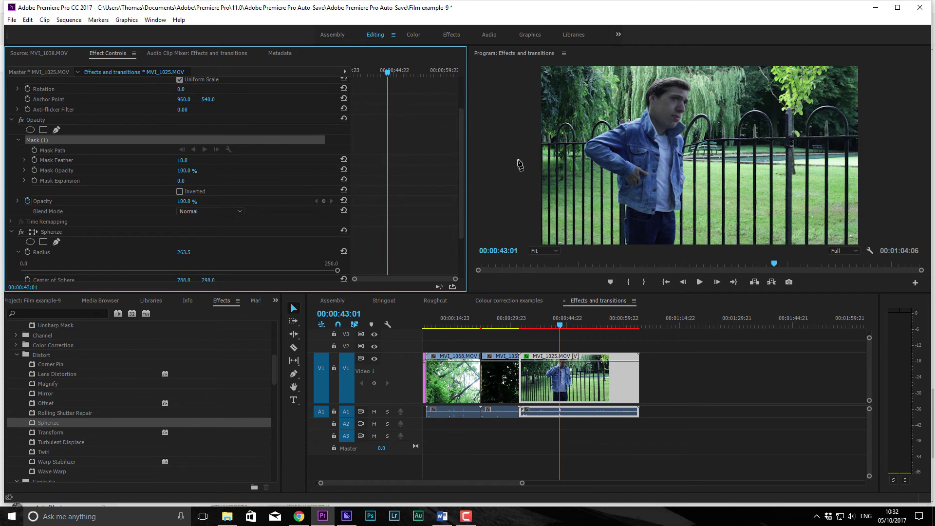
click(664, 131)
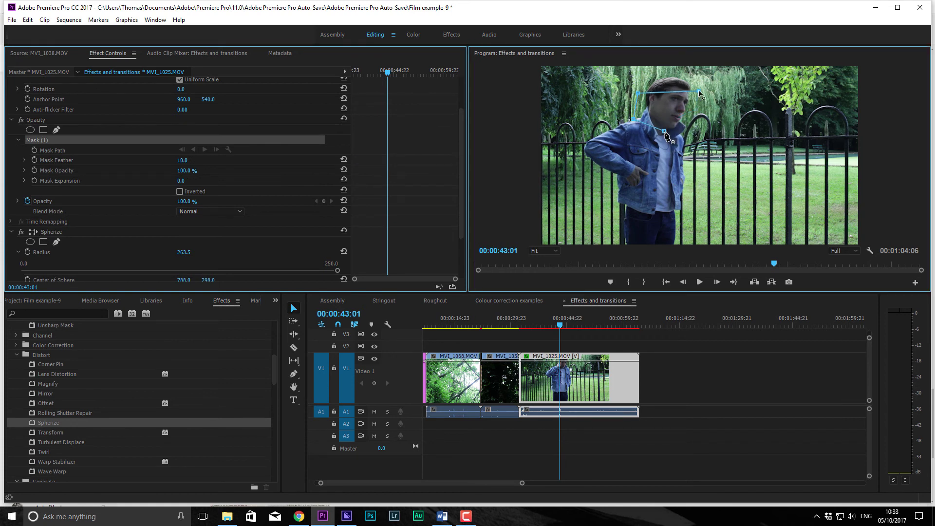
click(696, 110)
click(664, 131)
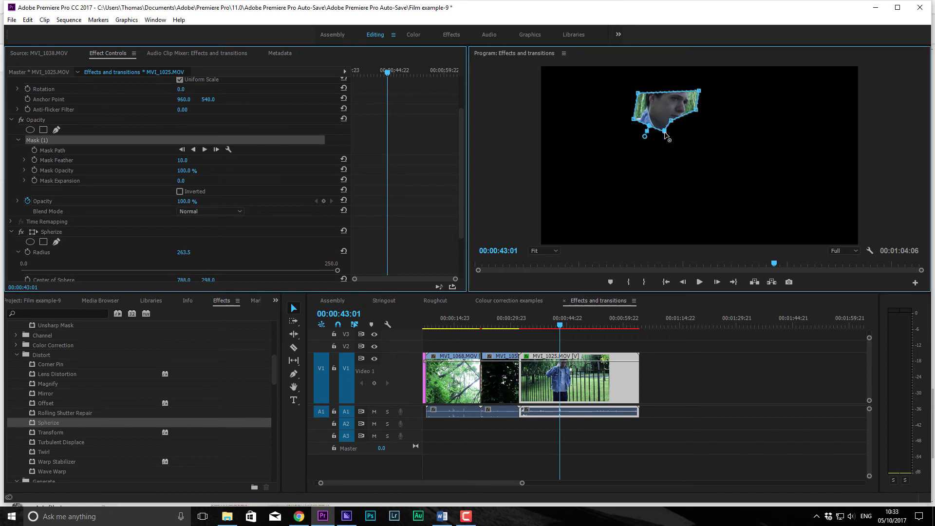
click(42, 141)
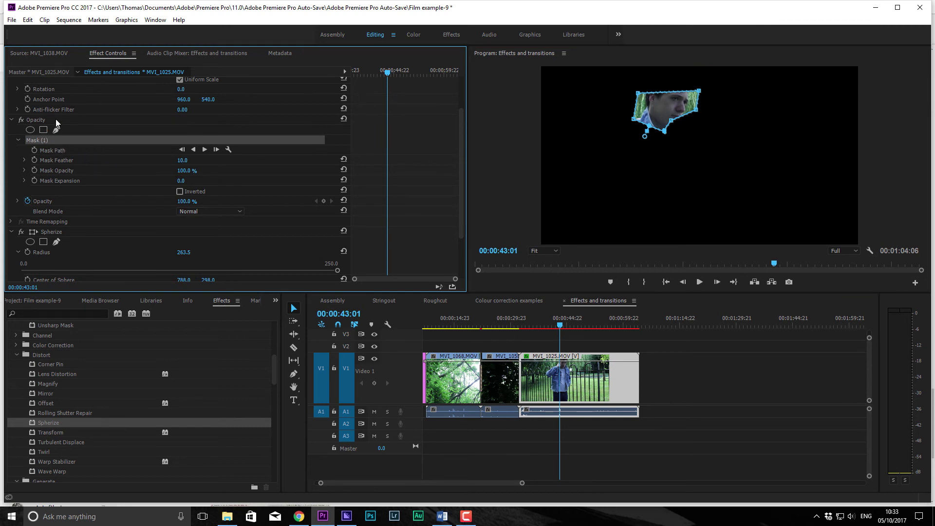
key(Delete)
Draw a closed freeform mask on the Spherize effect beside and over the back of the man's head.
click(54, 172)
click(56, 181)
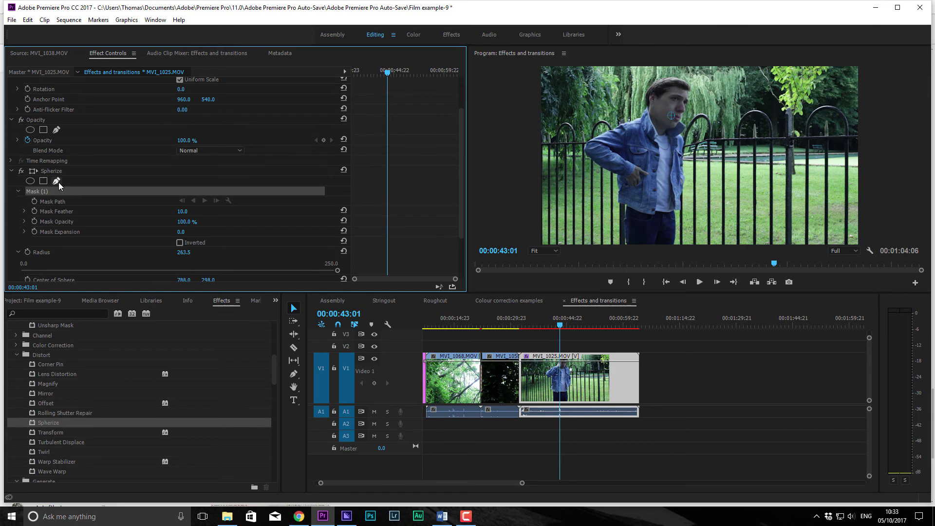
click(664, 83)
click(660, 117)
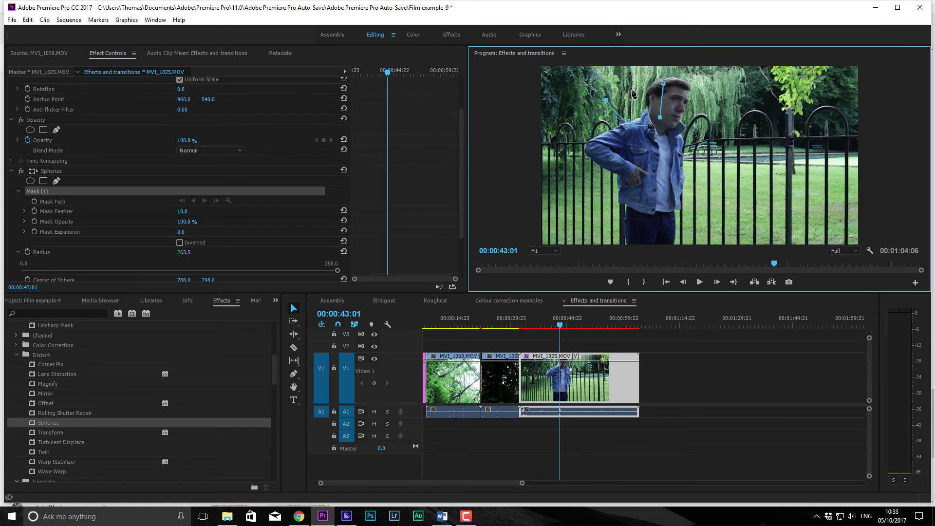
click(631, 123)
click(605, 100)
click(634, 89)
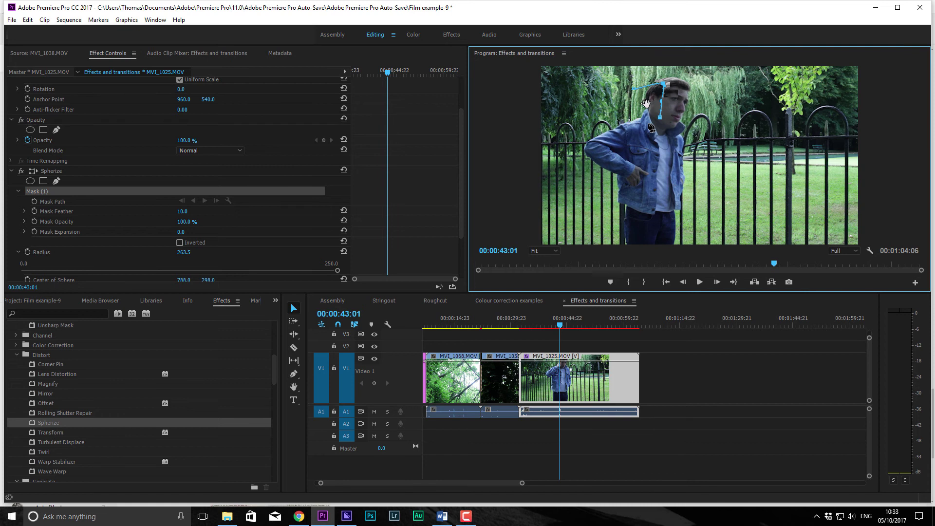
click(664, 84)
Move the Spherize mask down over the man's hand and set Center of Sphere to 637, 766.
drag(644, 102, 675, 90)
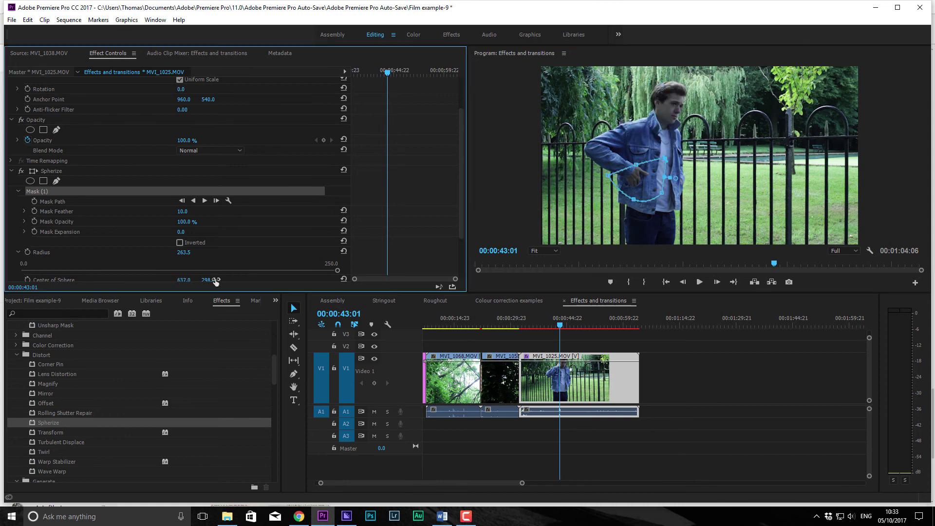
drag(215, 282, 217, 281)
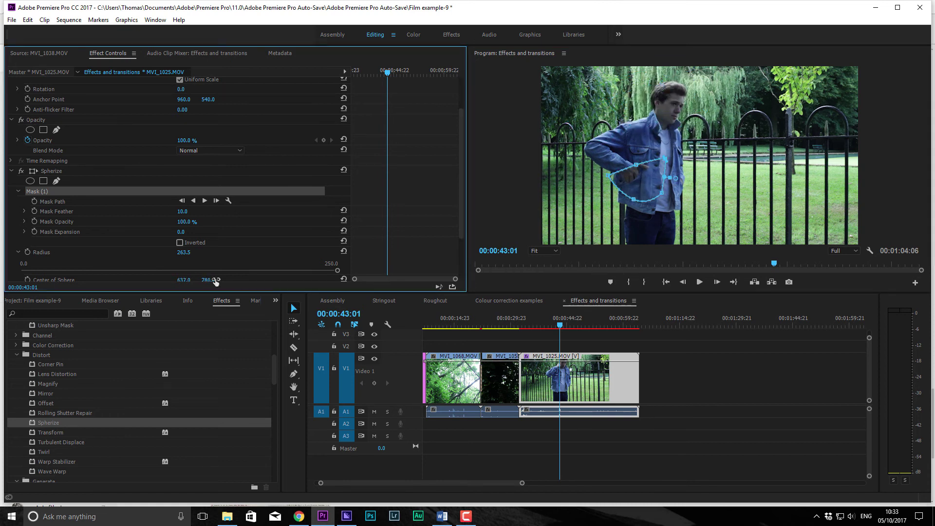
mouse_move(658, 188)
mouse_down()
mouse_move(663, 209)
mouse_move(658, 189)
mouse_up()
Delete the mask from the Spherize effect.
click(42, 190)
key(Delete)
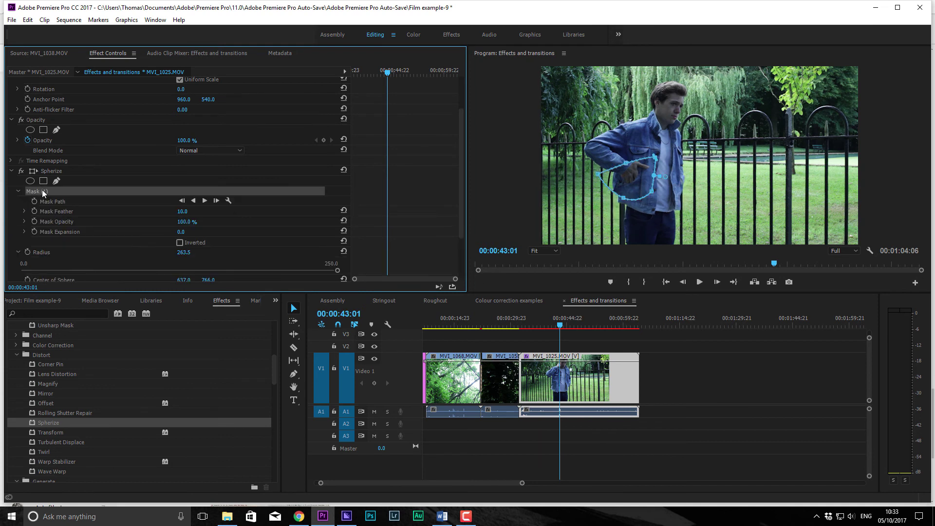
key(Delete)
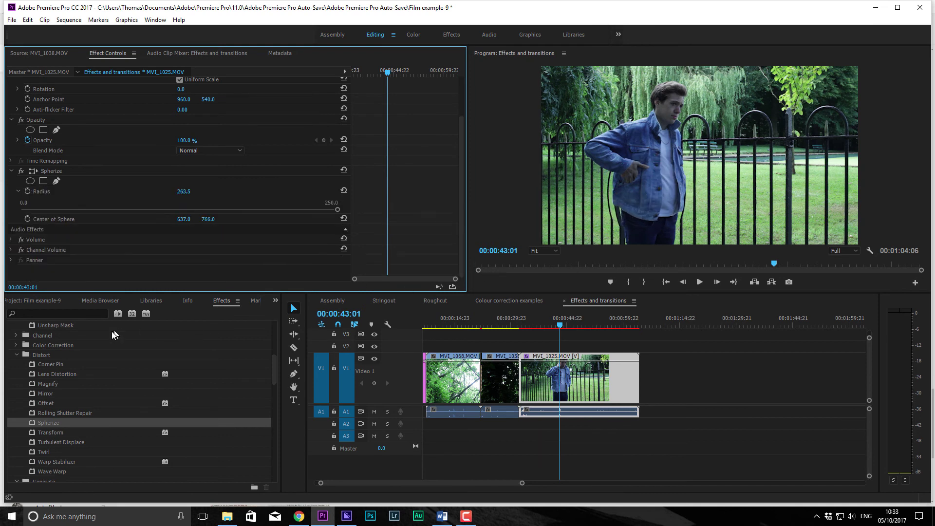
Search the effects for "bright" and apply Brightness & Contrast to the clip MVI_1025.MOV.
click(60, 314)
text(bright)
drag(57, 388, 560, 378)
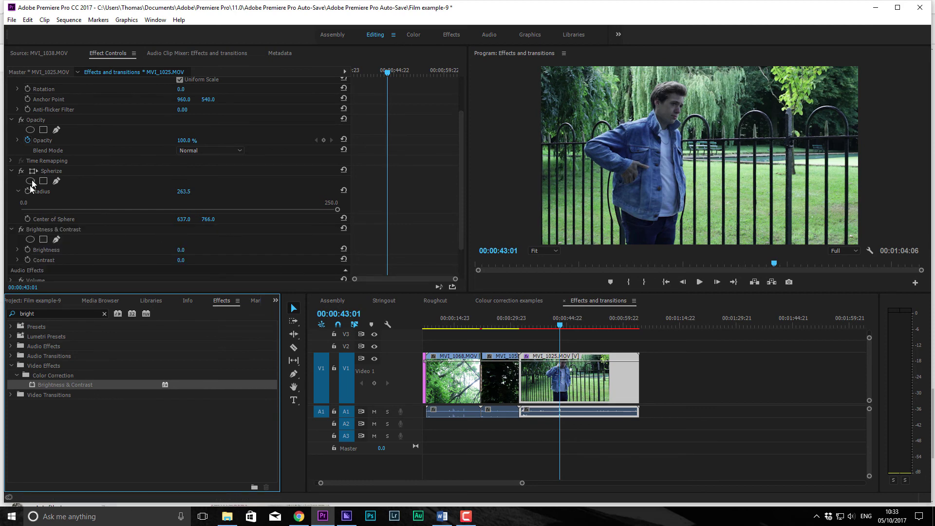
Remove the Spherize effect from MVI_1025.MOV and move the playhead to 00:00:44:22.
click(54, 174)
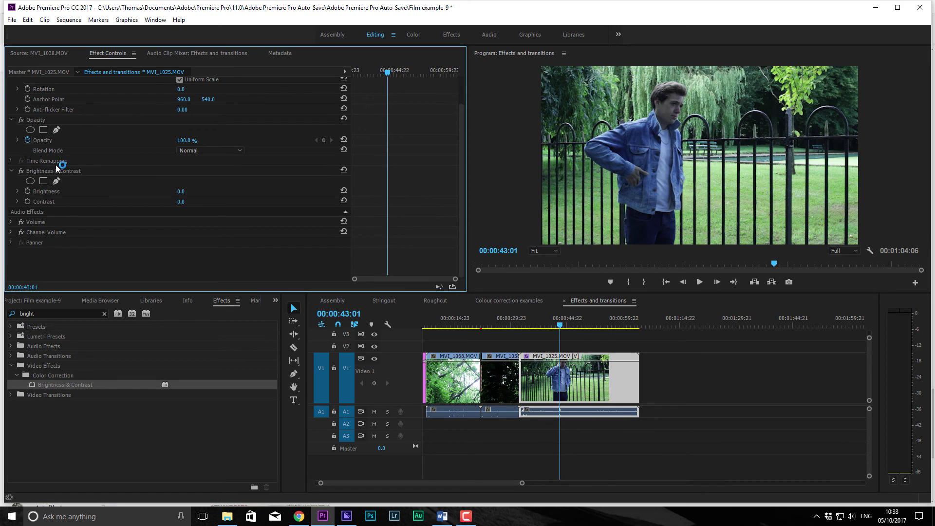
mouse_move(394, 73)
mouse_down()
mouse_move(356, 84)
mouse_move(388, 90)
mouse_up()
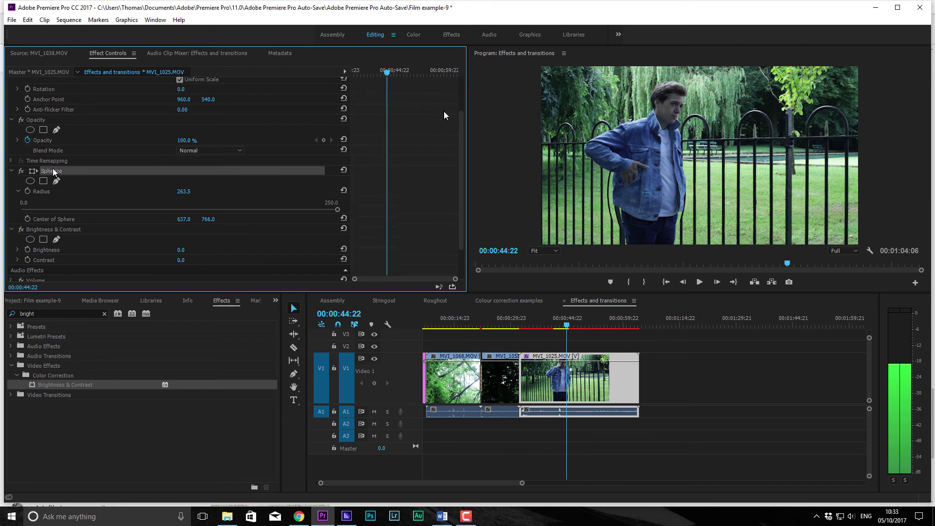
key(Delete)
Widen the Effect Controls keyframe area and start Brightness keyframing with a keyframe at 00:00:39:17.
drag(466, 119, 550, 144)
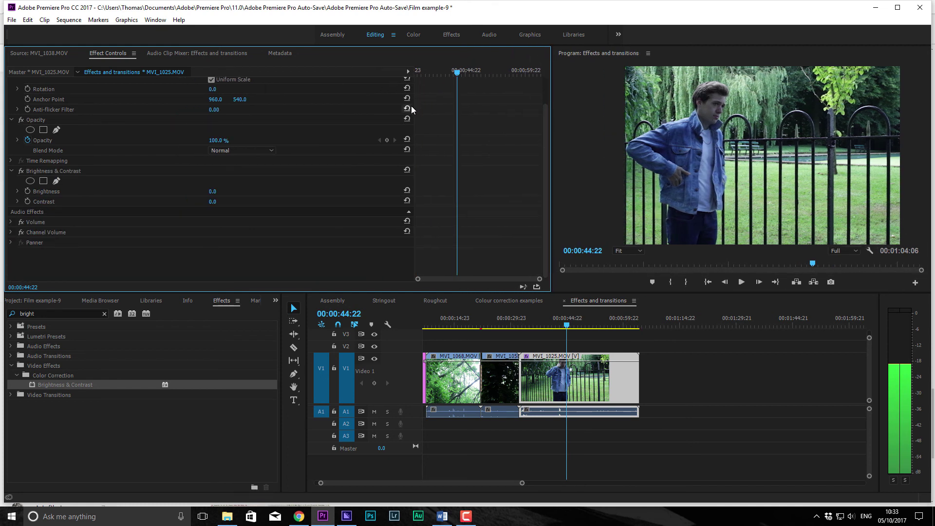
drag(415, 107, 268, 109)
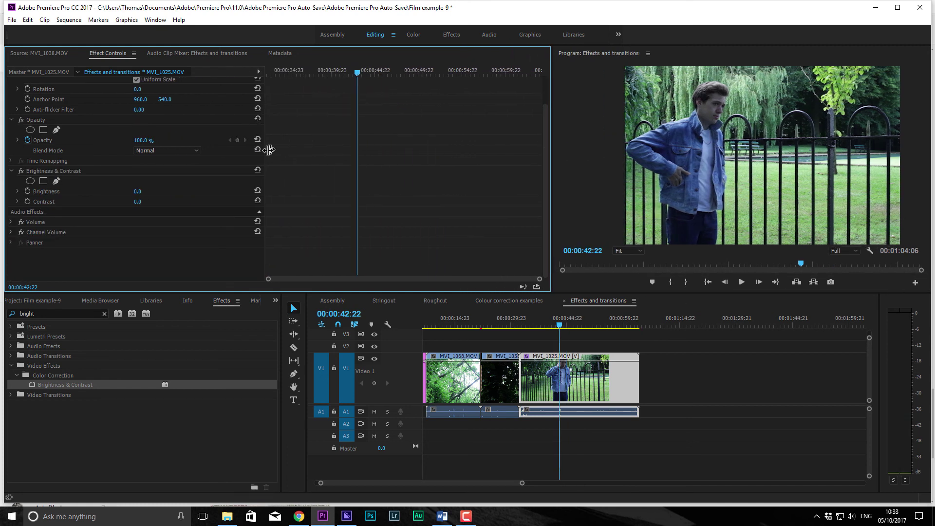
click(319, 70)
drag(318, 69, 332, 88)
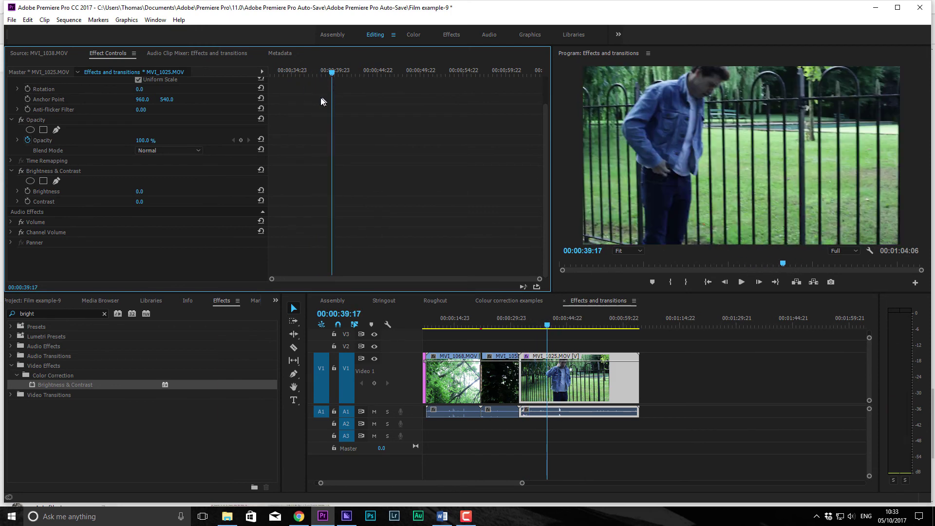
click(28, 190)
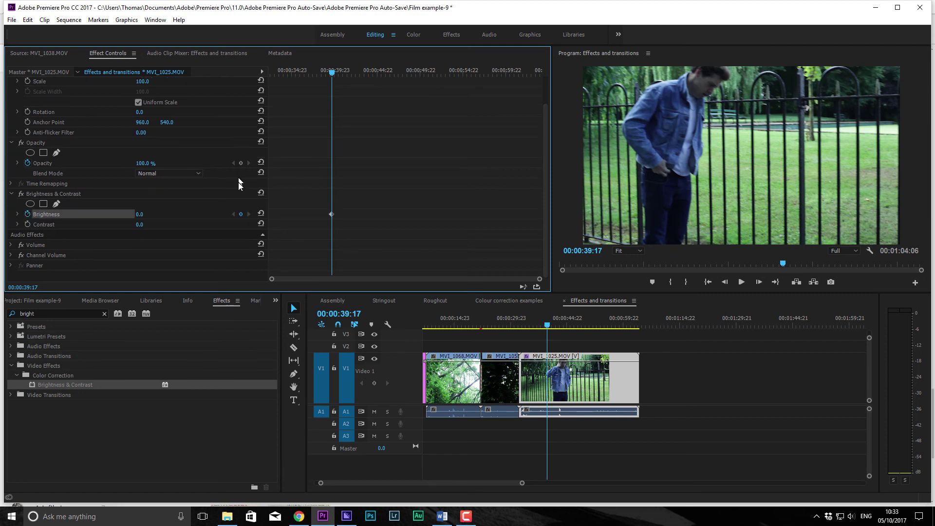
Move the first Brightness keyframe to the start of MVI_1025.MOV and set Brightness to 57 at 00:00:37:04.
drag(332, 216, 253, 227)
drag(310, 71, 261, 90)
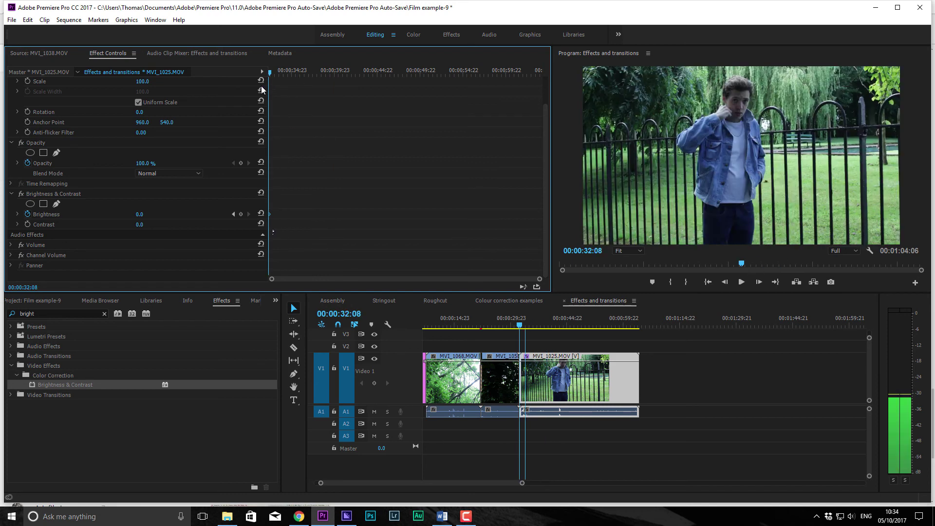
drag(261, 86, 312, 117)
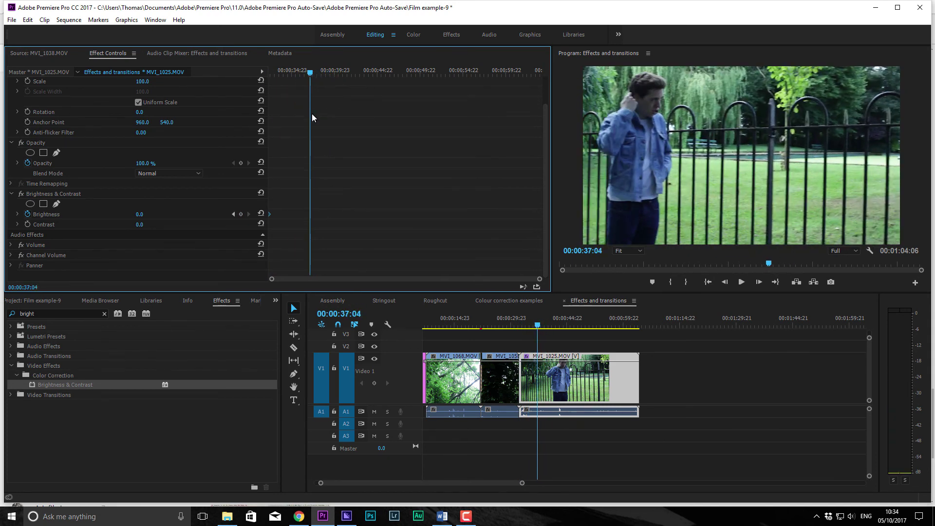
drag(136, 214, 163, 214)
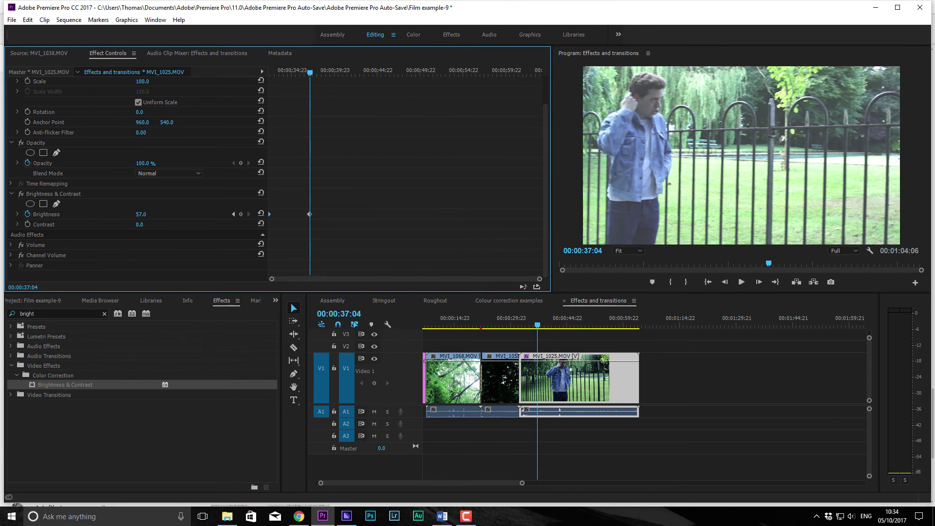
Play the brightness ramp from the clip's start and apply Bezier interpolation and Ease Out to the second Brightness keyframe.
drag(290, 70, 271, 77)
key(space)
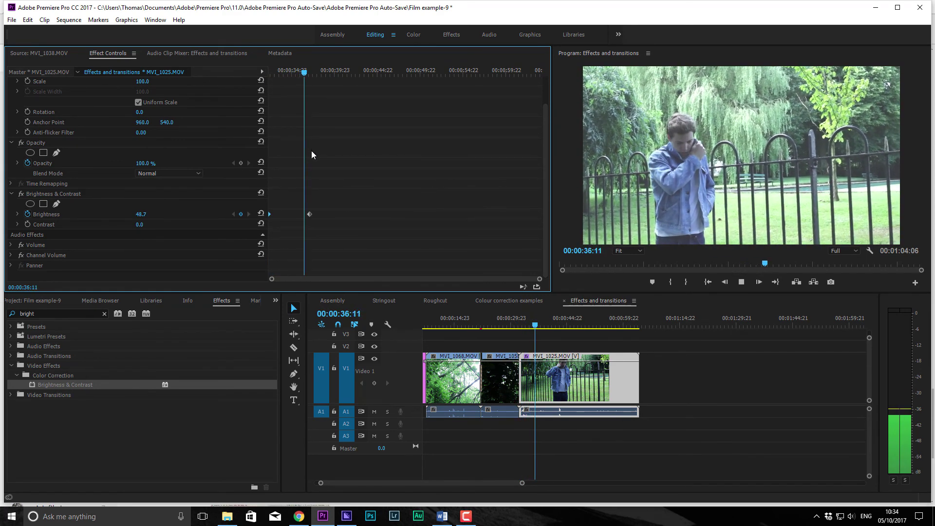
click(309, 214)
right_click(309, 216)
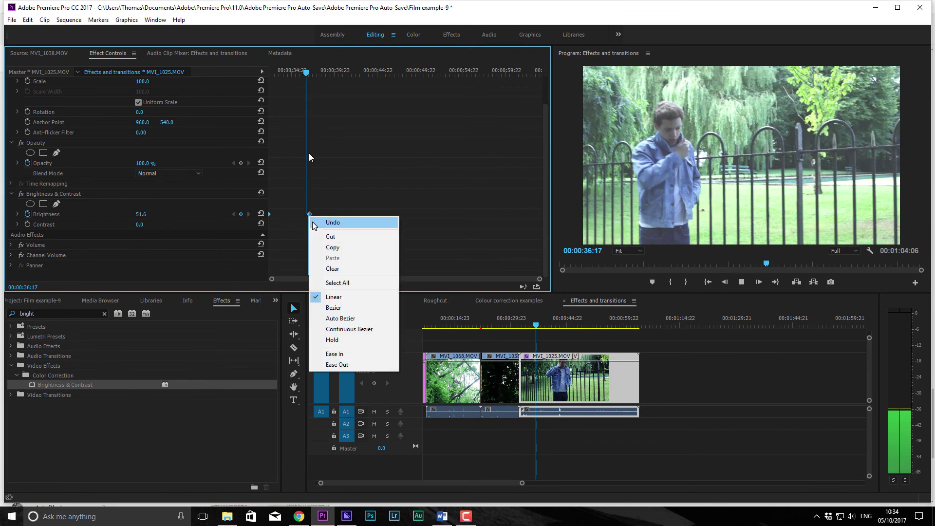
click(344, 309)
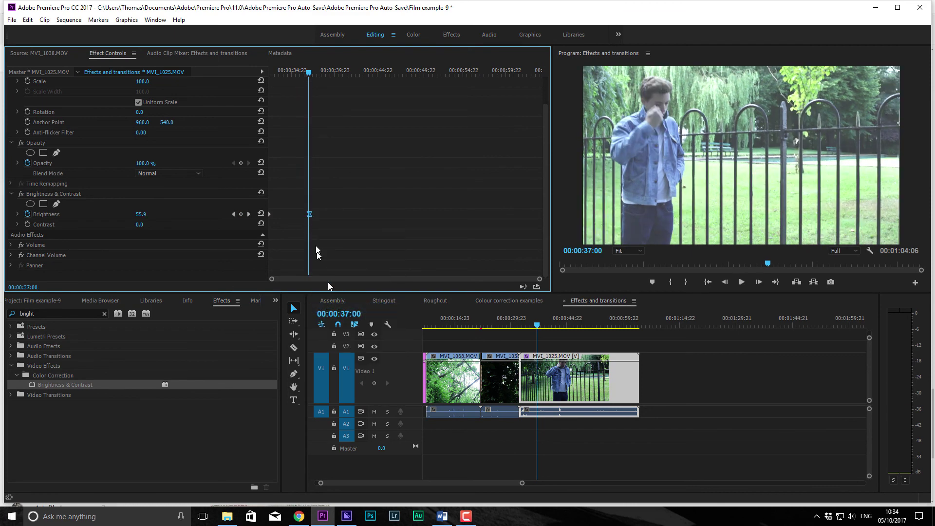
right_click(309, 215)
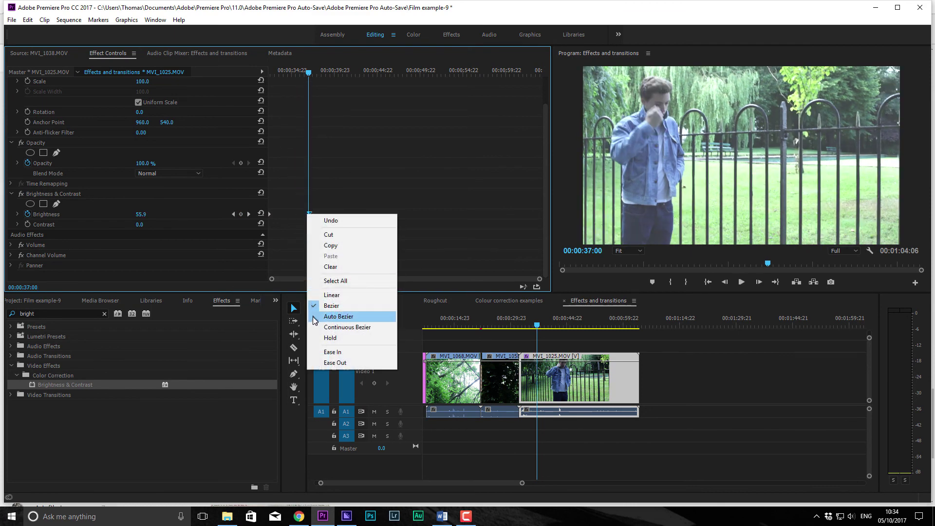
click(322, 363)
Move the second Brightness keyframe earlier to 00:00:34:09 and play the shortened ramp from the clip's start.
click(290, 71)
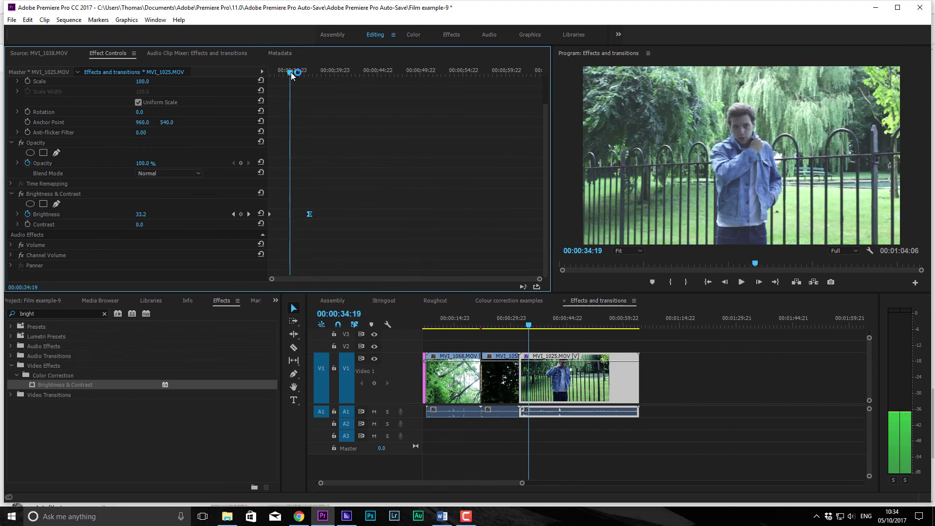
drag(301, 215, 287, 214)
drag(285, 72, 271, 75)
key(space)
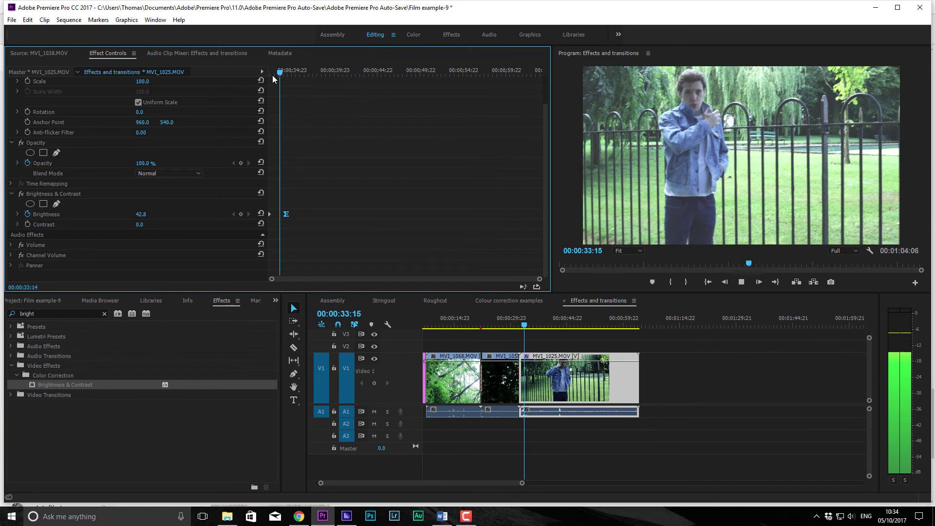
key(space)
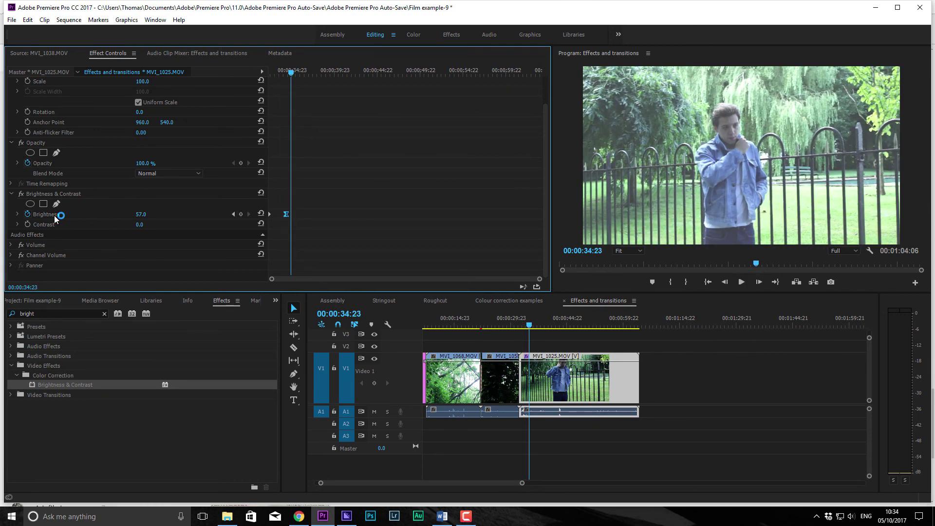
Go back to the Brightness keyframe at 00:00:34:09 and move the playhead on to about 00:00:43.
click(233, 214)
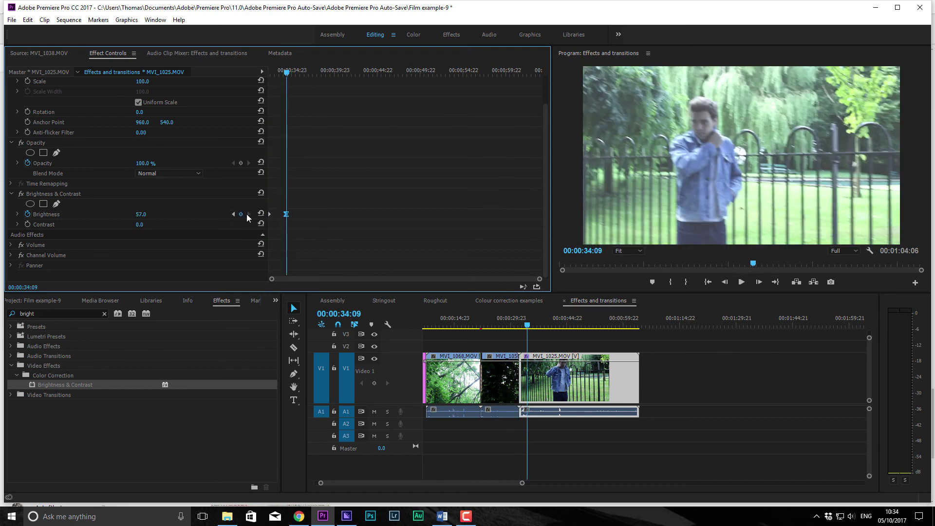
drag(300, 72, 367, 89)
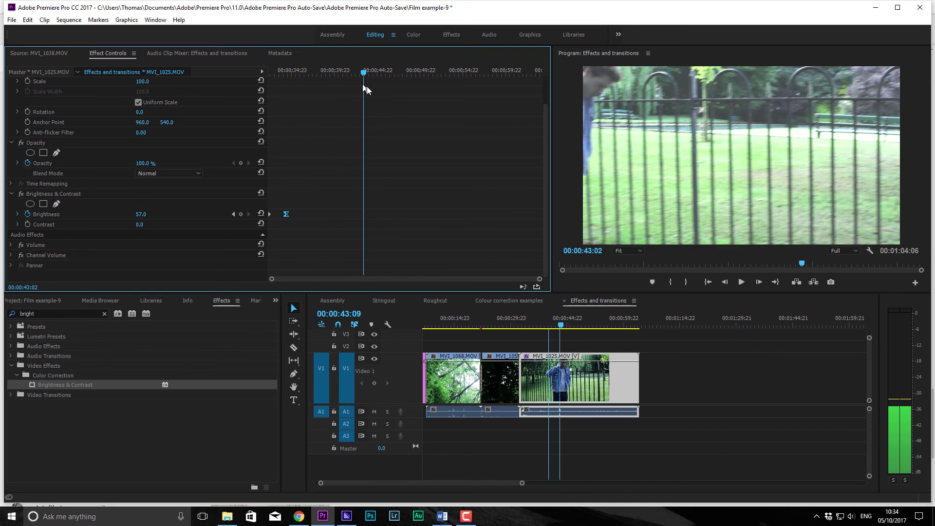